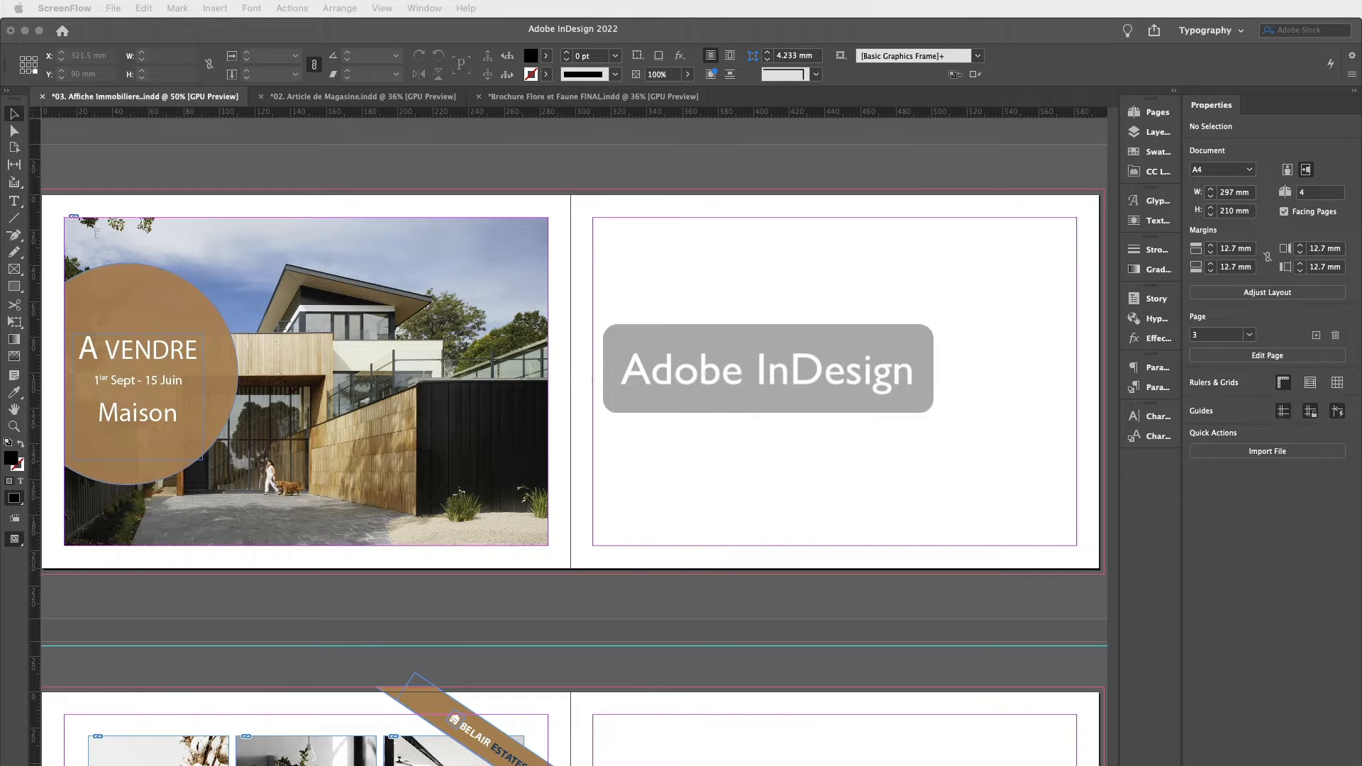
Draw a black-filled rectangle about 110 × 71 mm in the top-left corner of the right-hand page.
left_click(865, 368)
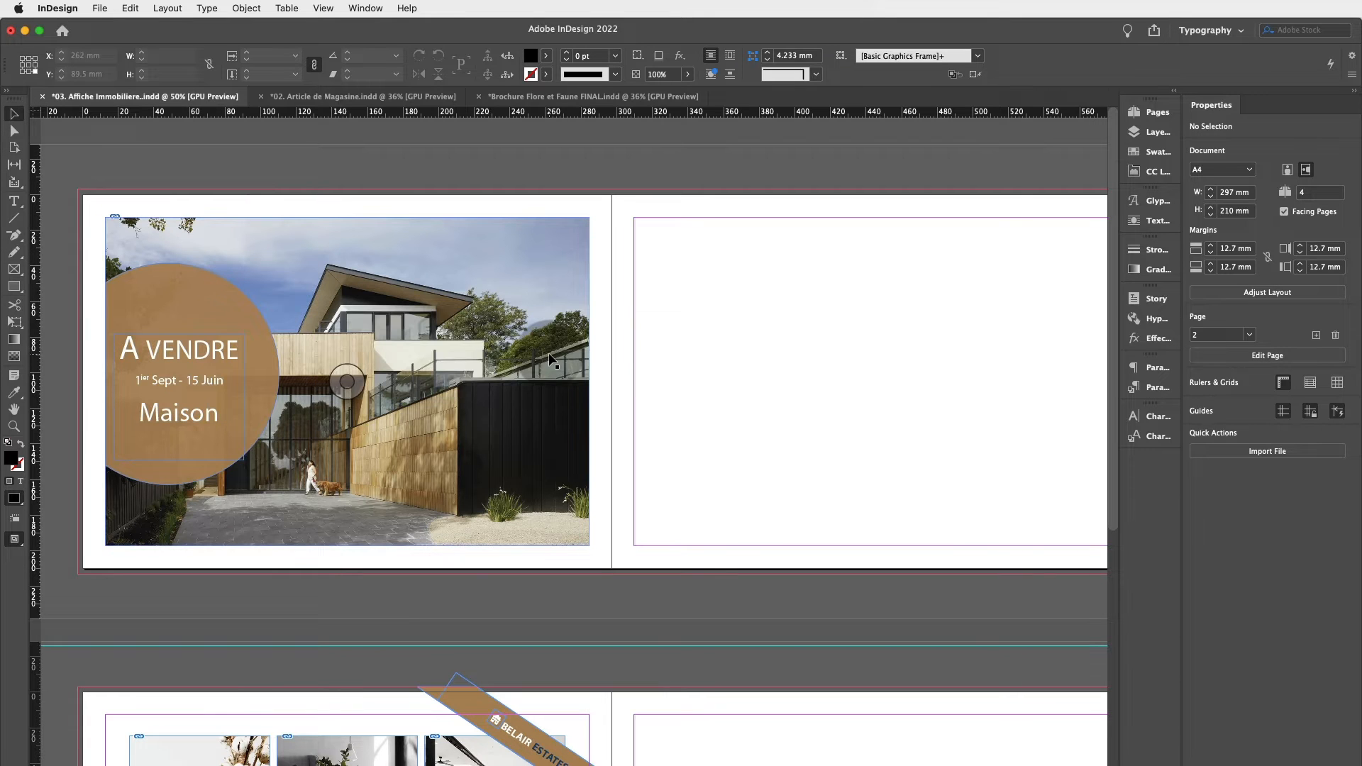
left_click(28, 293)
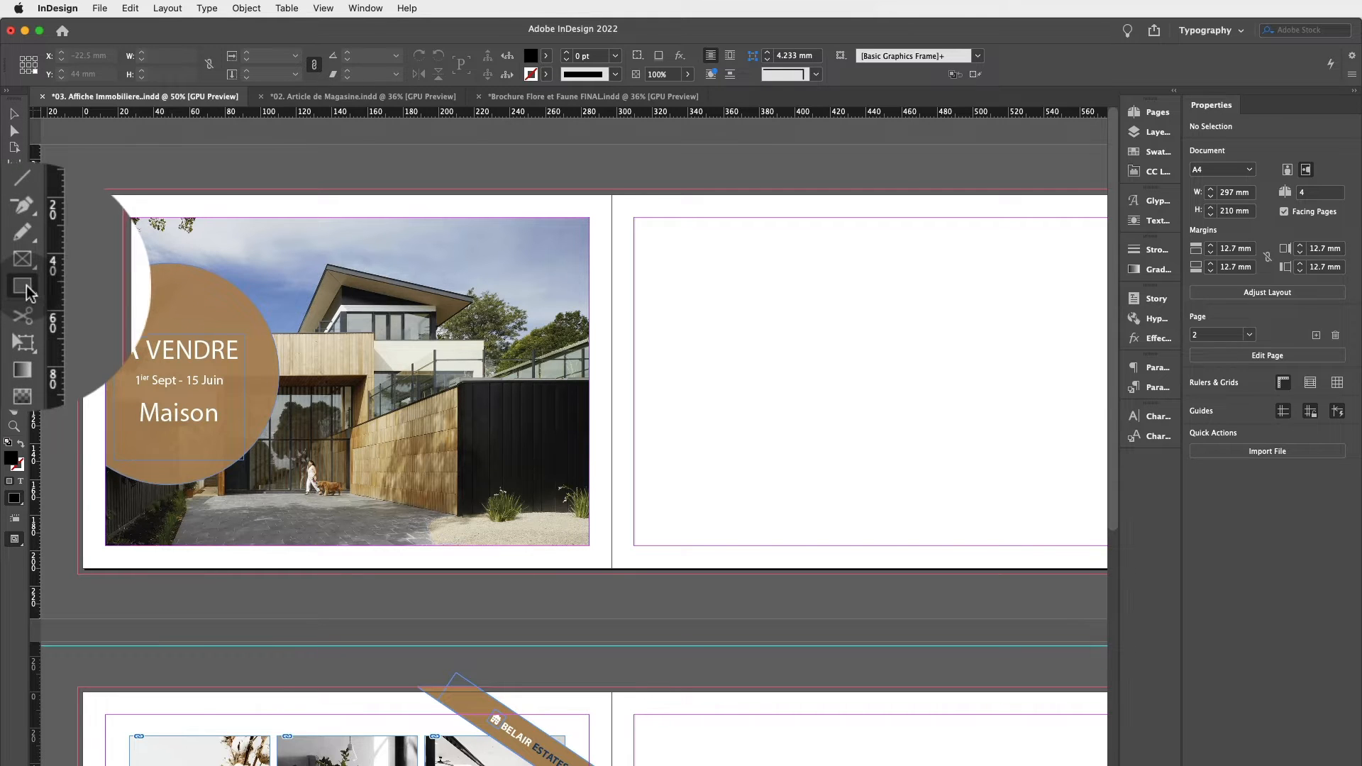
left_click_drag(652, 237, 847, 364)
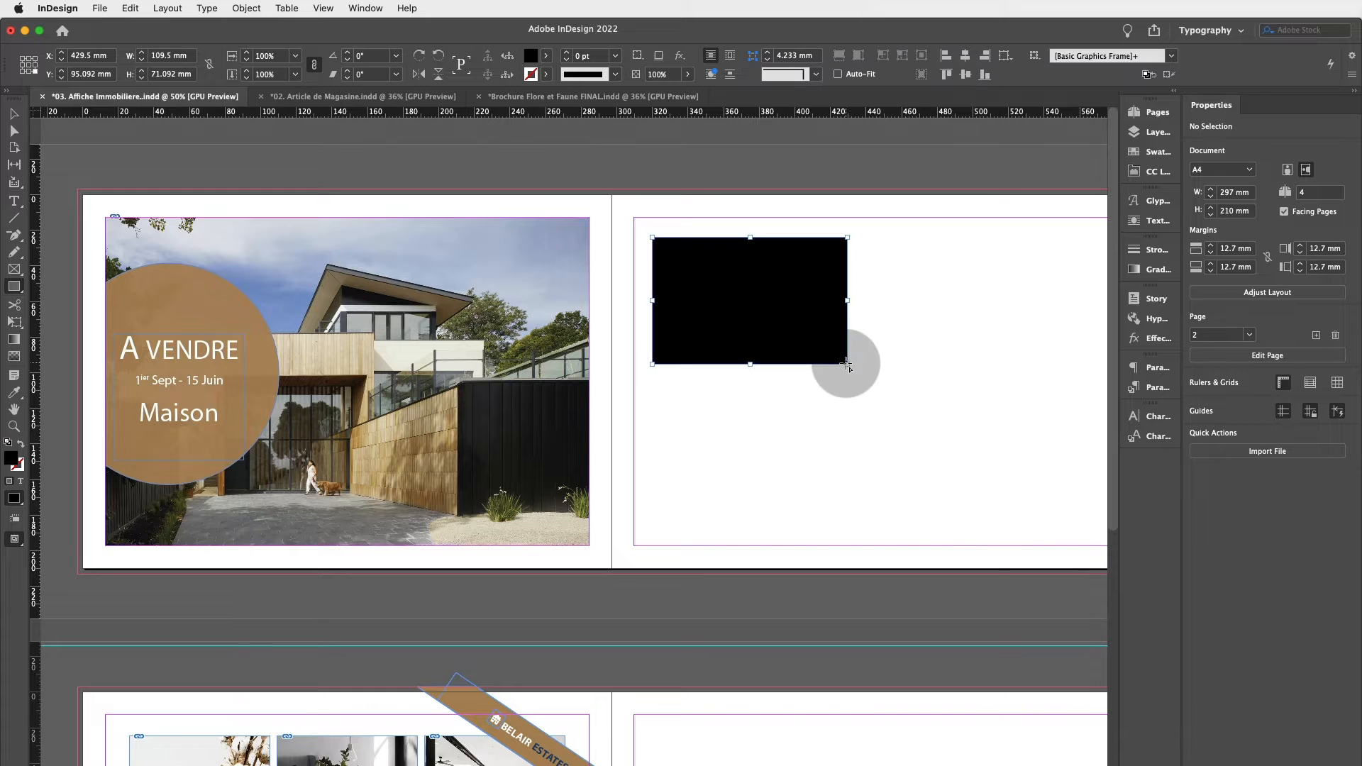
Draw a second rectangle about 69 × 42 mm to the right of the first one.
scroll(848, 364, "right", 5)
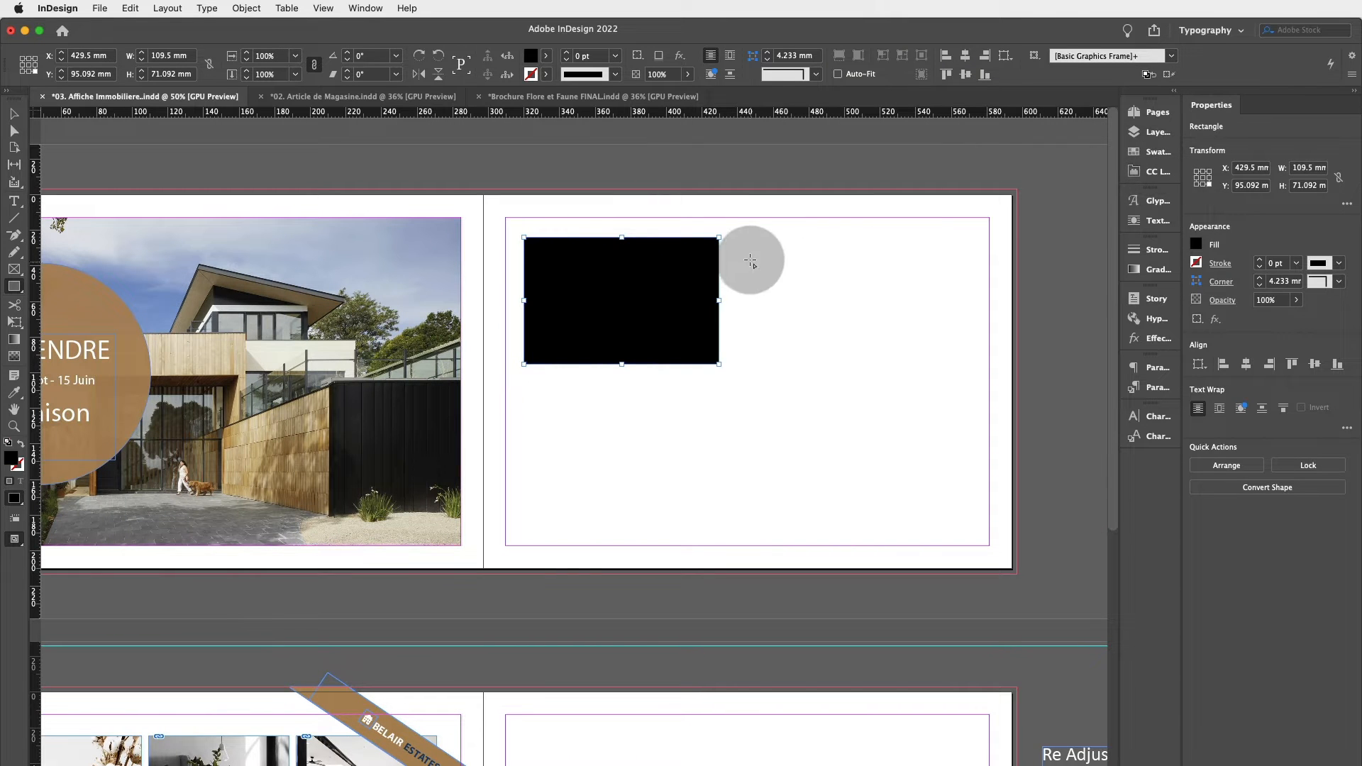
left_click_drag(750, 259, 872, 333)
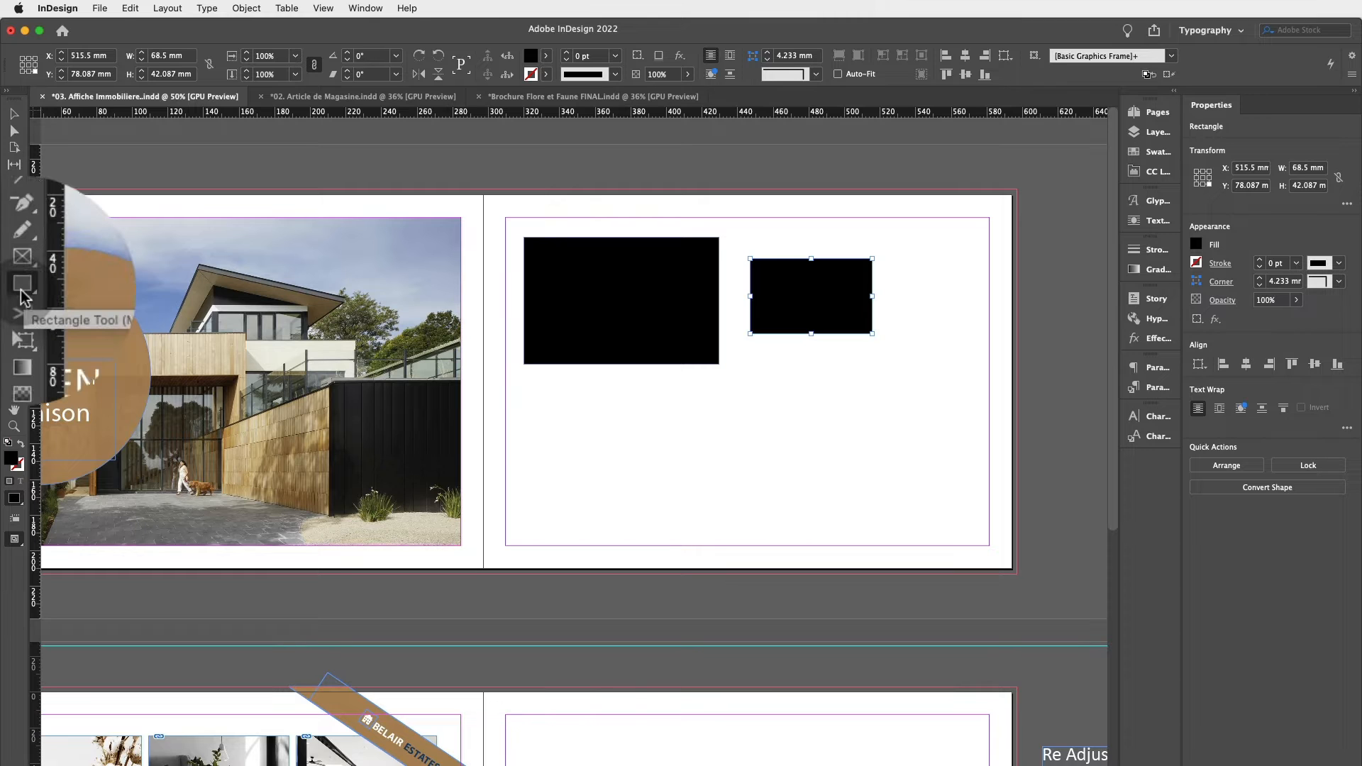
Draw a series of small rectangles scattered over and around the two rectangles.
left_click(22, 285)
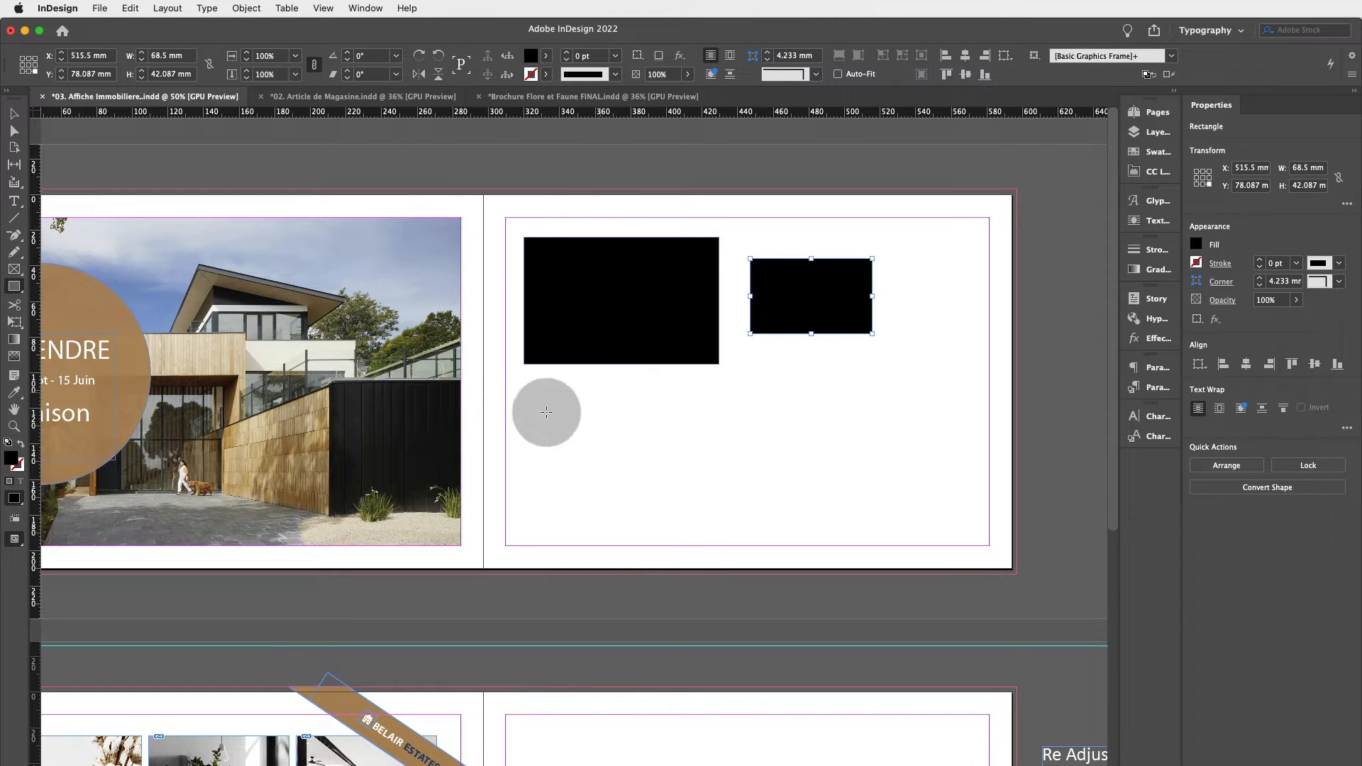
left_click_drag(524, 392, 554, 421)
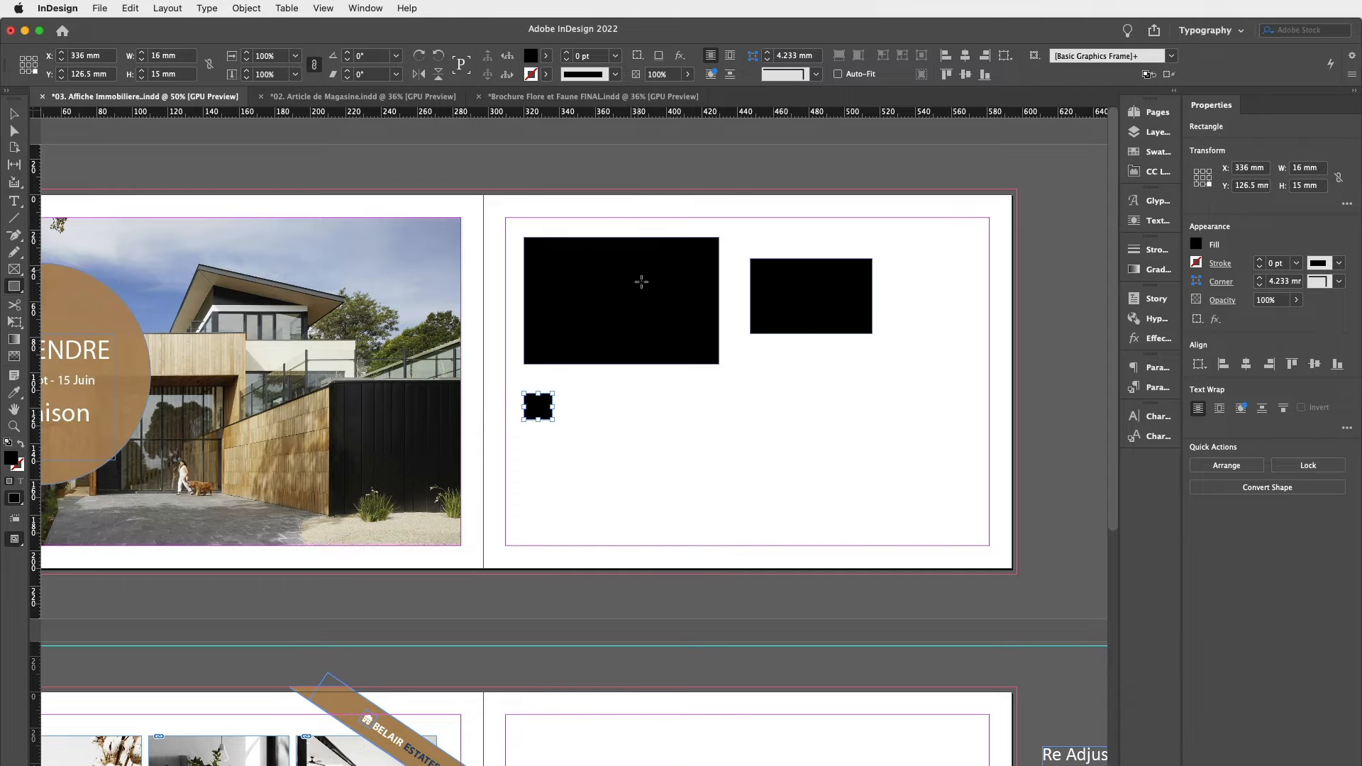
left_click_drag(565, 258, 637, 297)
left_click_drag(580, 285, 608, 303)
left_click_drag(772, 259, 811, 290)
left_click_drag(803, 231, 835, 258)
left_click_drag(851, 254, 883, 283)
left_click_drag(851, 290, 872, 316)
mouse_move(818, 282)
left_mouse_down()
mouse_move(835, 349)
mouse_move(806, 364)
left_mouse_up()
mouse_move(762, 326)
left_mouse_down()
mouse_move(801, 378)
mouse_move(755, 327)
left_mouse_up()
left_click_drag(746, 301, 787, 339)
left_click_drag(720, 268, 801, 310)
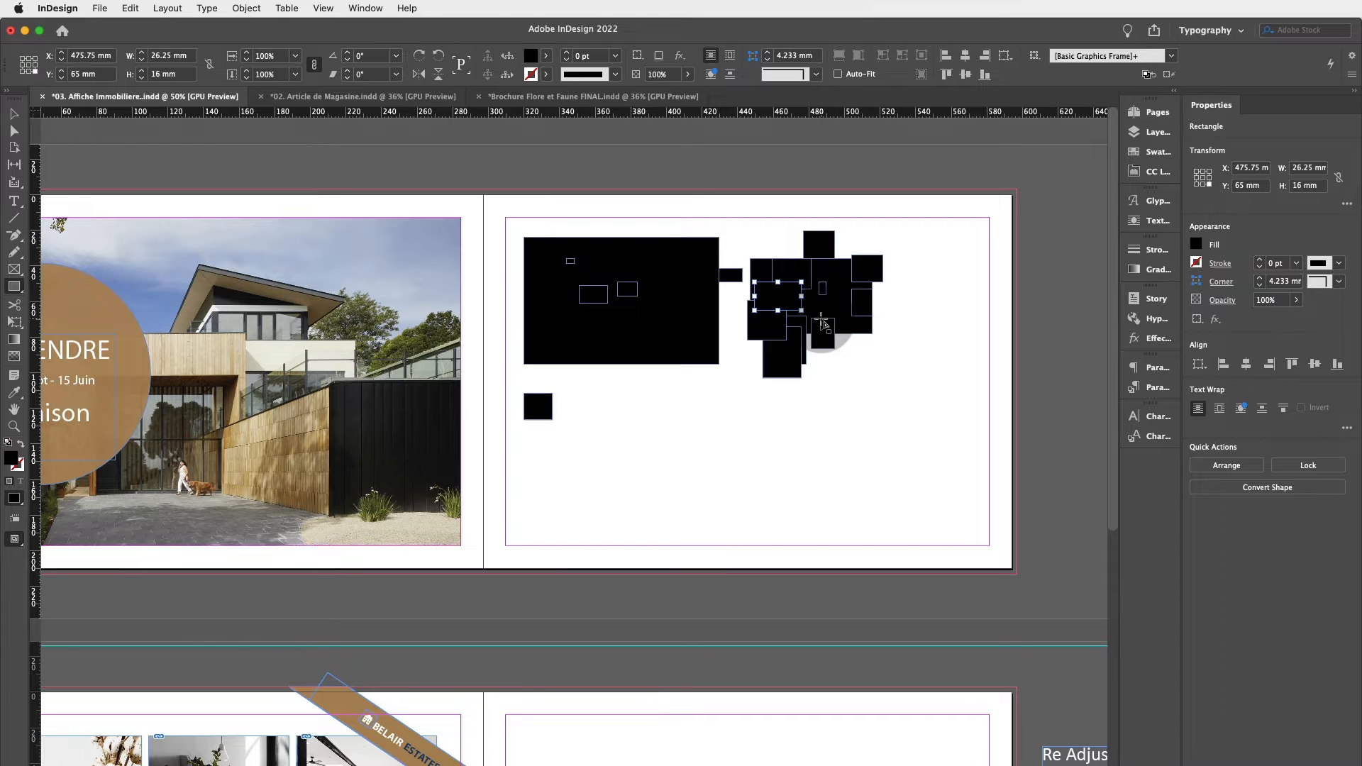
Undo the small rectangles one after another until only the two larger rectangles remain.
key("super+z")
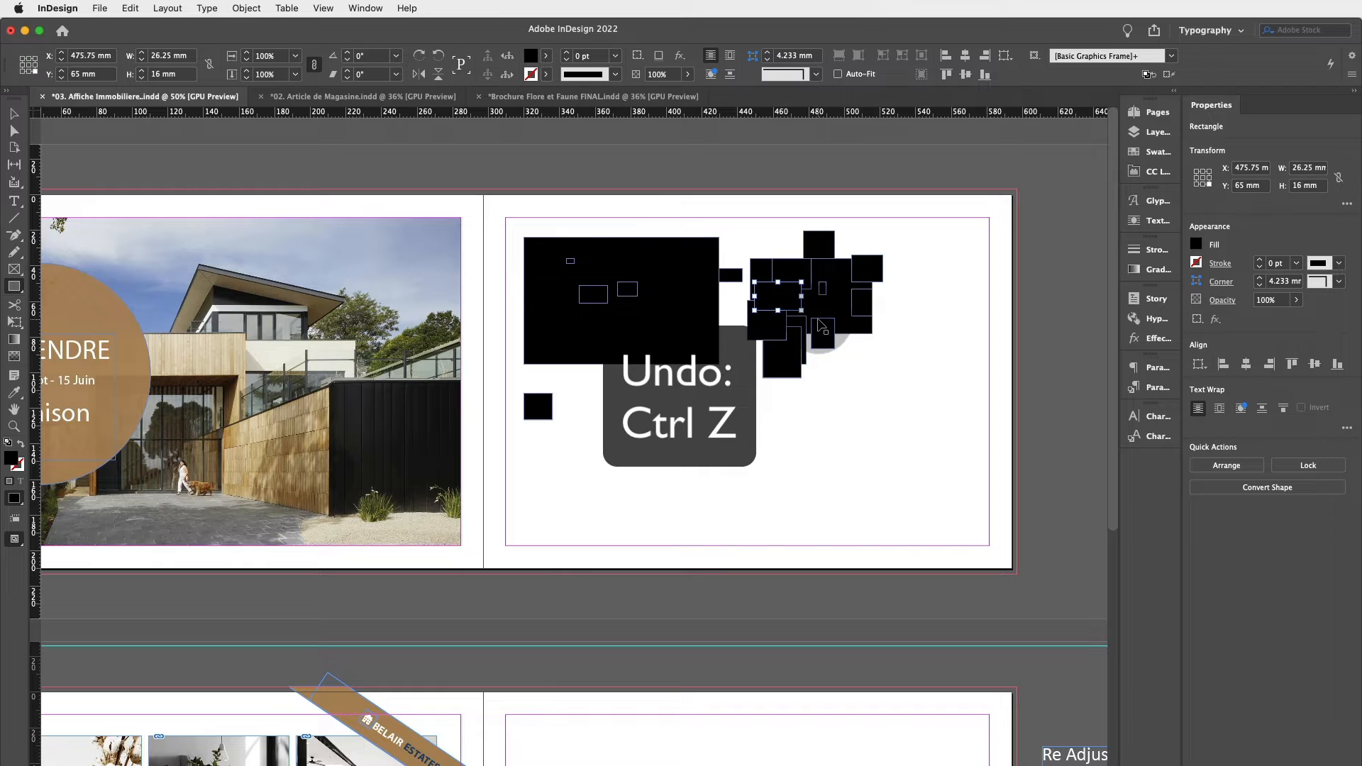
key("super+z")
key("super+z")
key("super+z")
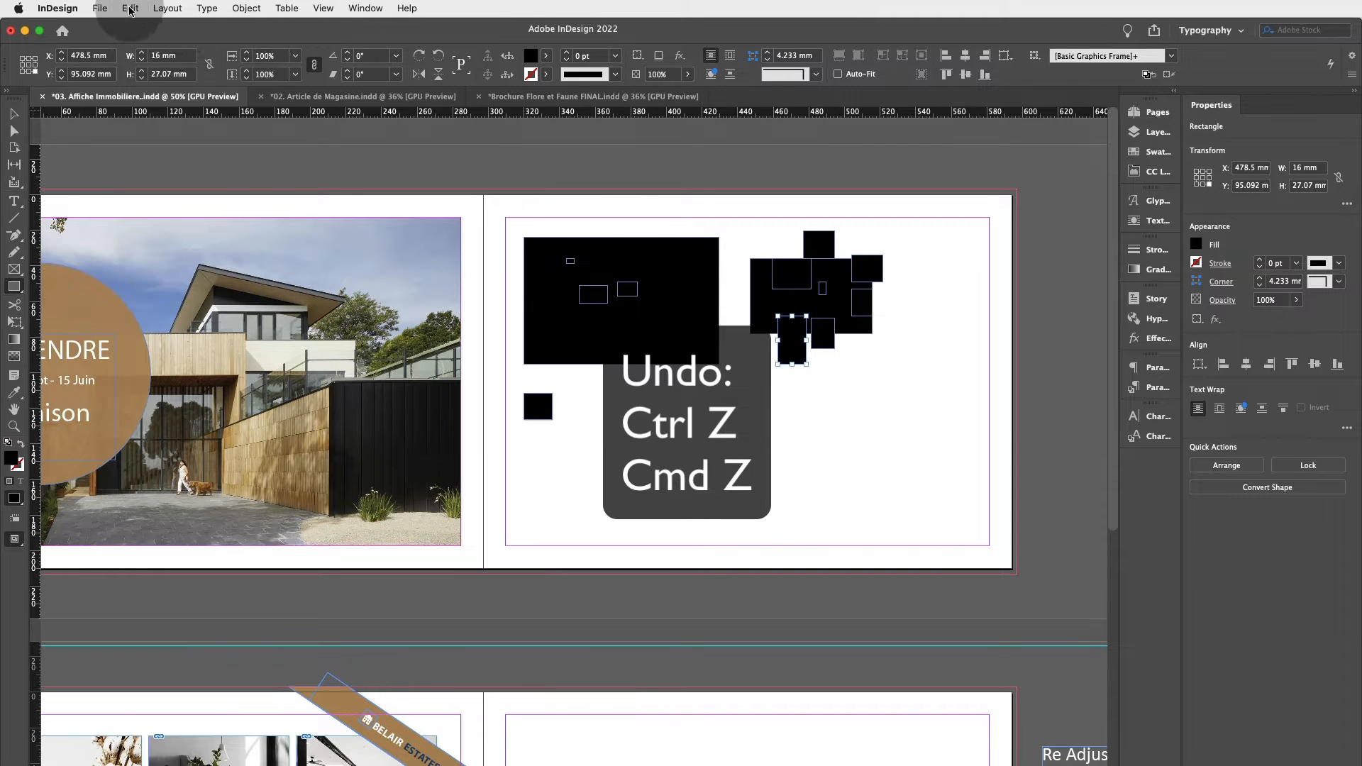
left_click(131, 9)
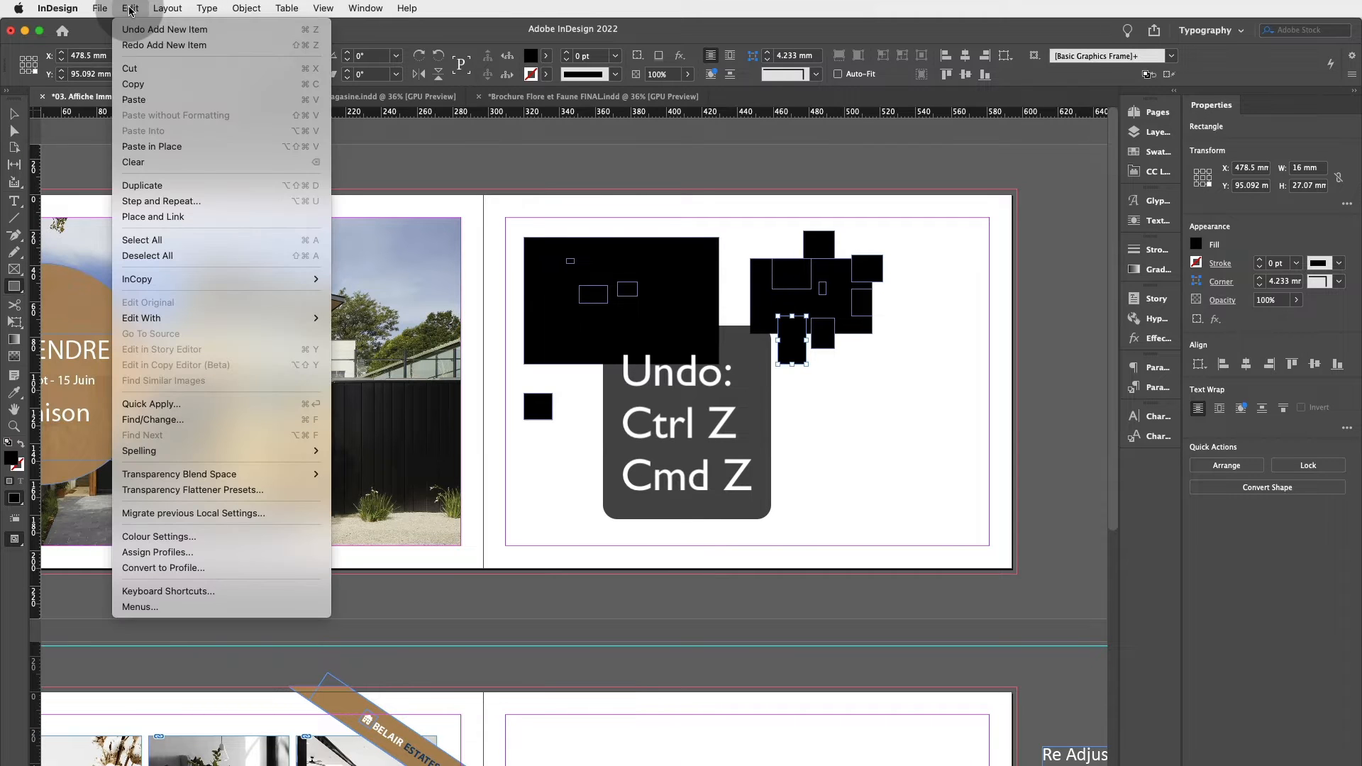
left_click(144, 45)
key("super+z")
key("super+z")
key("super+z")
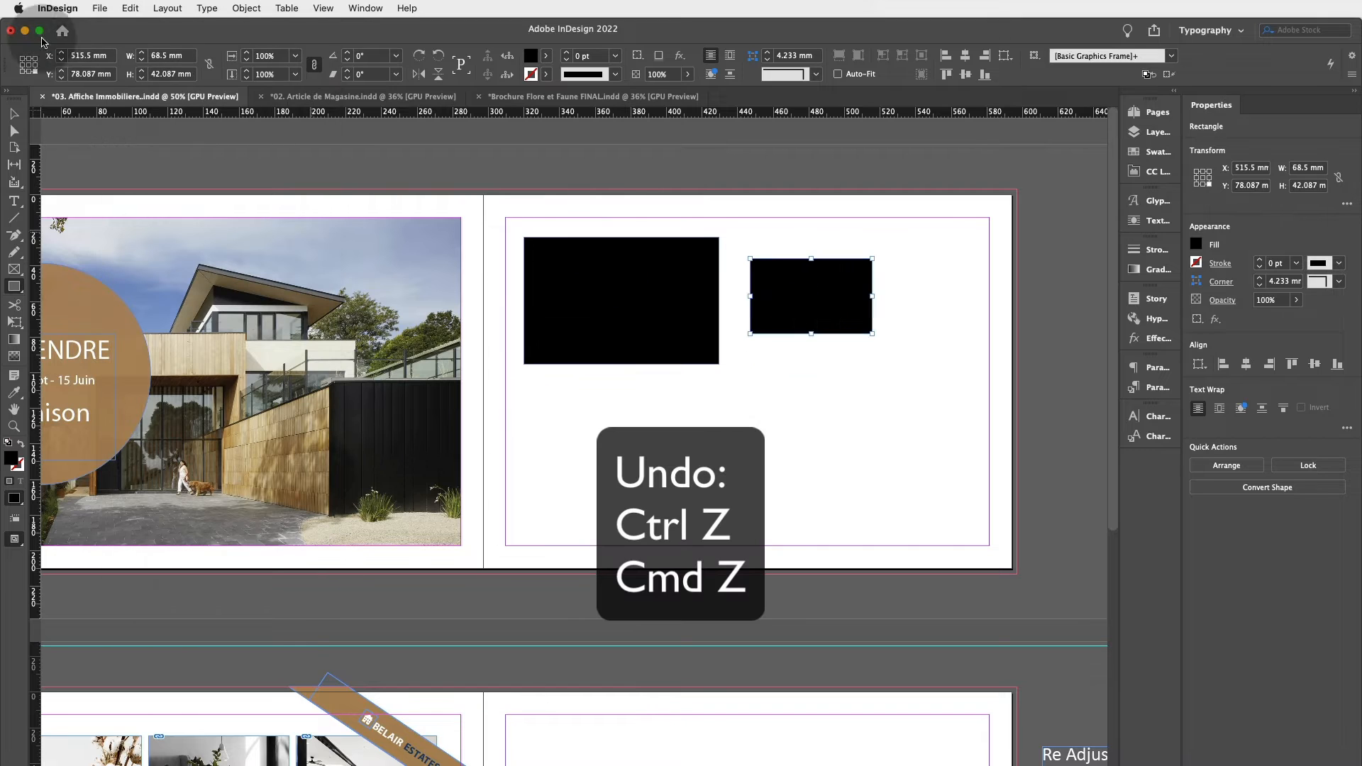
Delete the second, smaller rectangle.
left_click(16, 114)
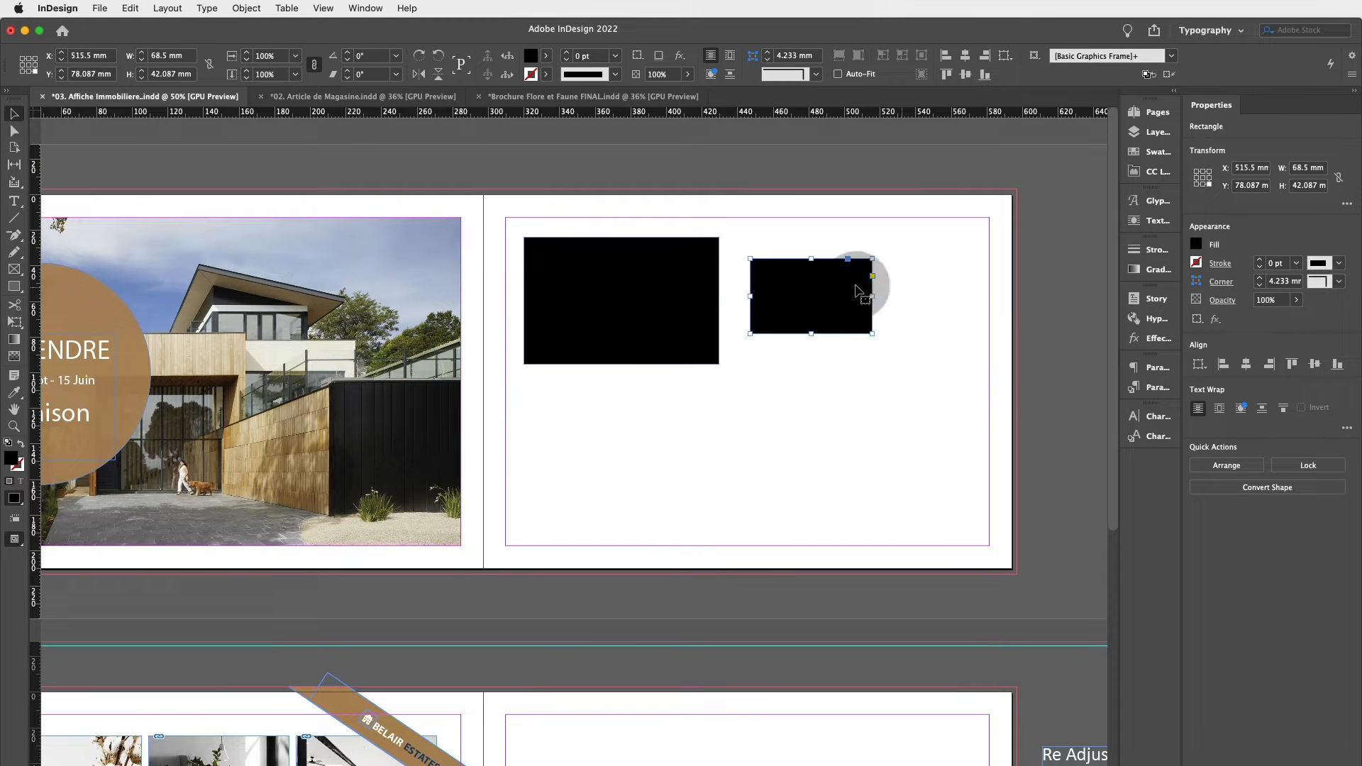
key("Delete")
Draw an empty placeholder frame about 110 × 83 mm below the black rectangle with the Rectangle Frame Tool.
left_click(674, 337)
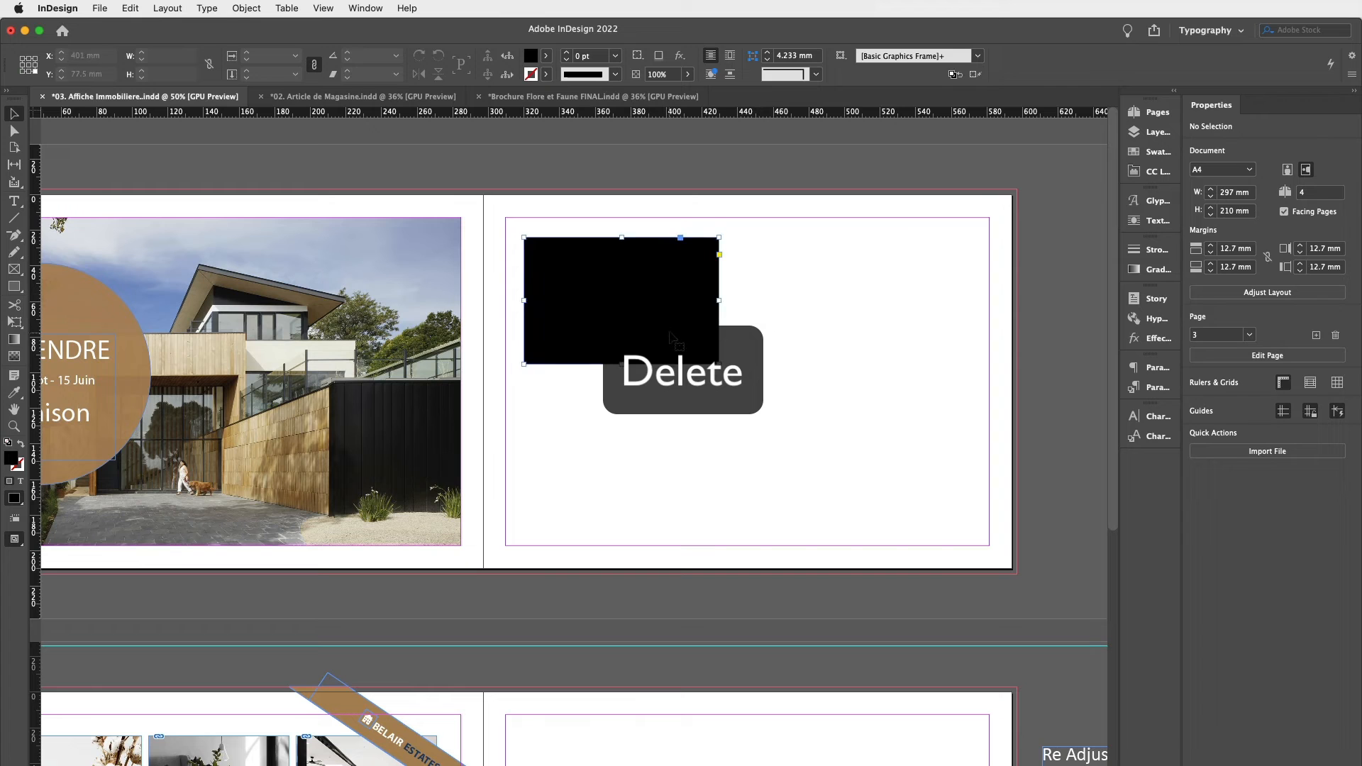
scroll(32, 271, "left", 2)
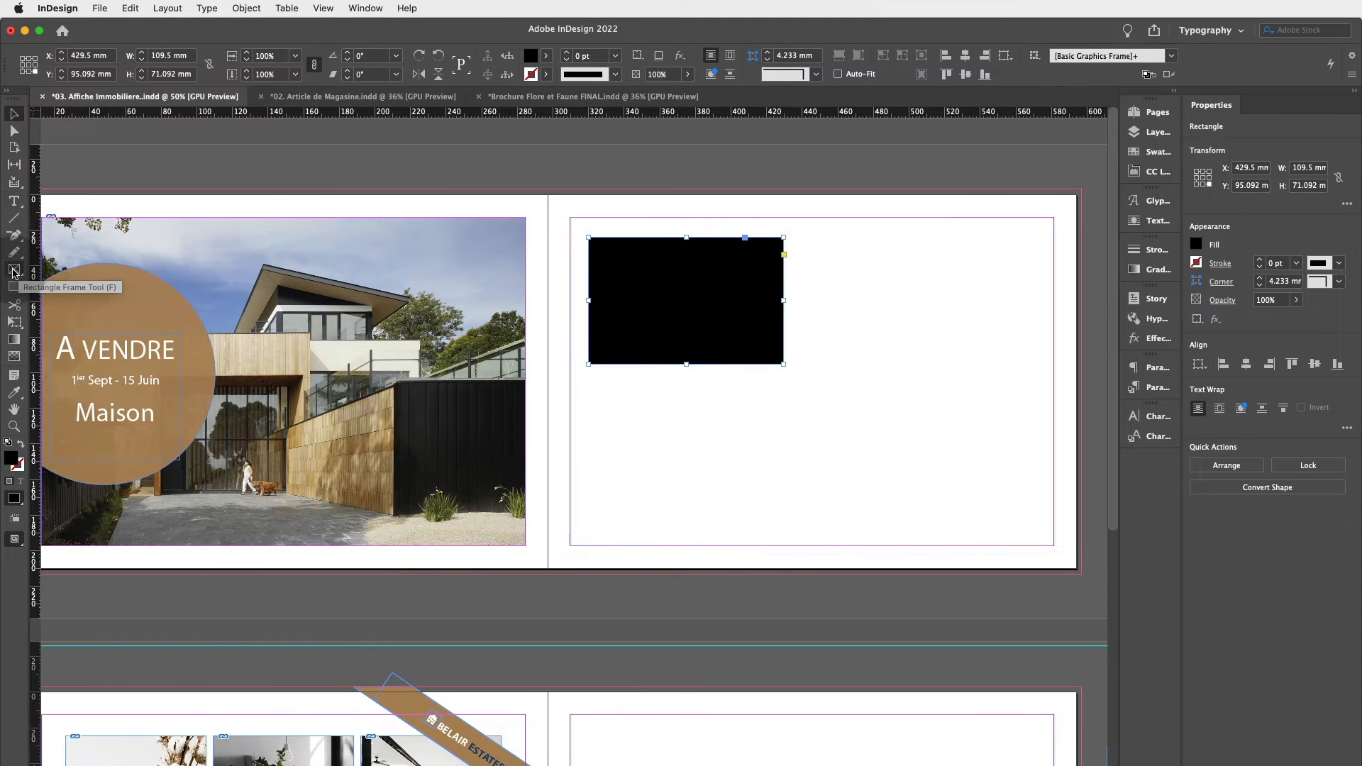
left_click(14, 271)
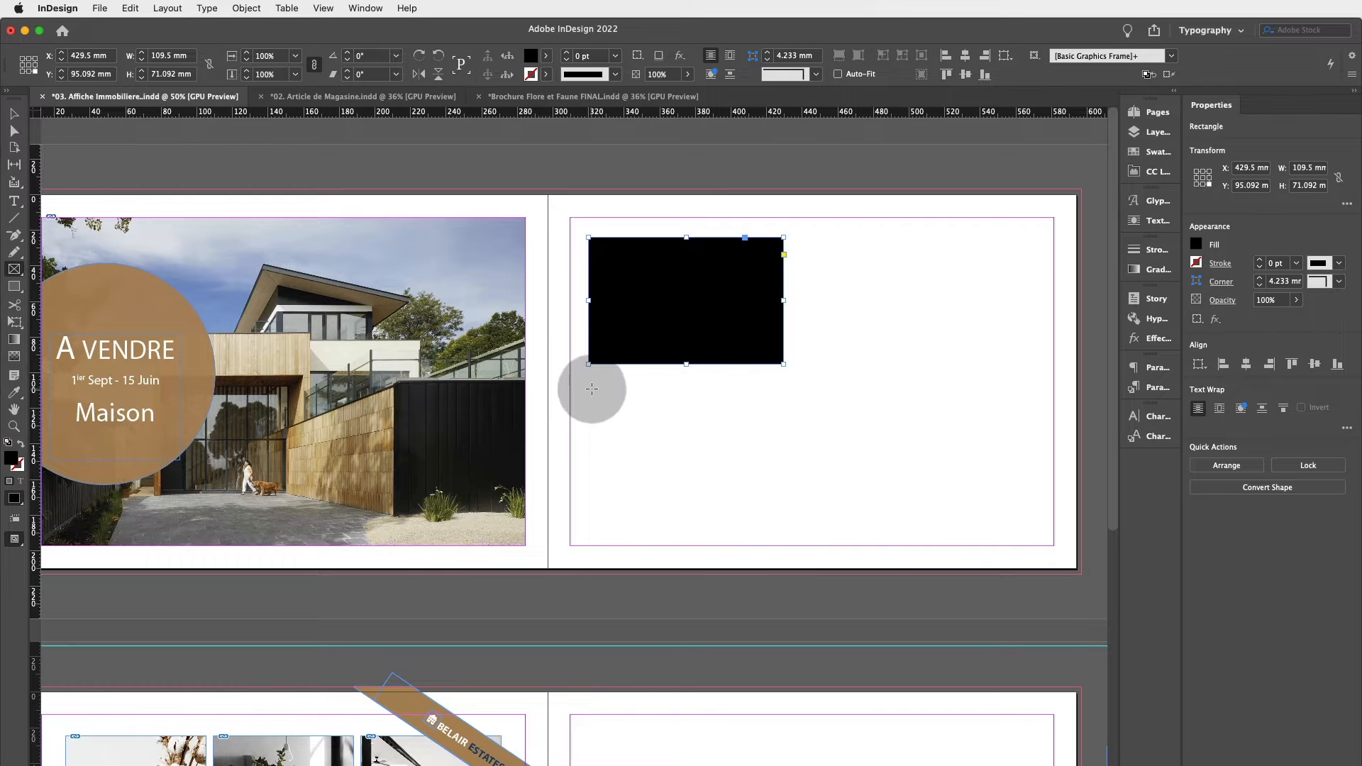
left_click_drag(587, 387, 783, 533)
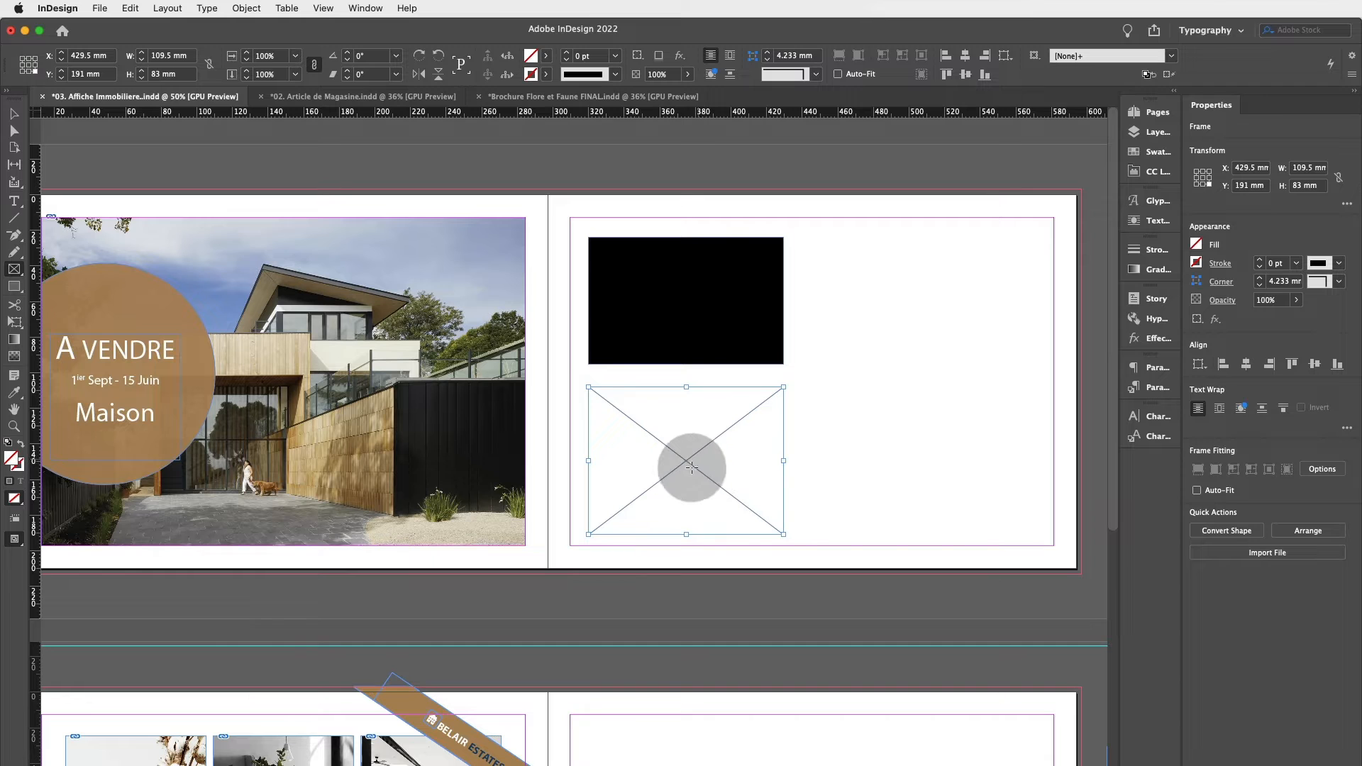
Stretch the placeholder frame's right edge, then delete the frame.
left_click(15, 115)
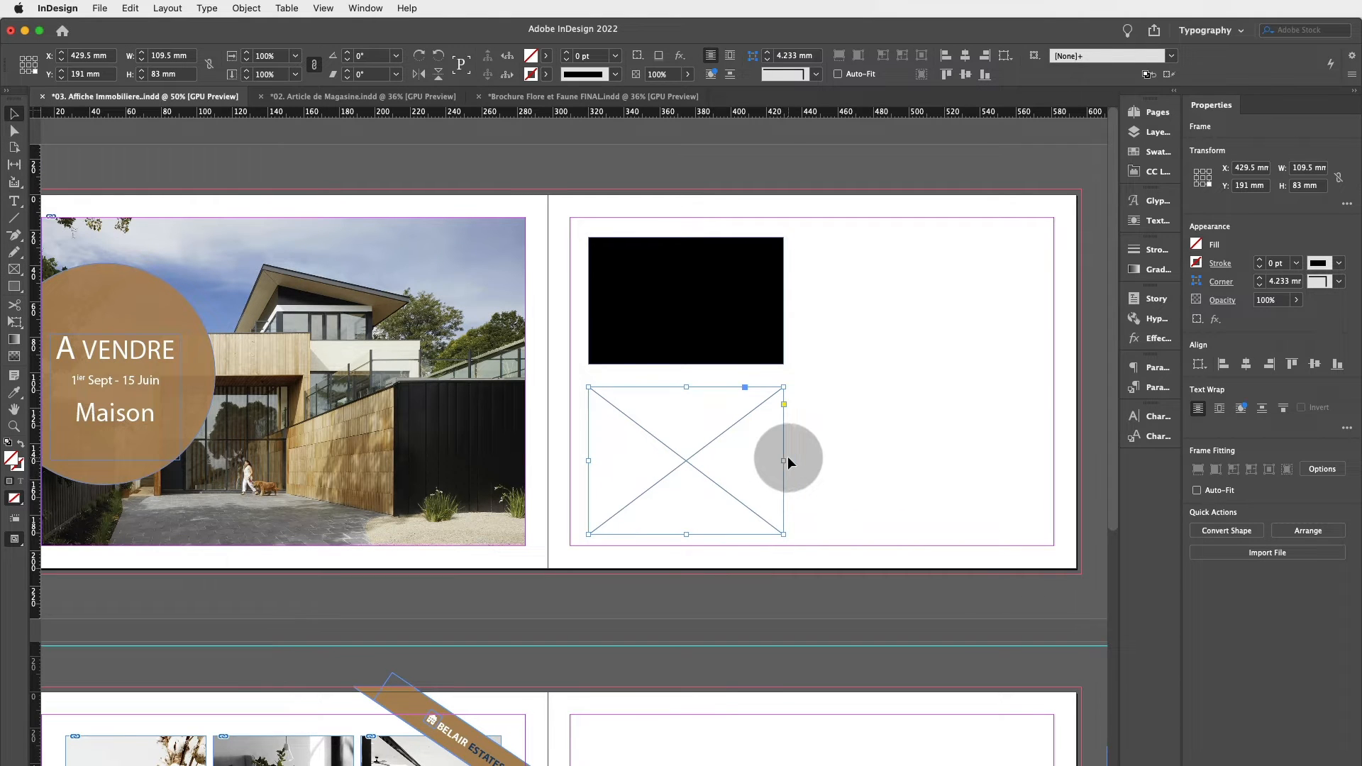
left_click_drag(782, 459, 997, 405)
key("Delete")
left_click(739, 325)
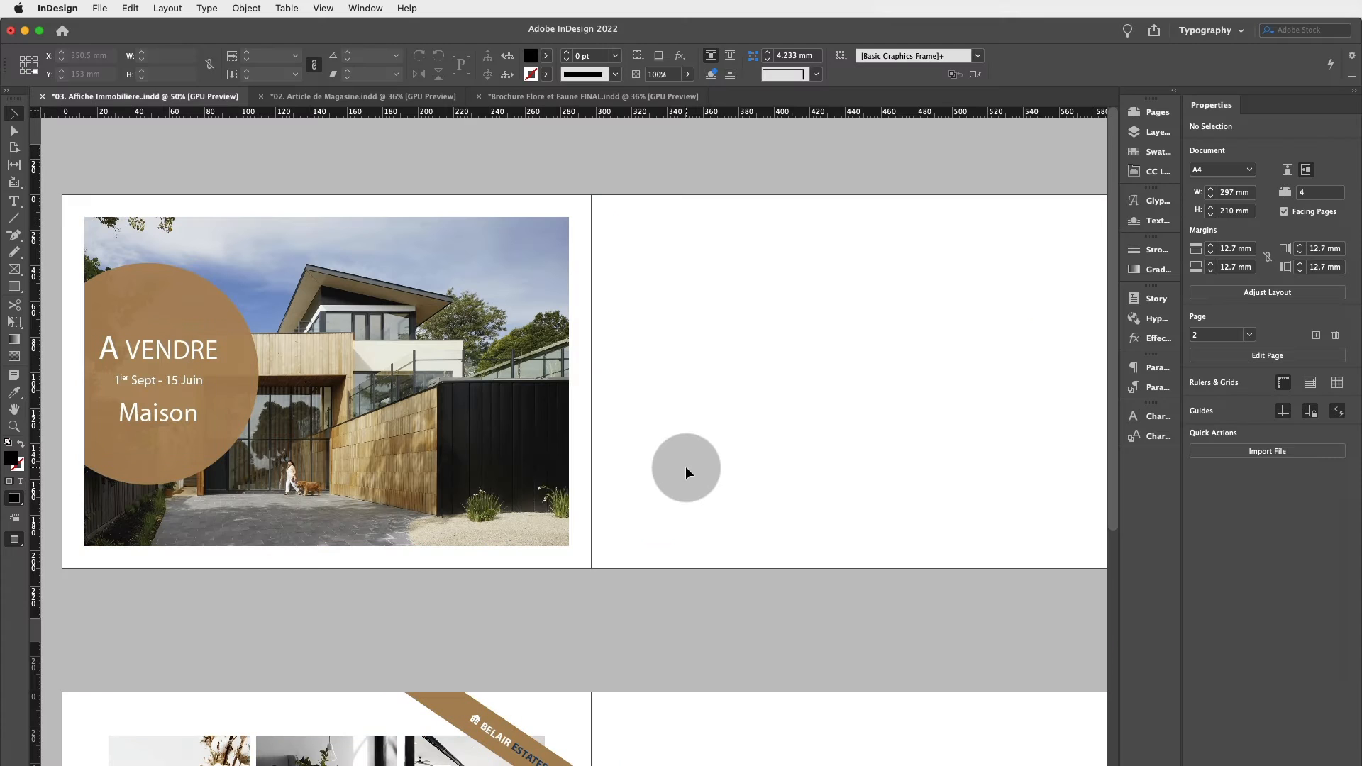
Toggle the screen mode back and forth between Normal and Preview several times.
key("w")
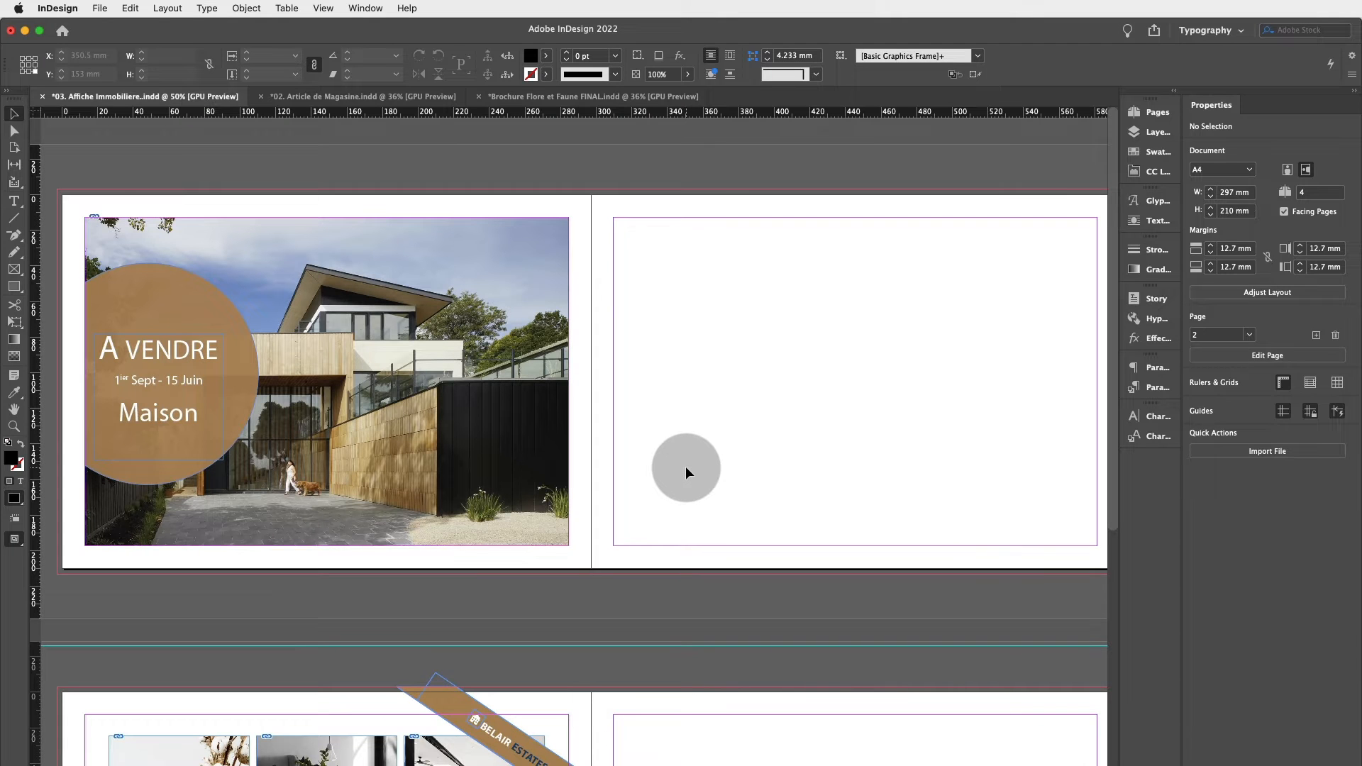
key("w")
scroll(441, 305, "right", 1)
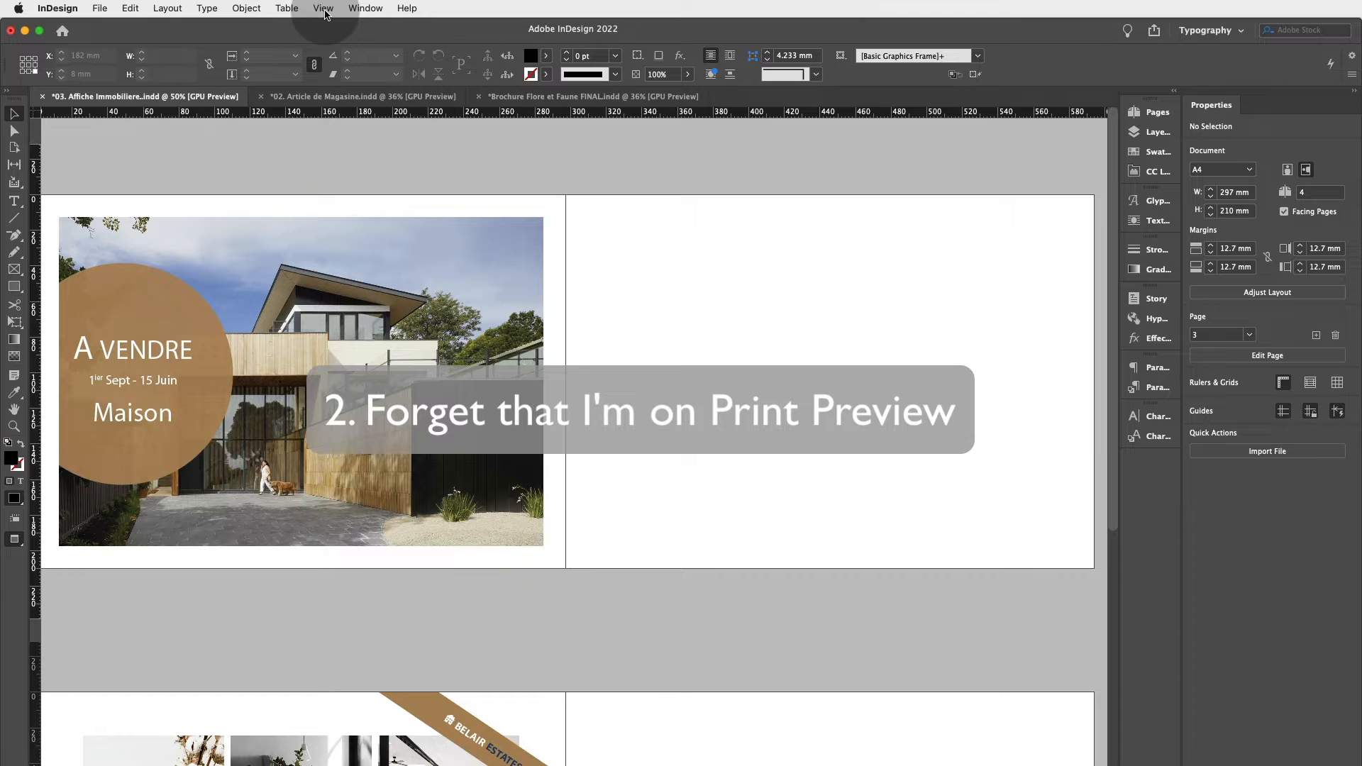
key("w")
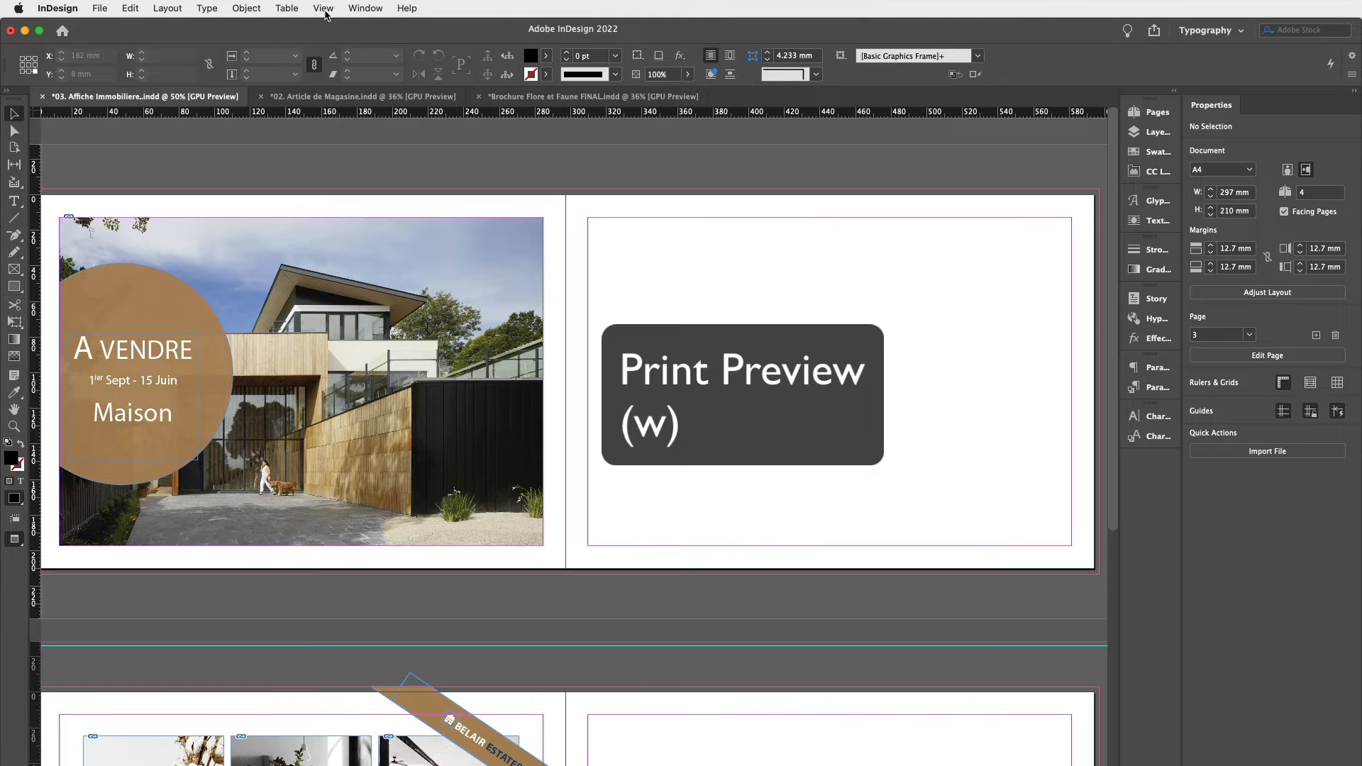
key("w")
key("w")
key("w")
key("w")
key("w")
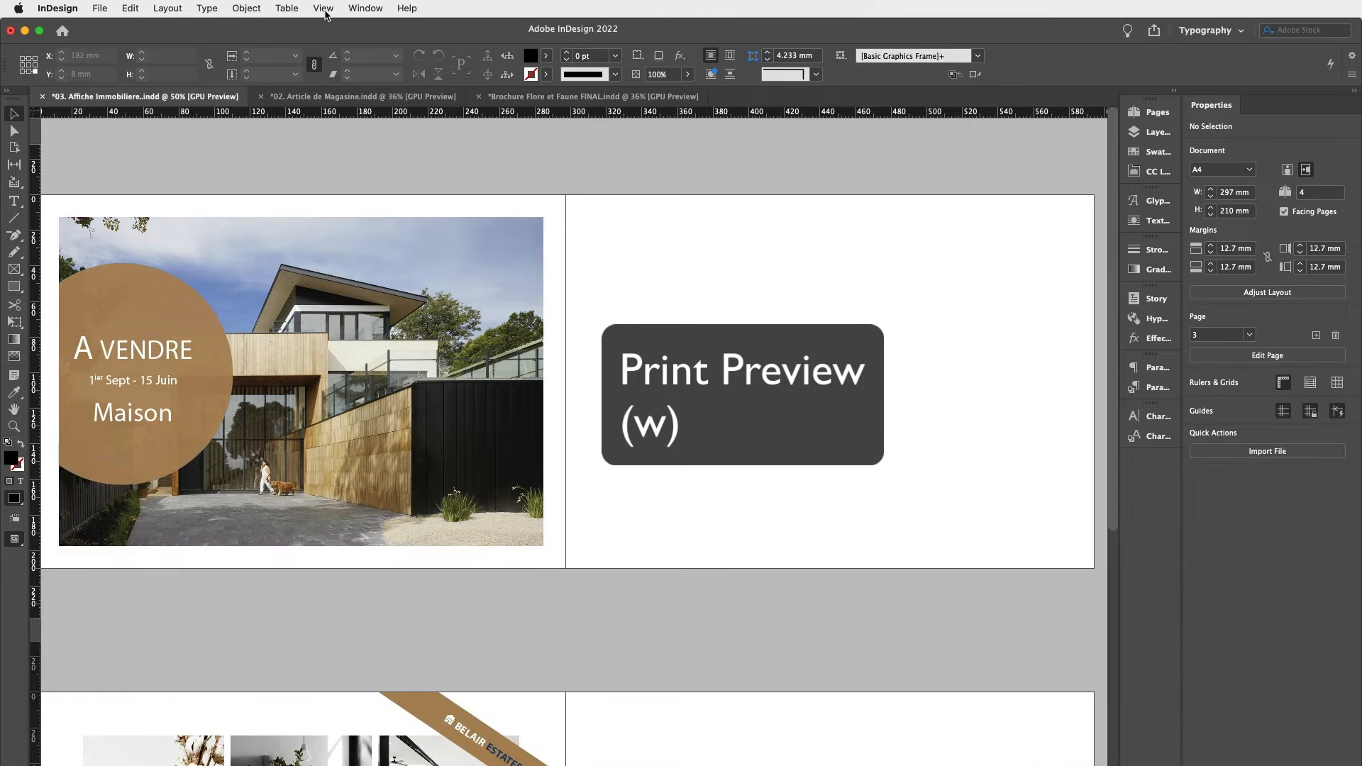
key("w")
Switch the screen mode to Preview.
left_click(325, 9)
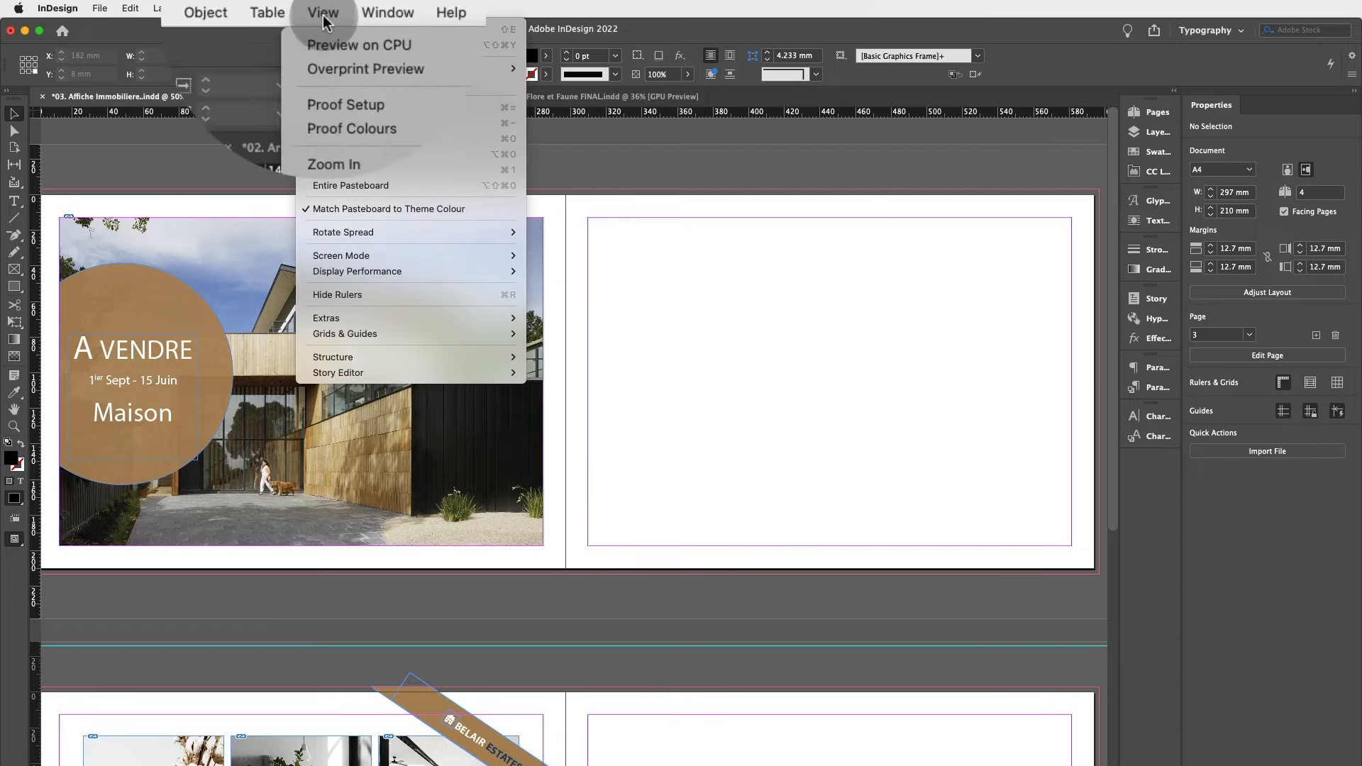
mouse_move(359, 256)
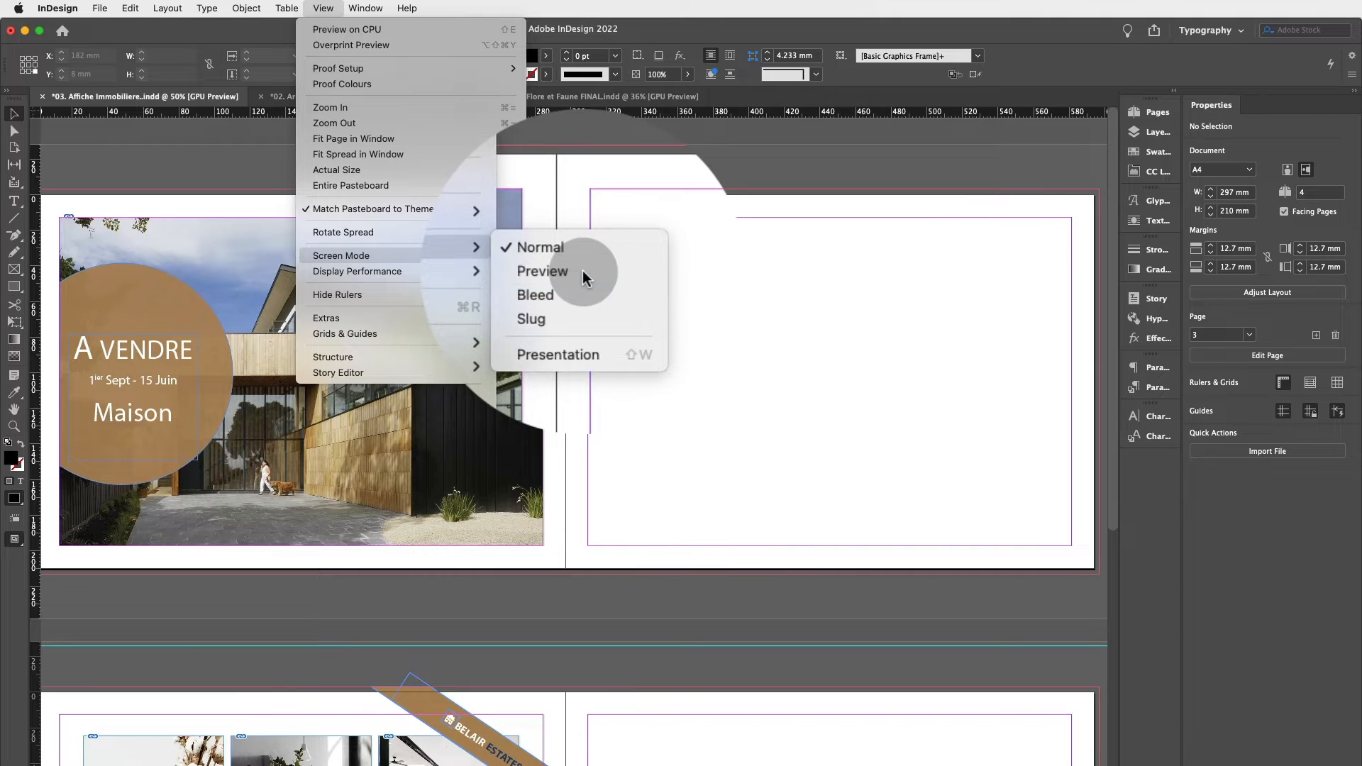
left_click(581, 270)
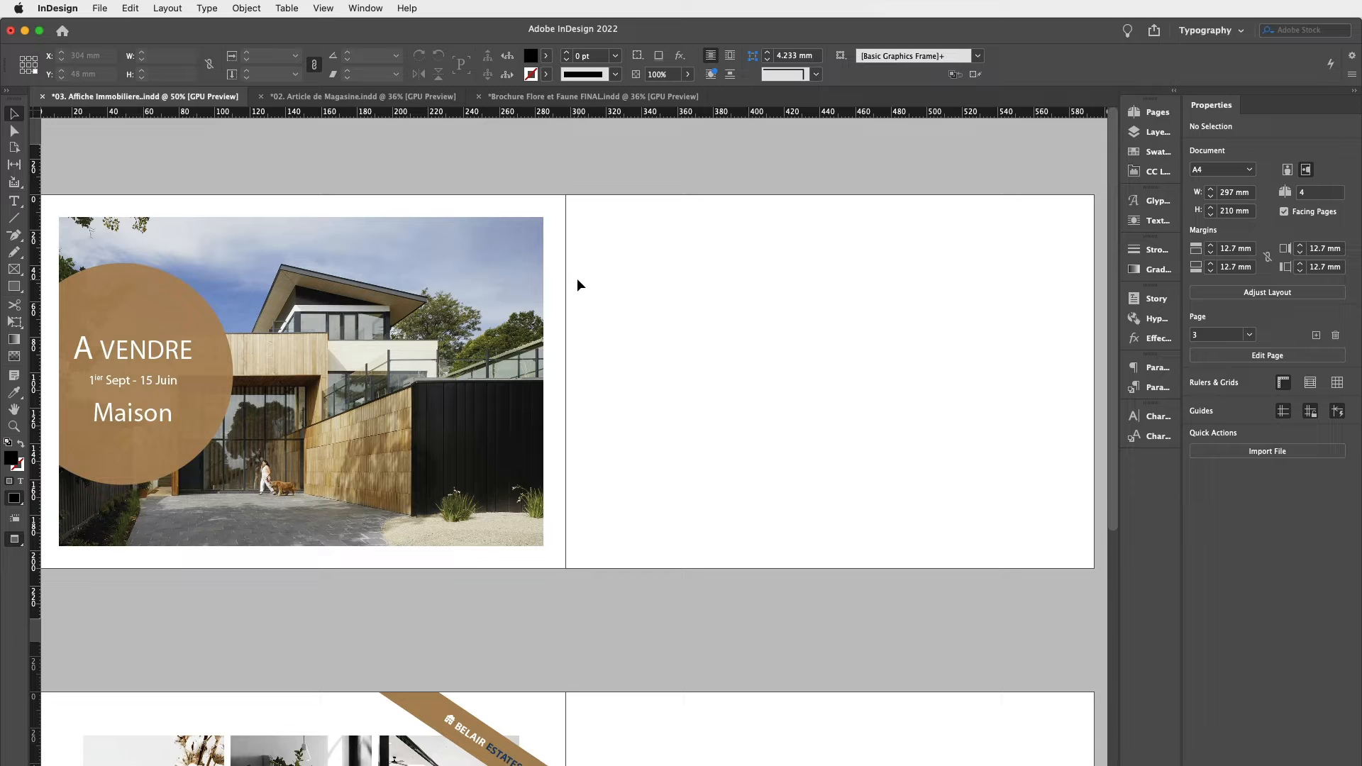
Toggle between Normal and Preview screen modes while checking the lower spread and the right-hand page.
key("w")
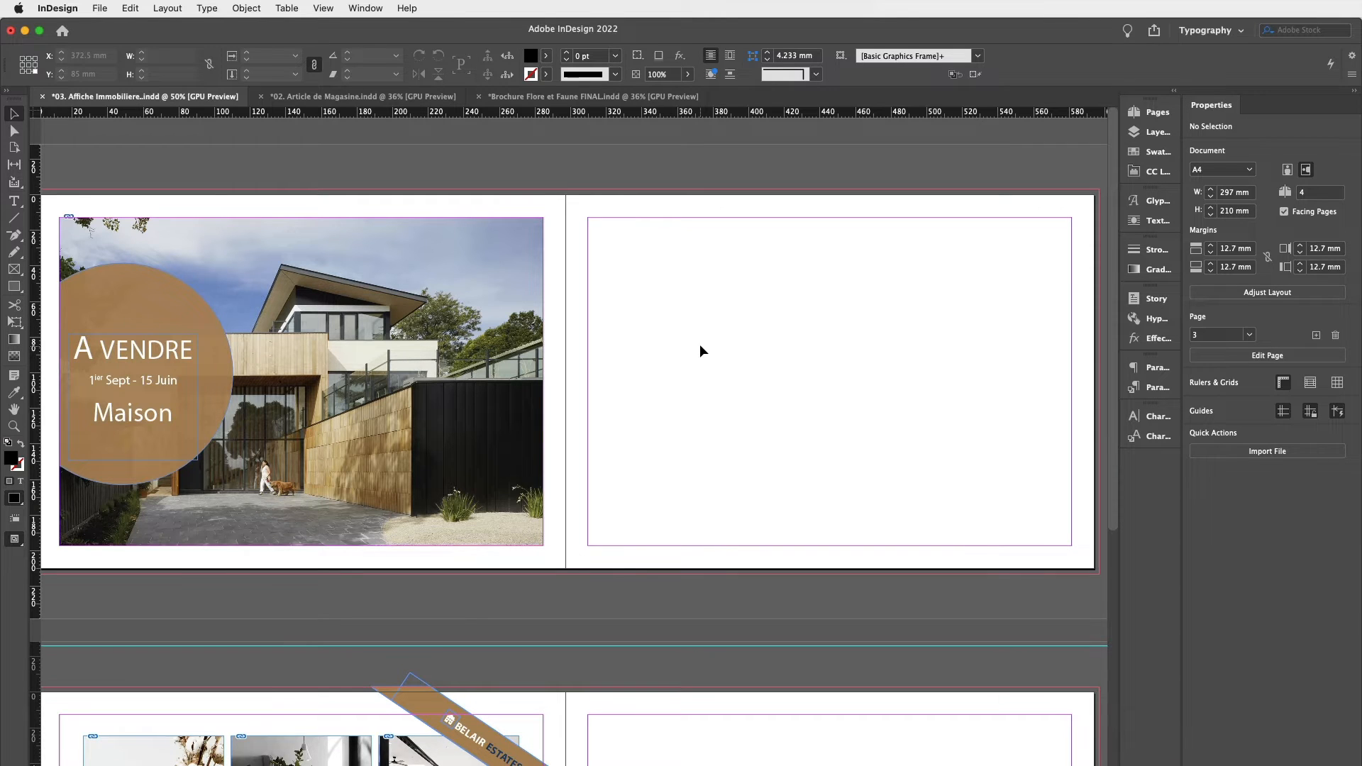
key("w")
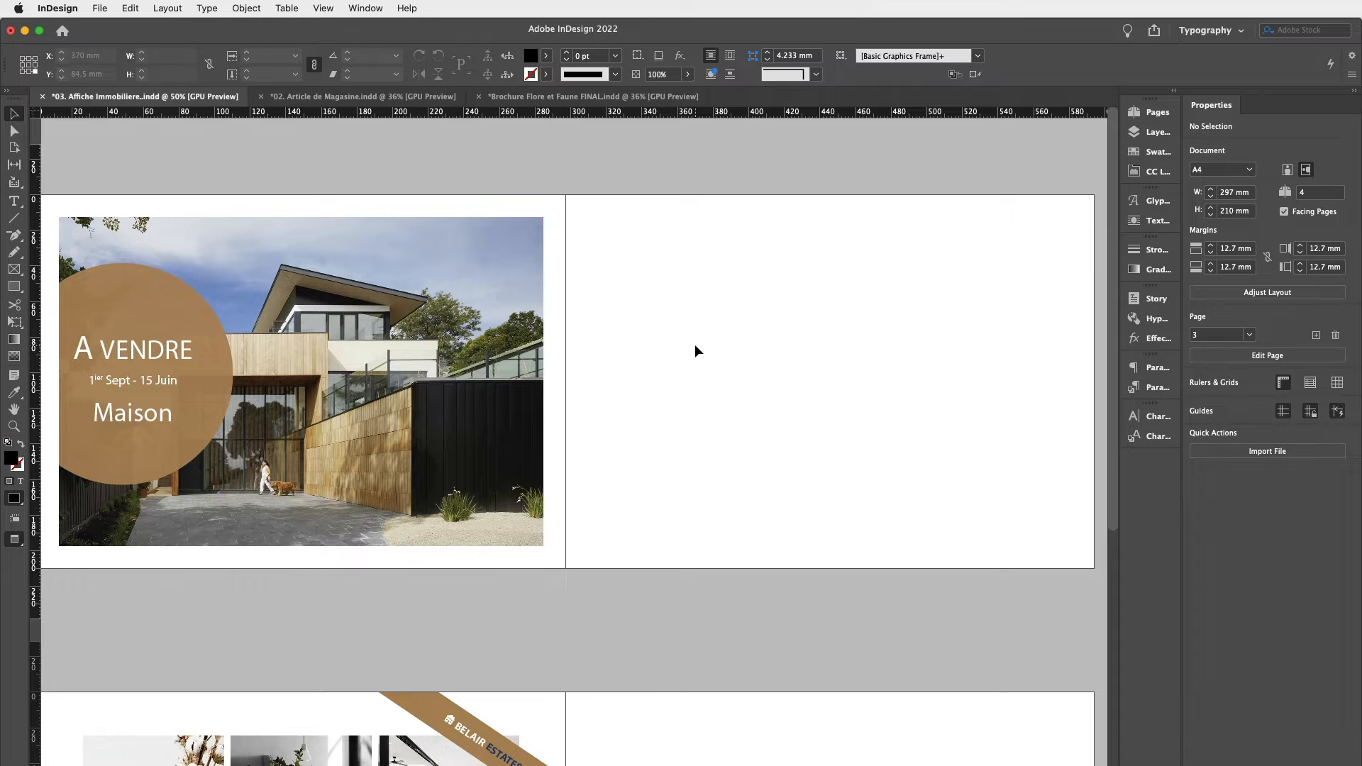
key("w")
key("w")
scroll(695, 343, "down", 5)
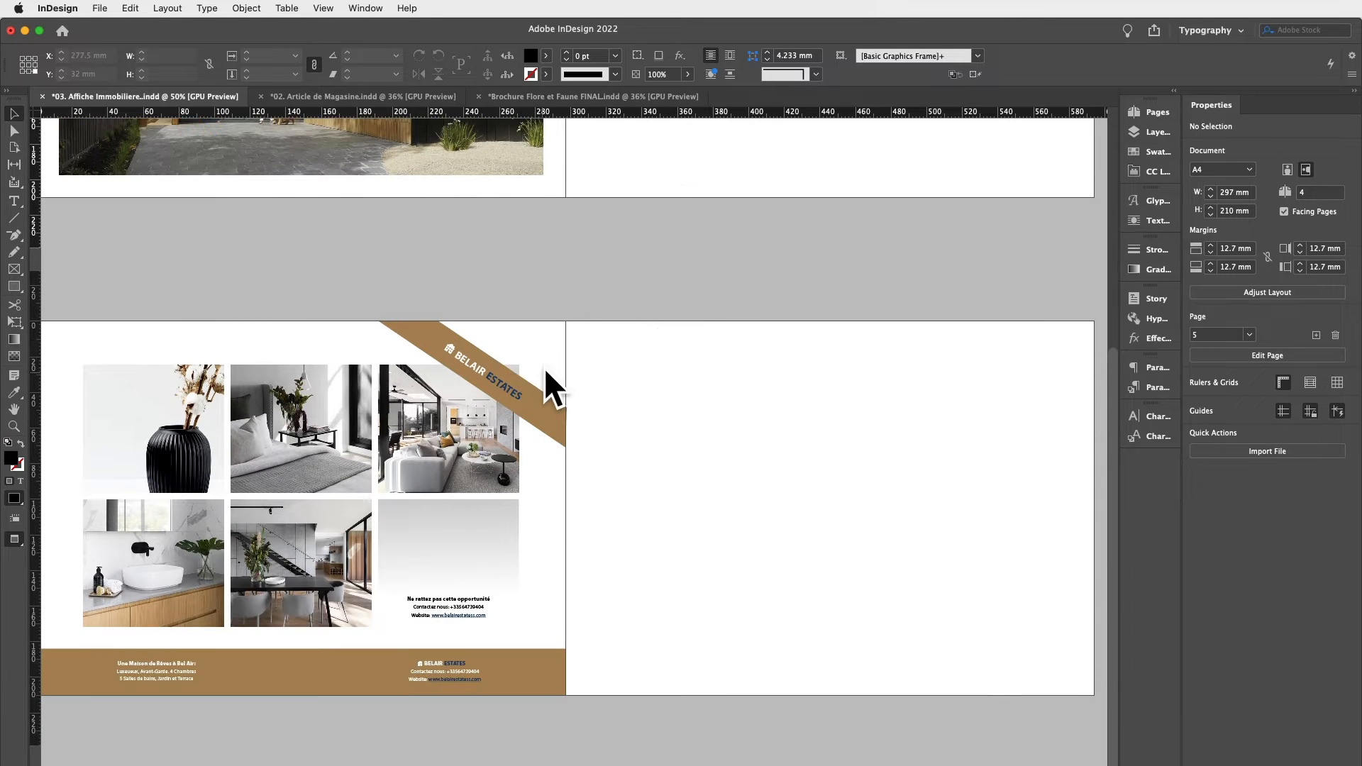
key("w")
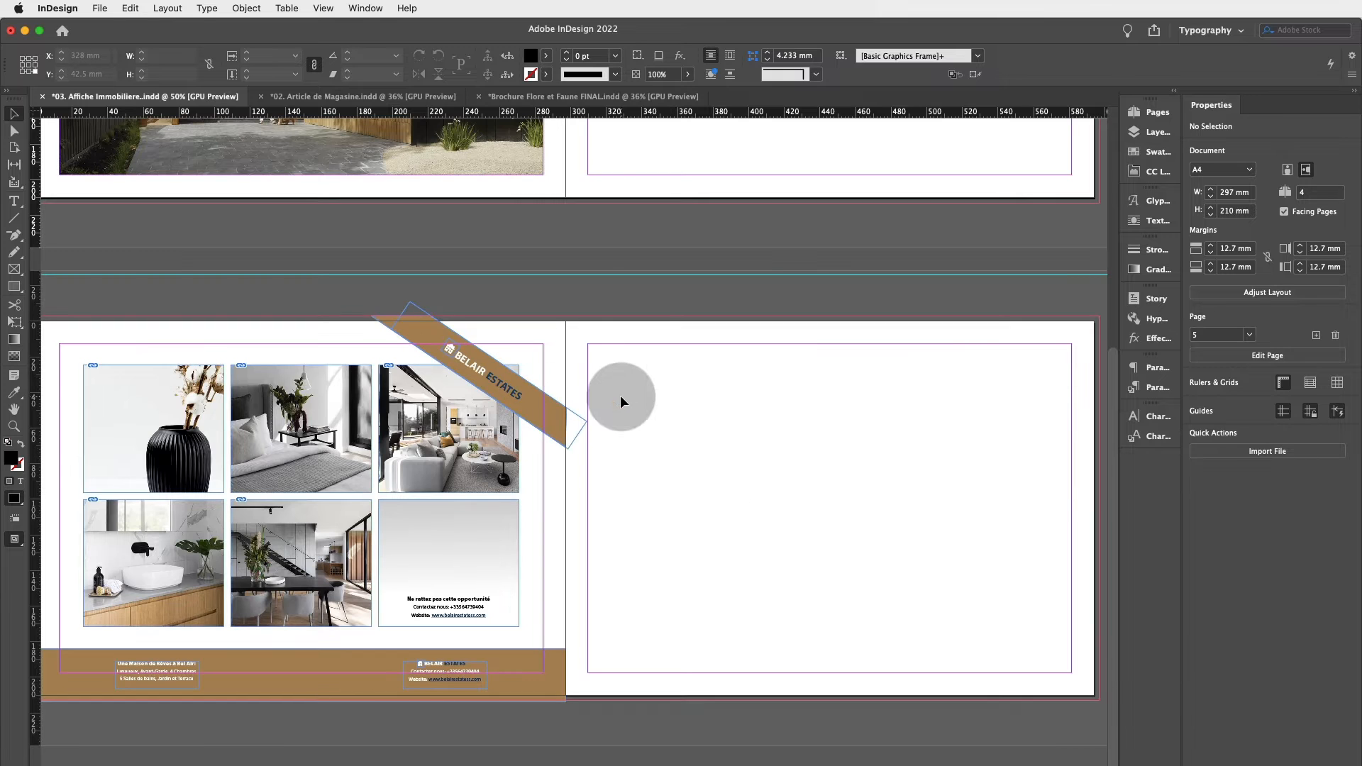
scroll(620, 395, "up", 5)
scroll(709, 334, "right", 2)
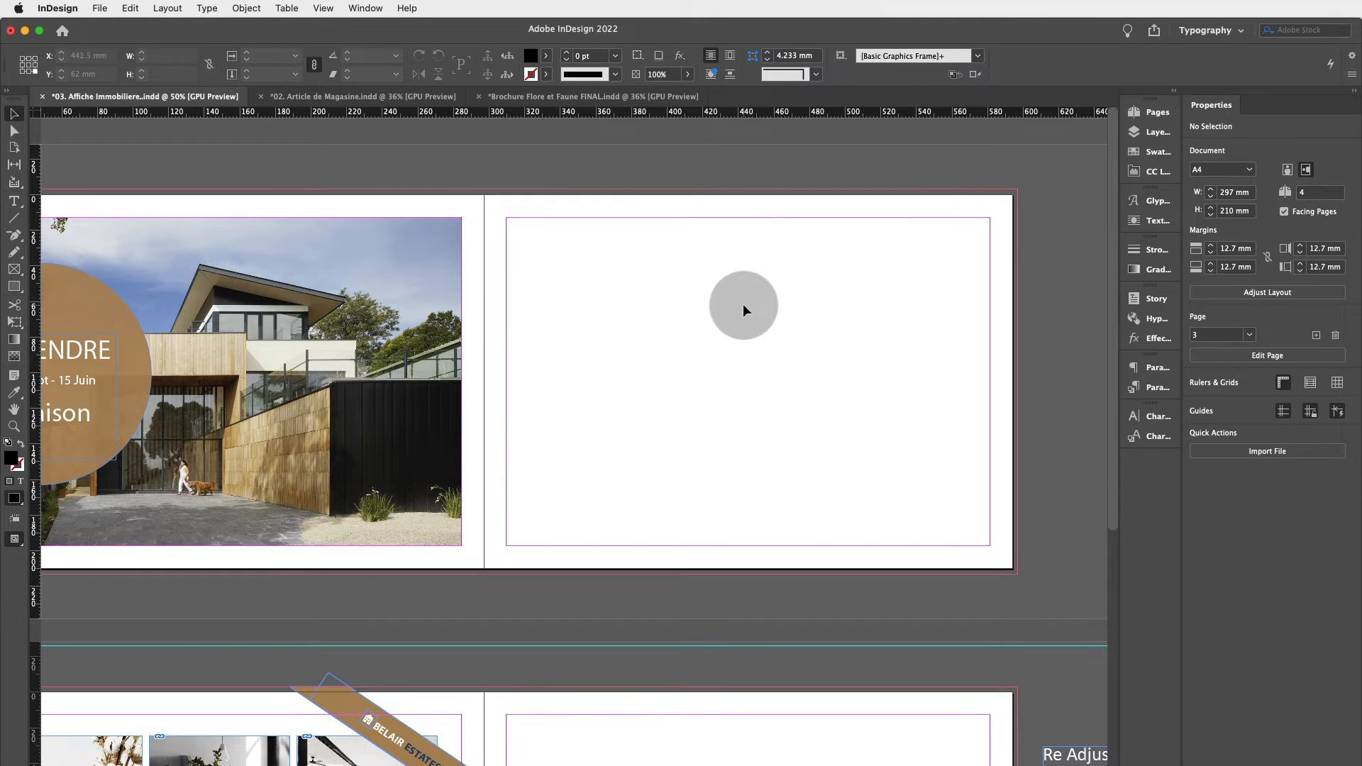
key("w")
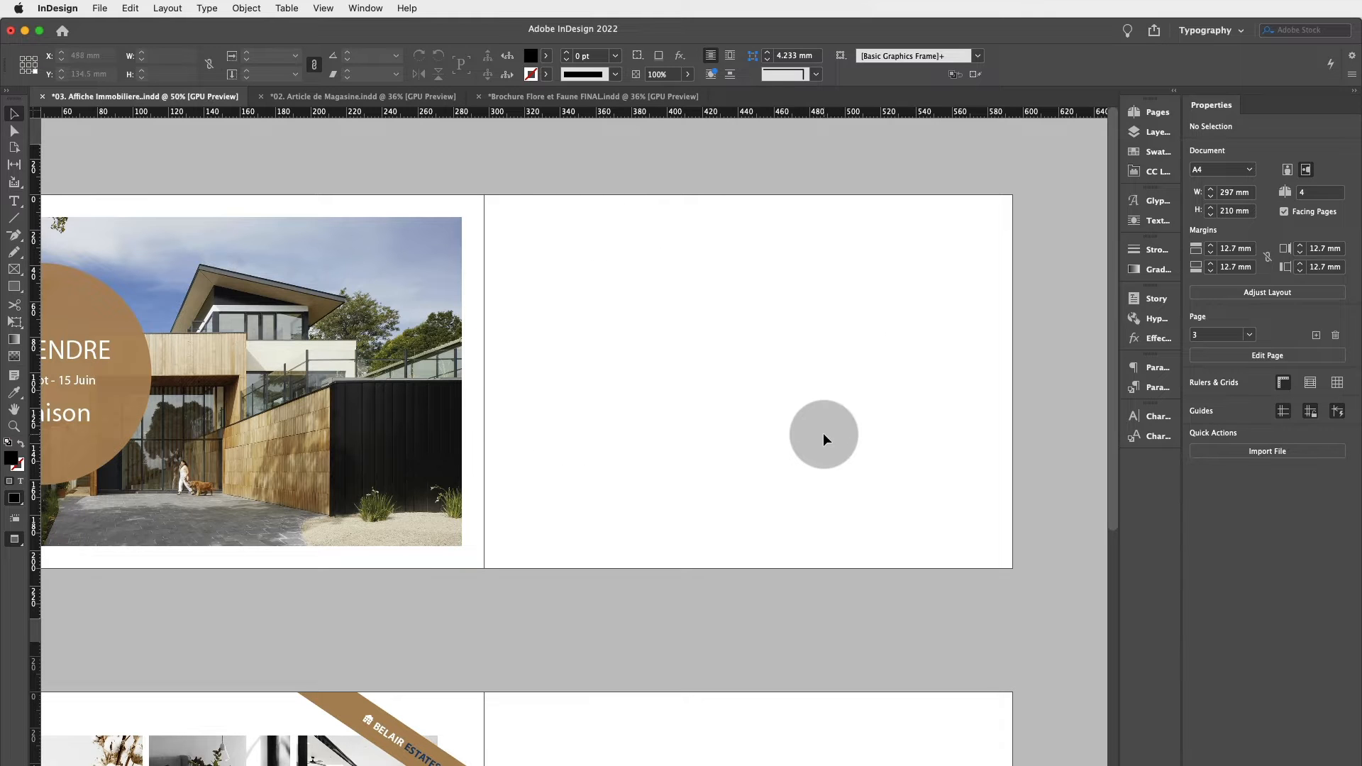
Draw a rectangle frame about 93 × 66 mm on the right-hand page while in Preview mode.
scroll(767, 424, "left", 1)
scroll(767, 424, "left", 1)
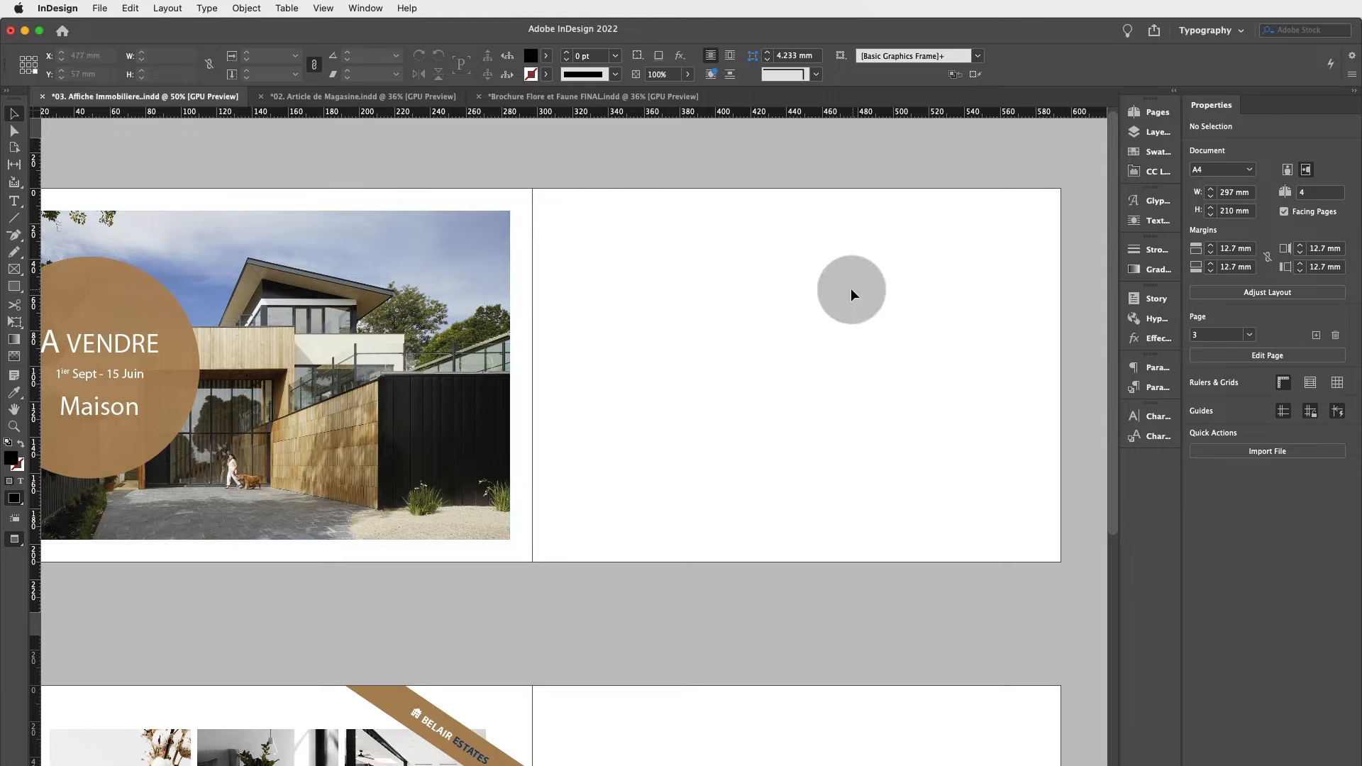
scroll(668, 329, "down", 5)
scroll(668, 329, "up", 5)
scroll(668, 329, "right", 1)
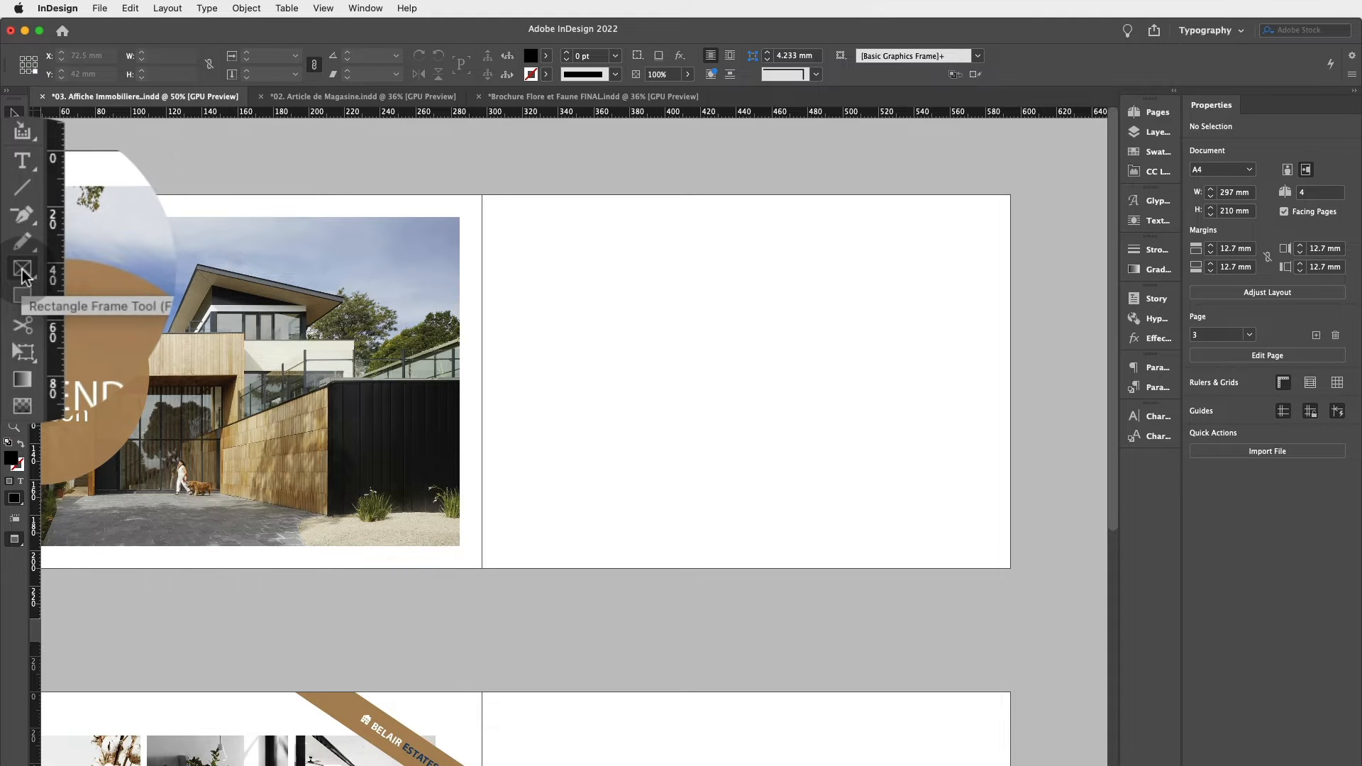
left_click(14, 269)
left_click_drag(539, 272, 706, 390)
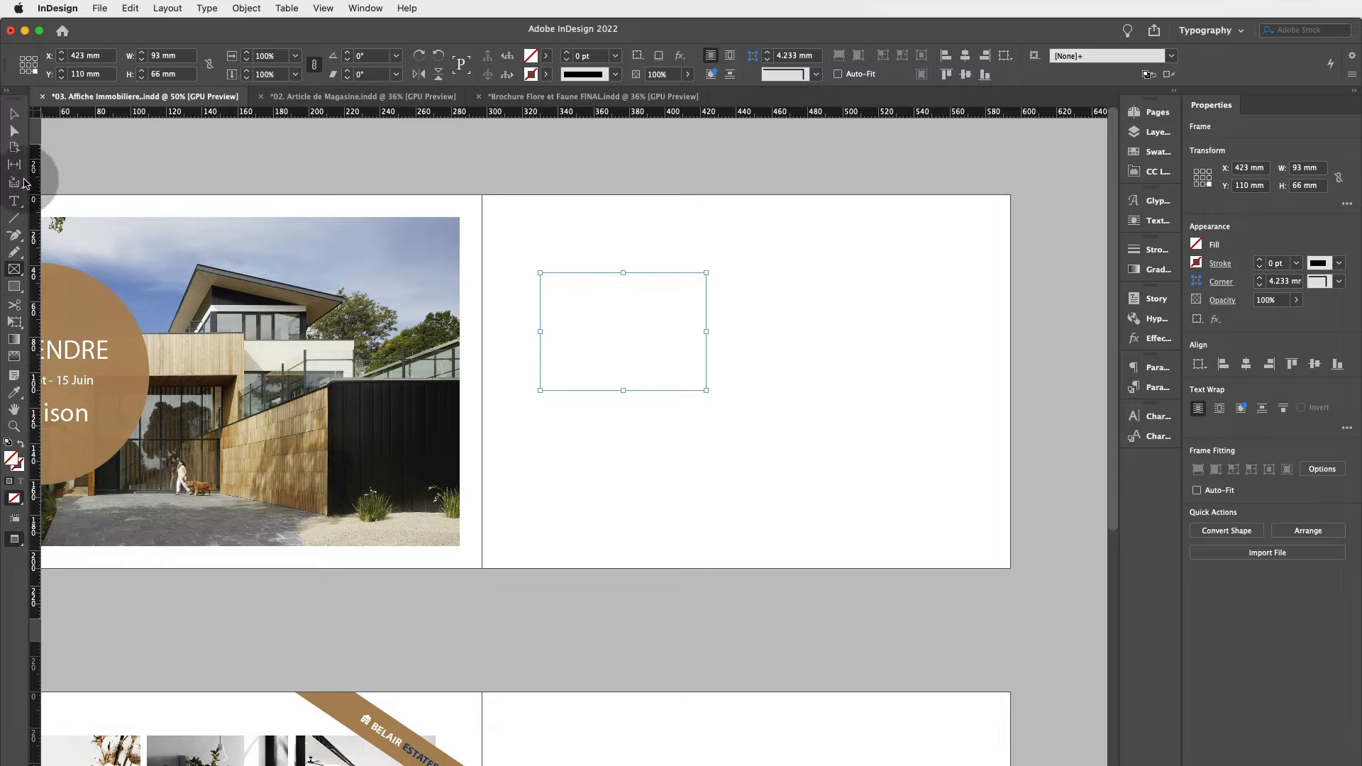
Draw a second rectangle frame about 78 × 45 mm near the right-hand page's upper-right corner.
left_click(16, 117)
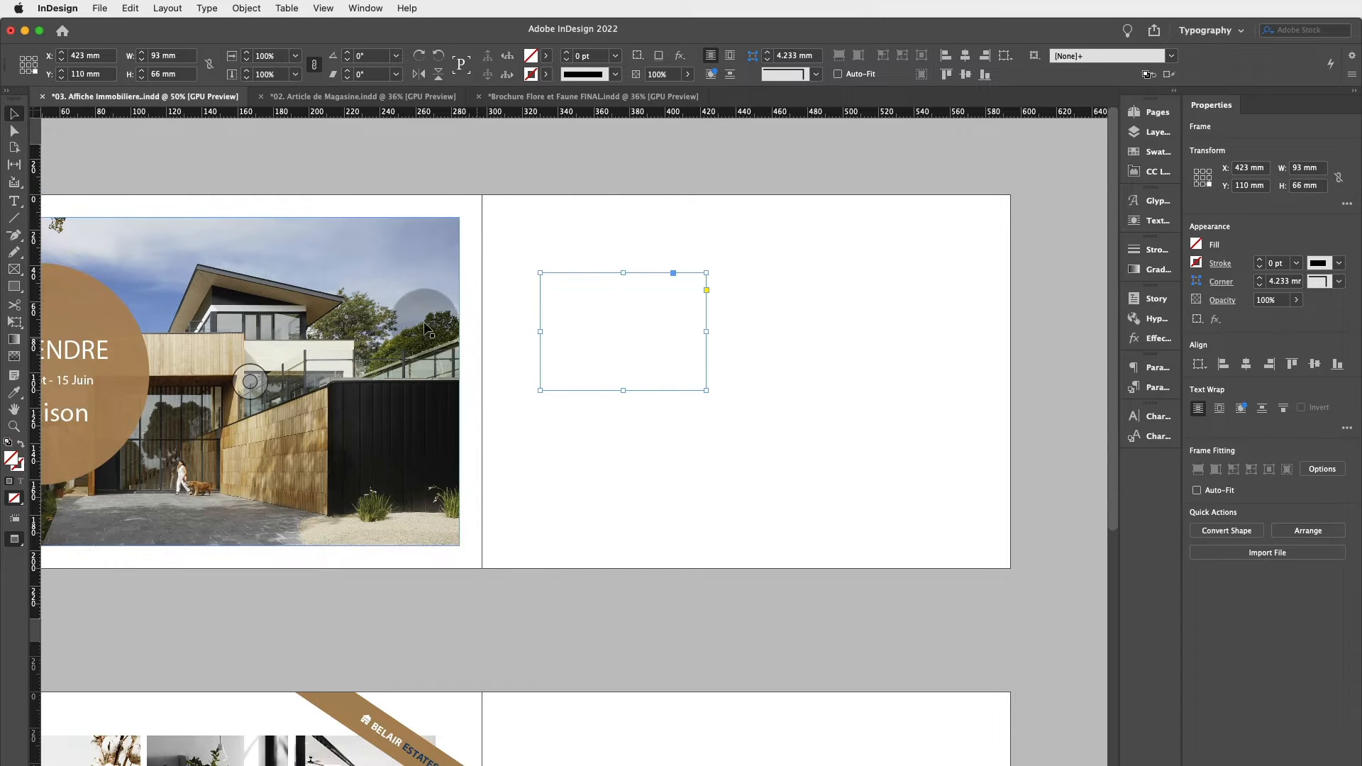
left_click(948, 324)
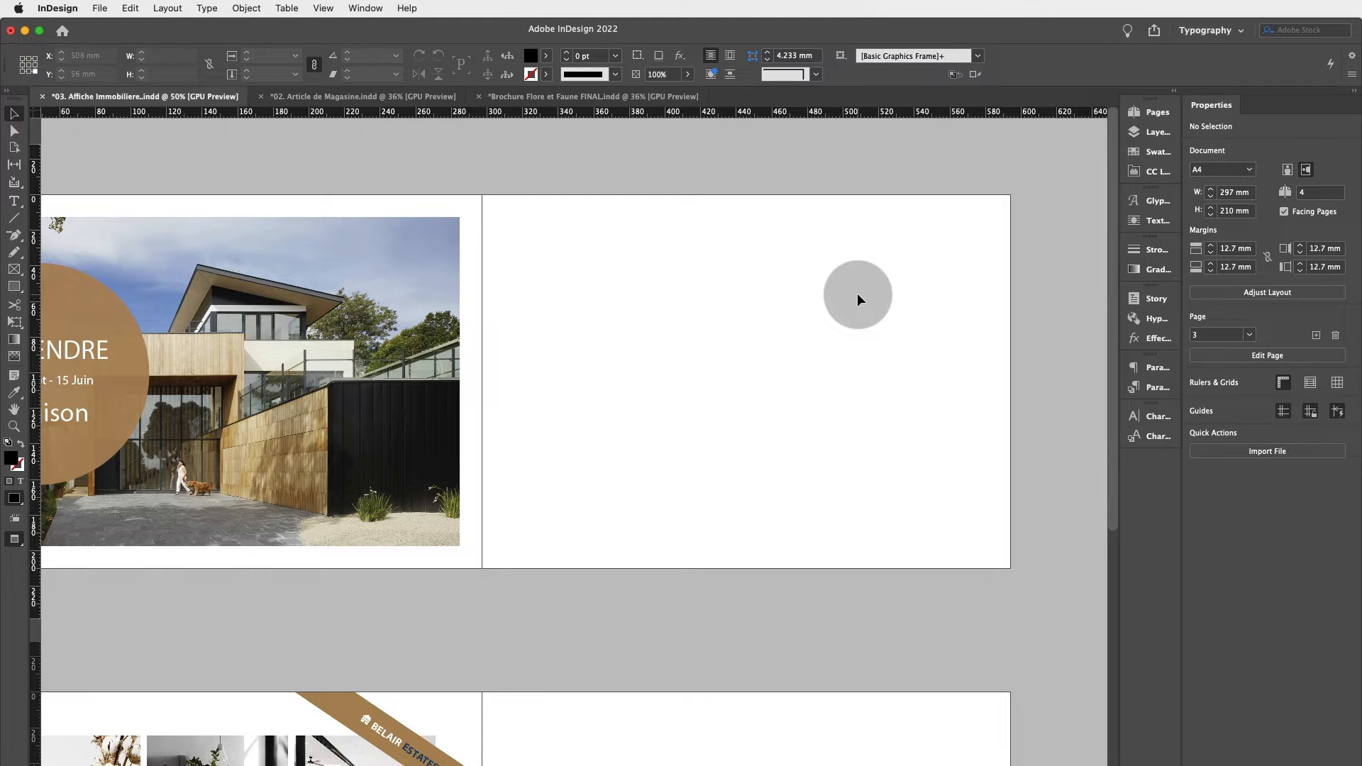
left_click(14, 269)
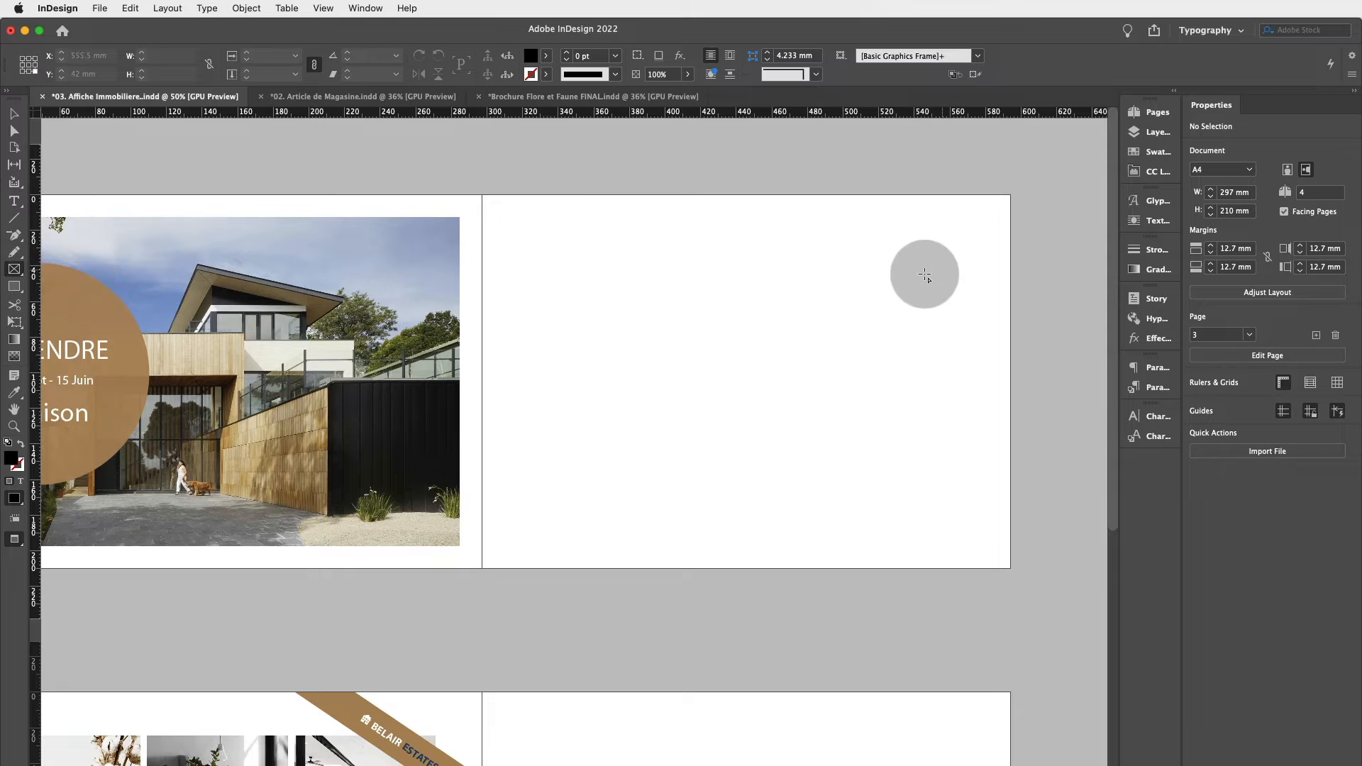
left_click_drag(860, 263, 1000, 343)
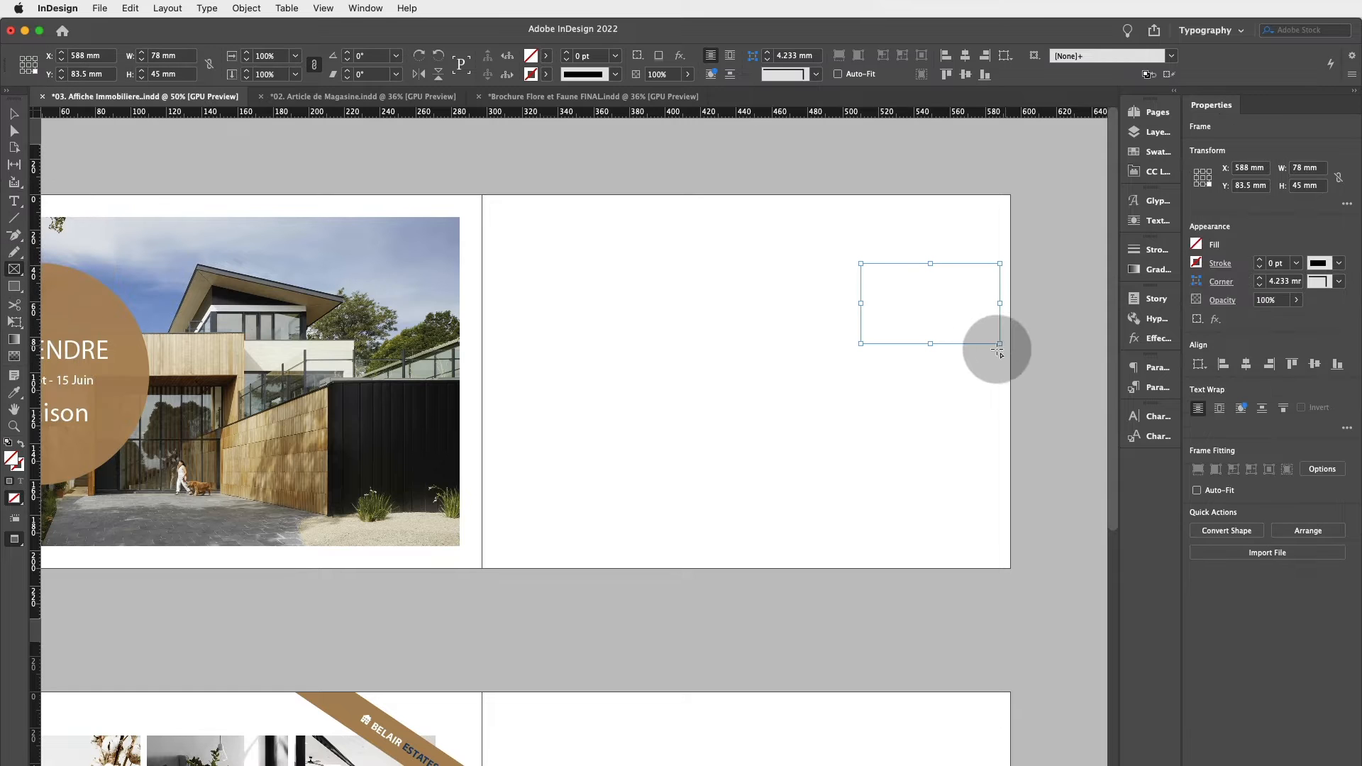
Try to drag the first frame across the page, then undo twice.
left_click(13, 114)
left_click(623, 492)
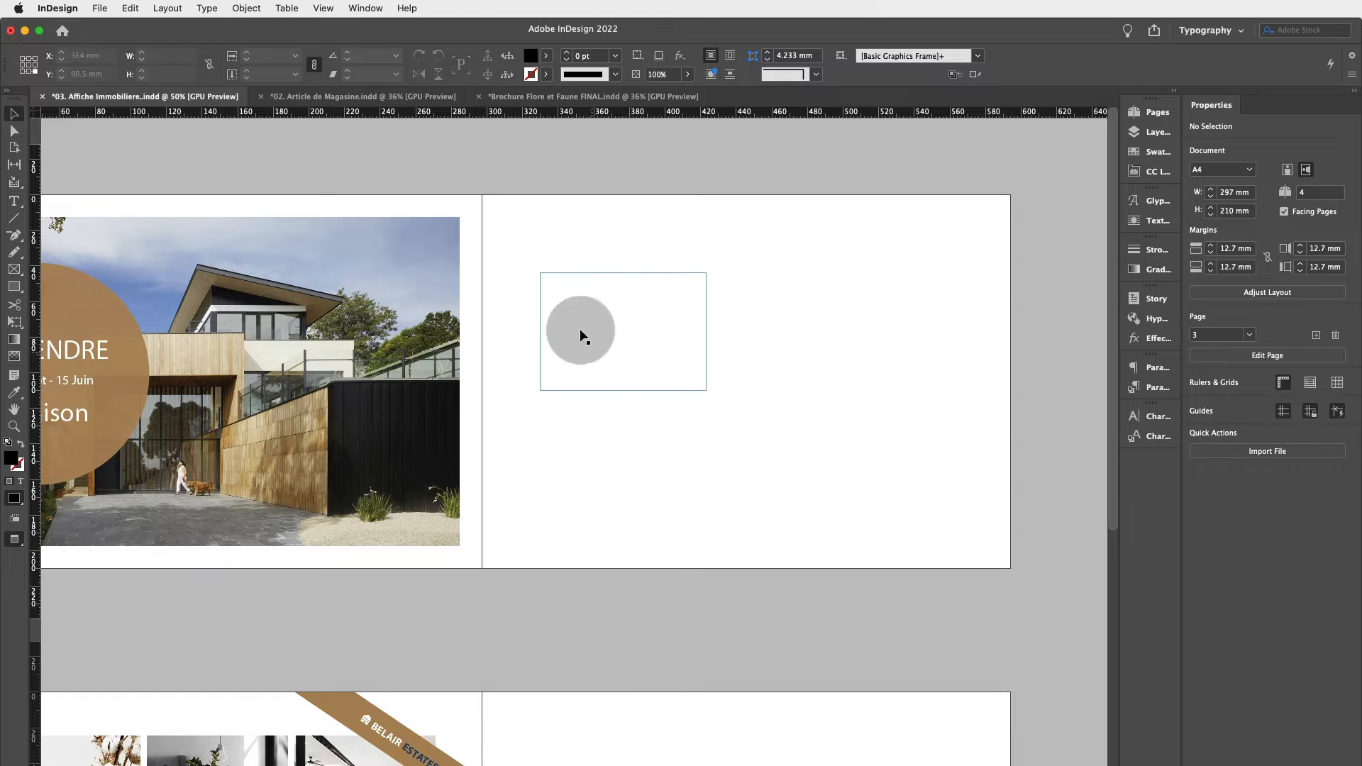
left_click_drag(650, 332, 912, 283)
key("super+z")
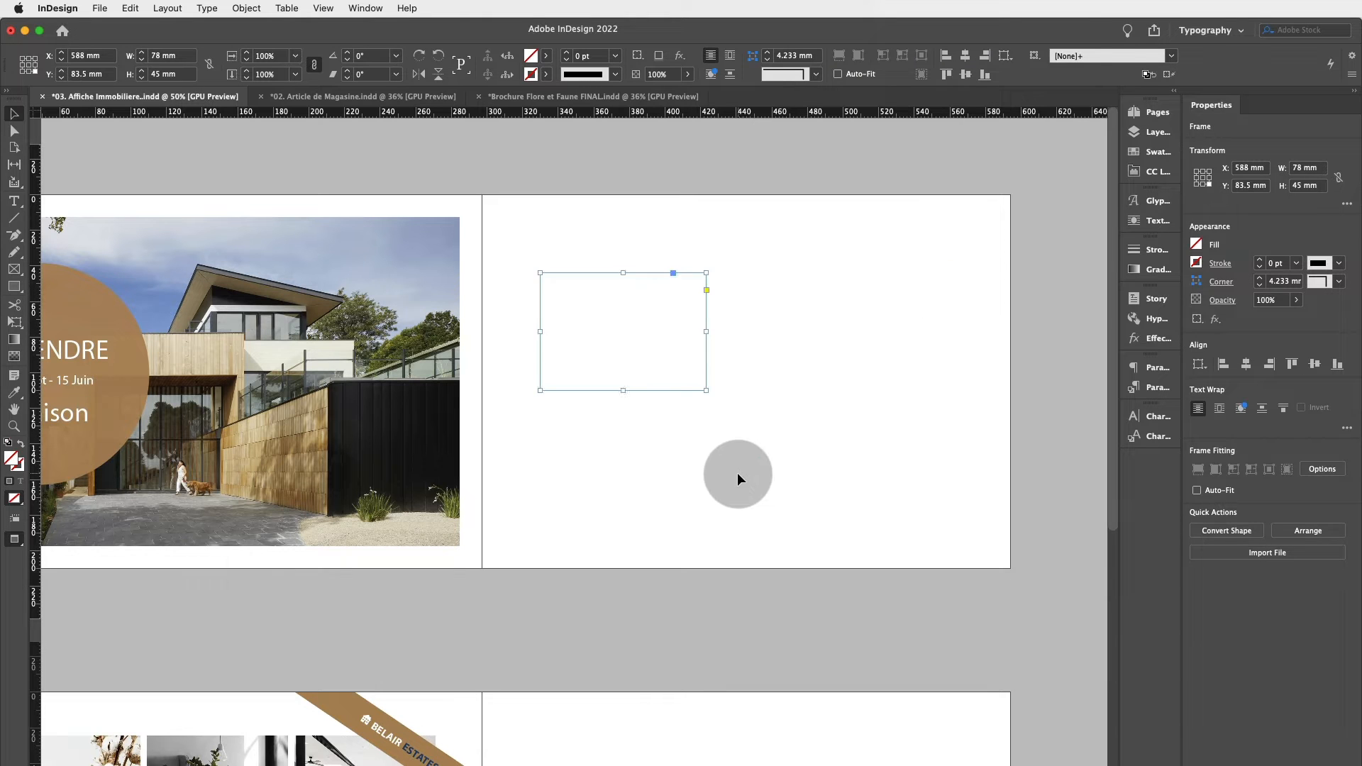
key("super+z")
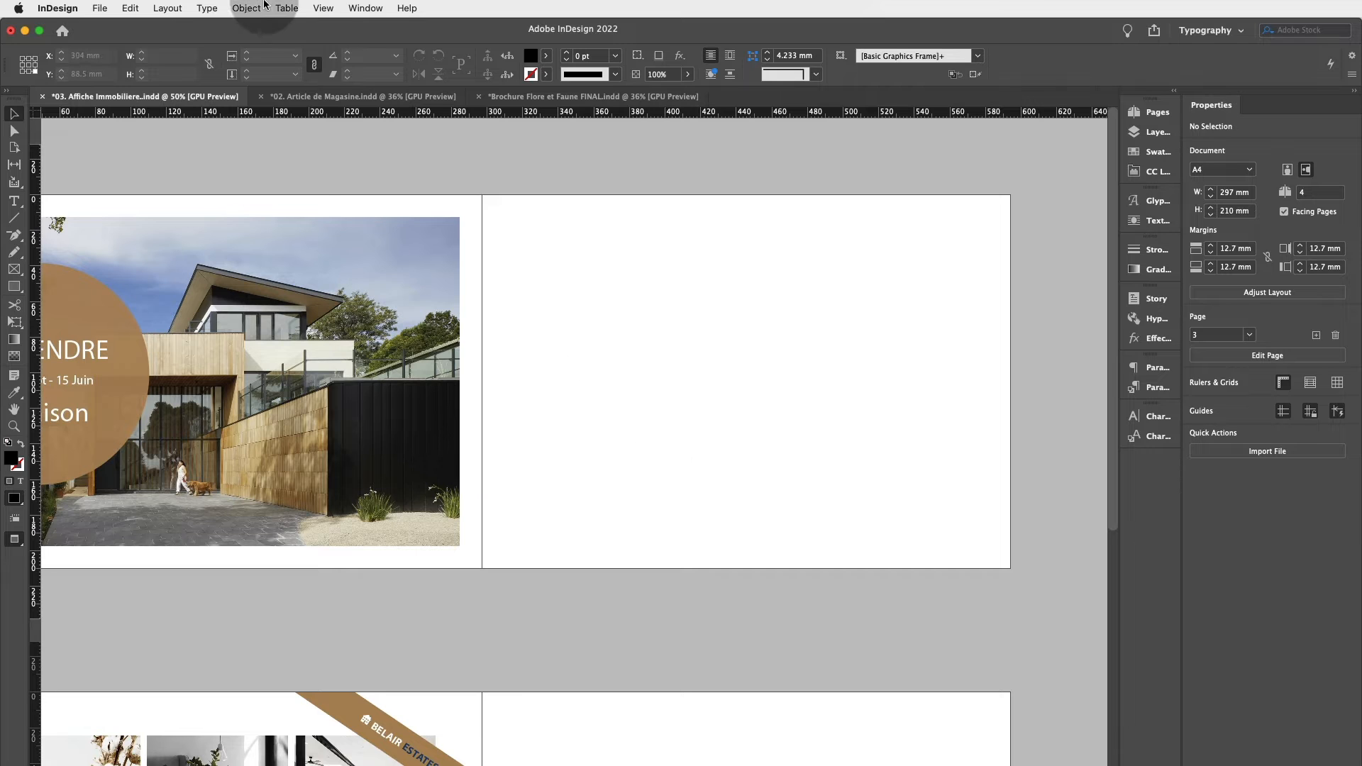
Switch the screen mode to Normal.
left_click(317, 10)
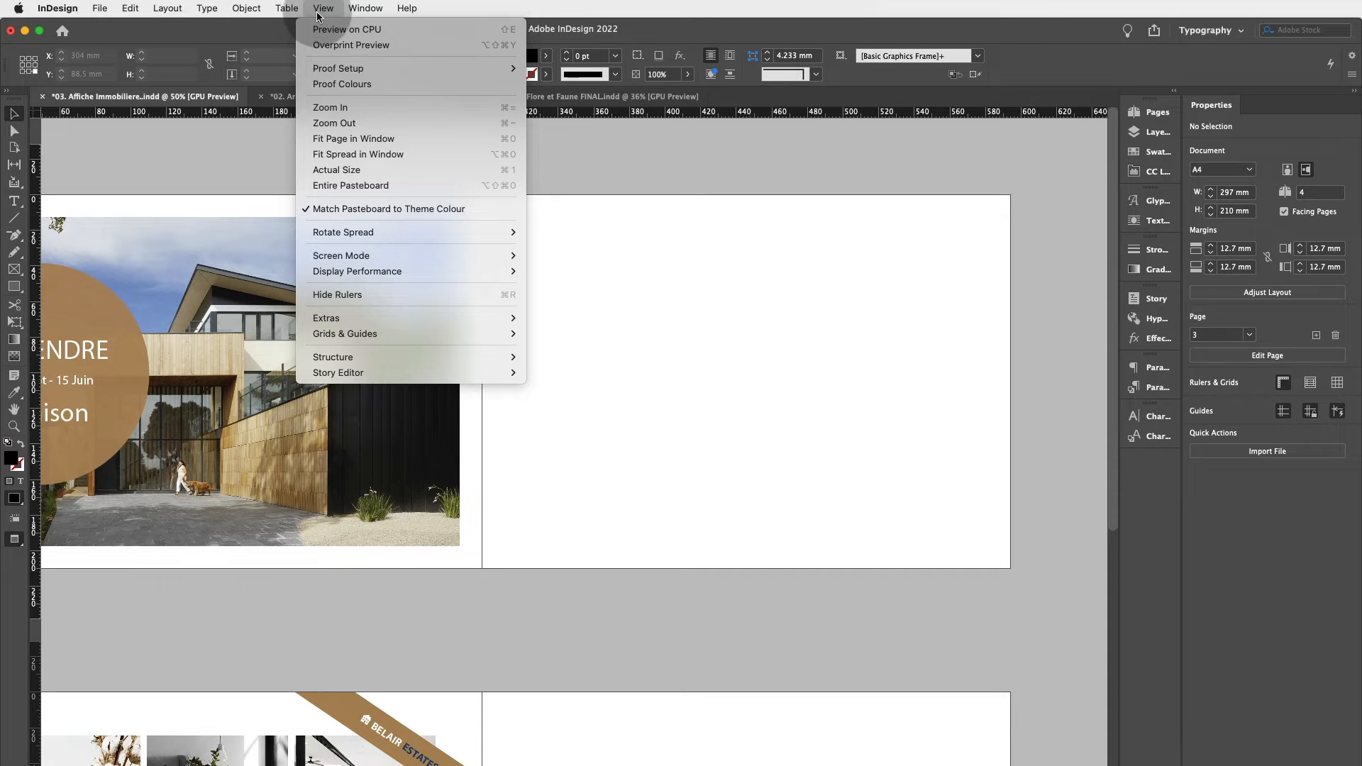
mouse_move(382, 255)
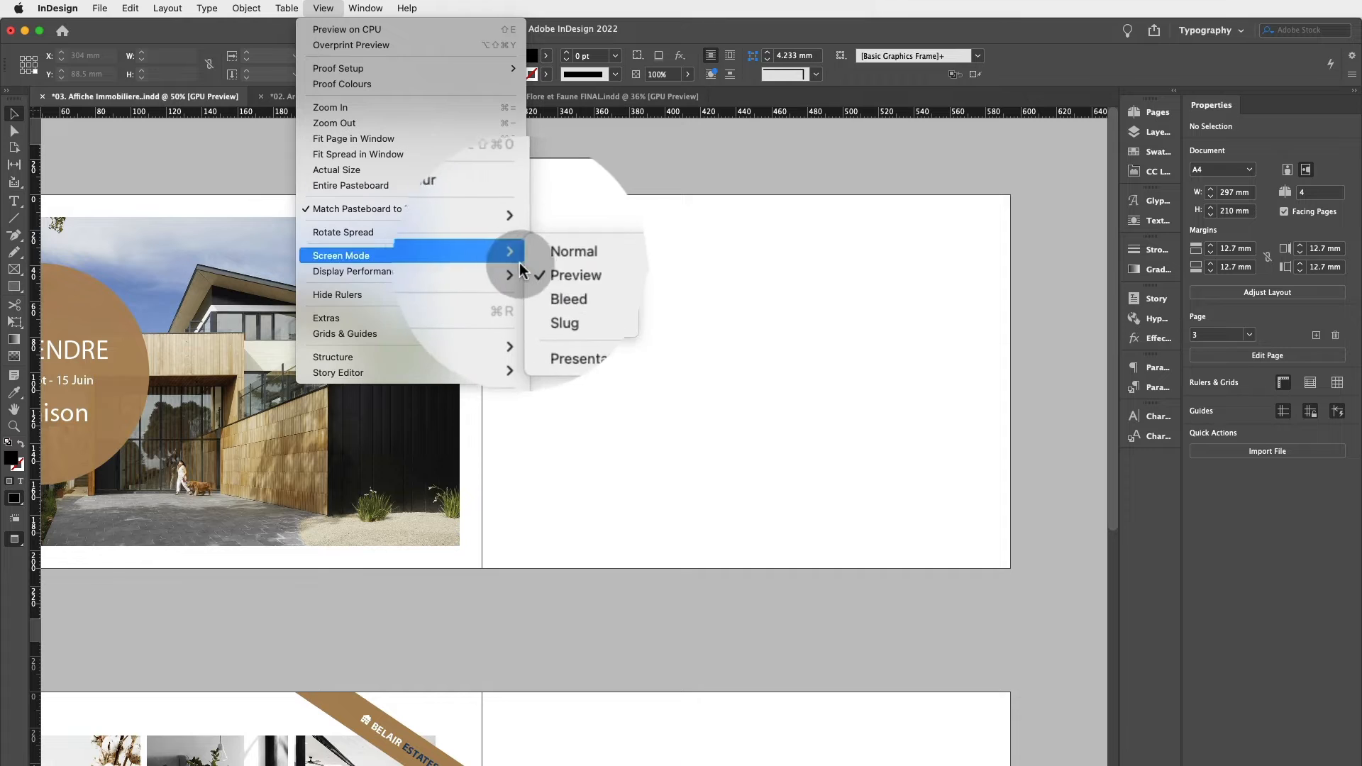
left_click(565, 258)
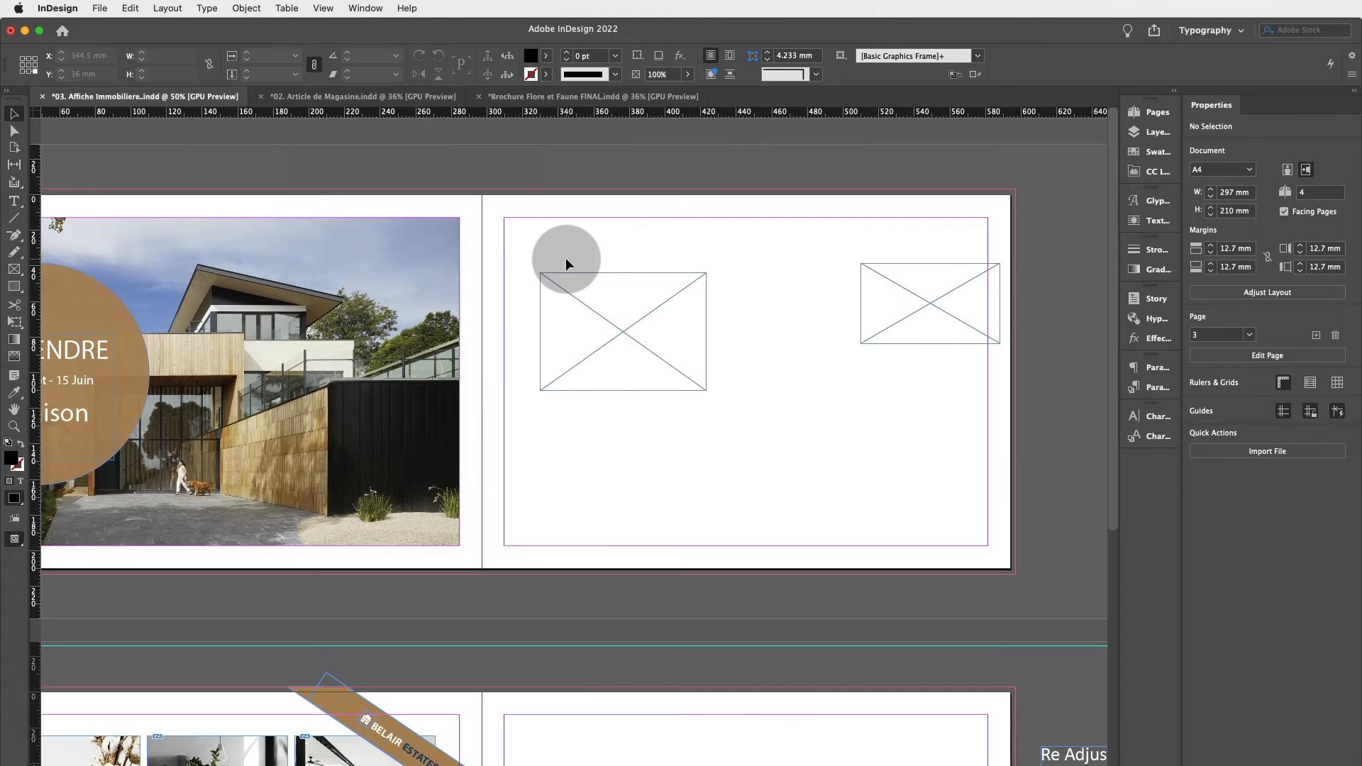
Reposition the two empty rectangle frames near the top of the right-hand page.
left_click_drag(645, 294, 582, 263)
left_click_drag(553, 306, 599, 310)
mouse_move(896, 288)
left_mouse_down()
mouse_move(794, 299)
mouse_move(890, 276)
left_mouse_up()
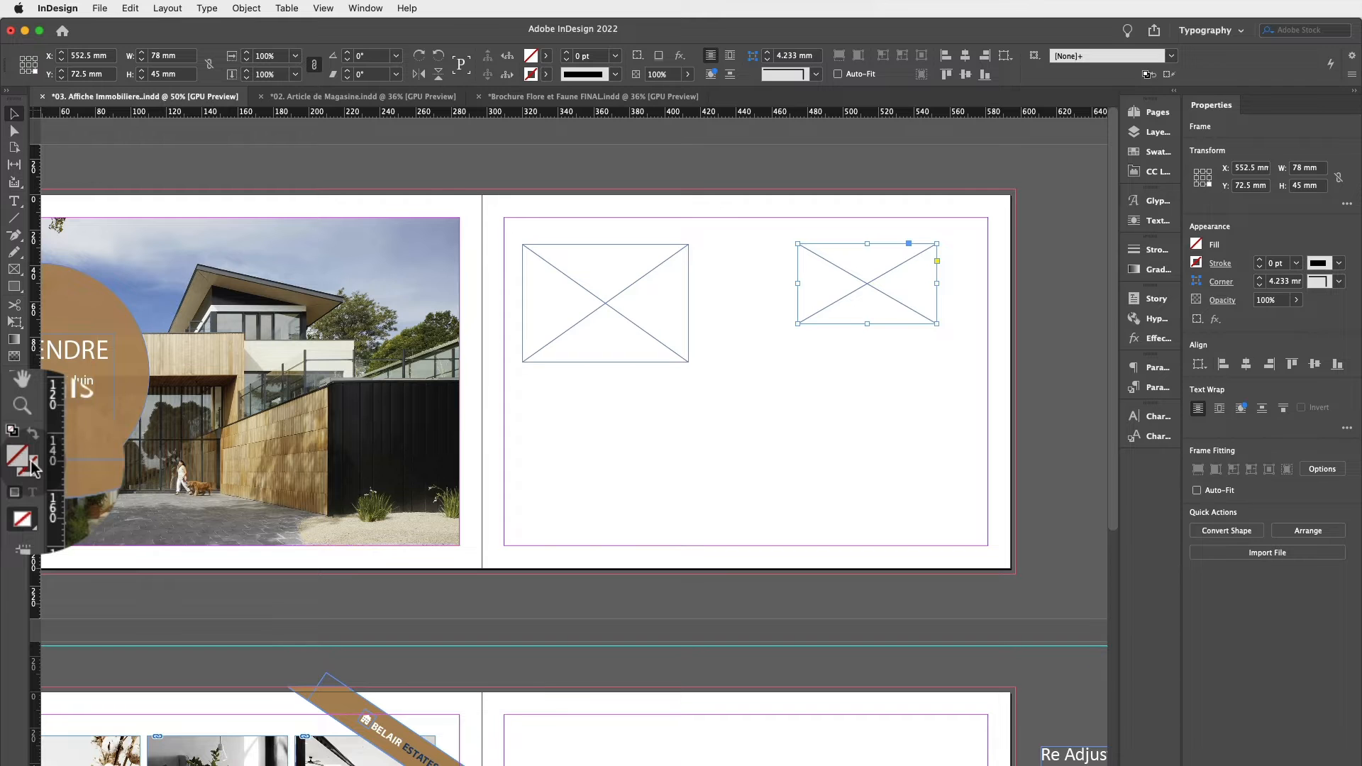
scroll(780, 368, "left", 3)
left_click(894, 417)
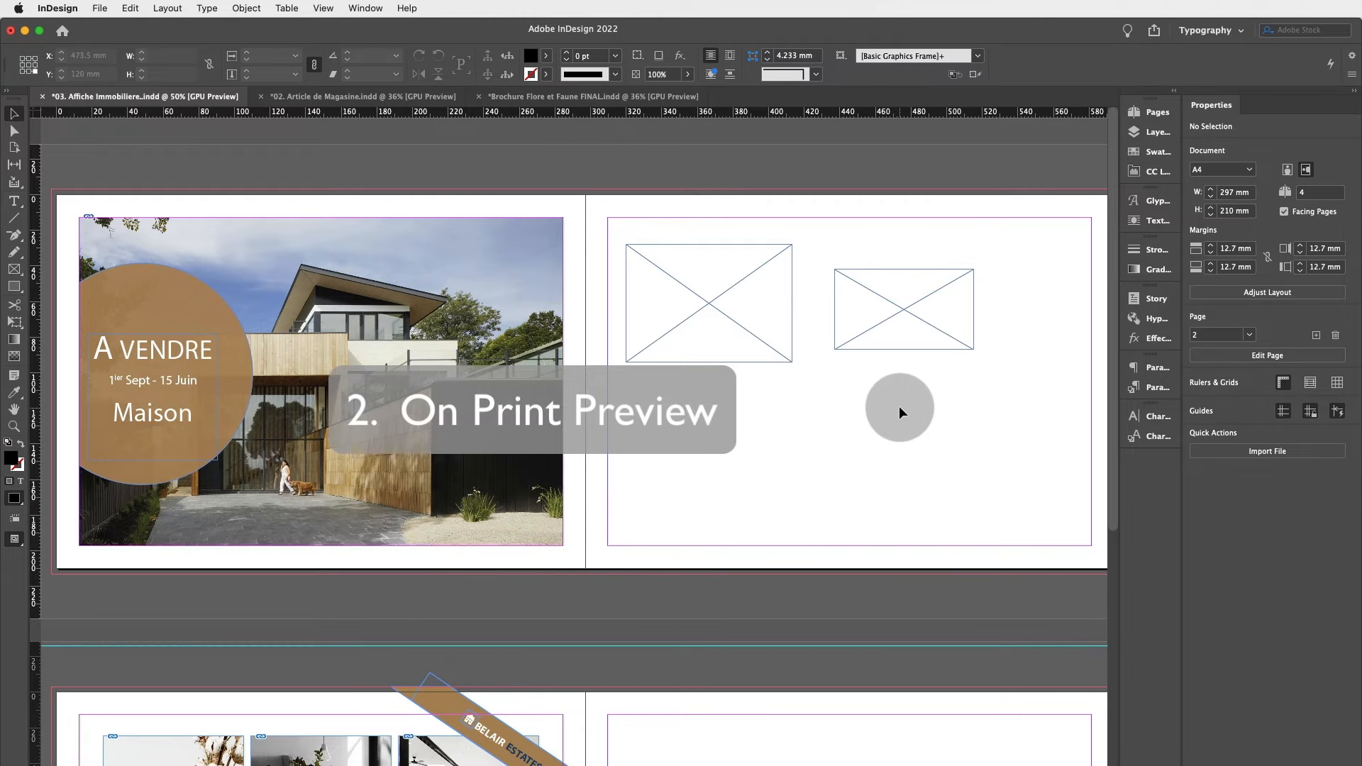
left_click(921, 305)
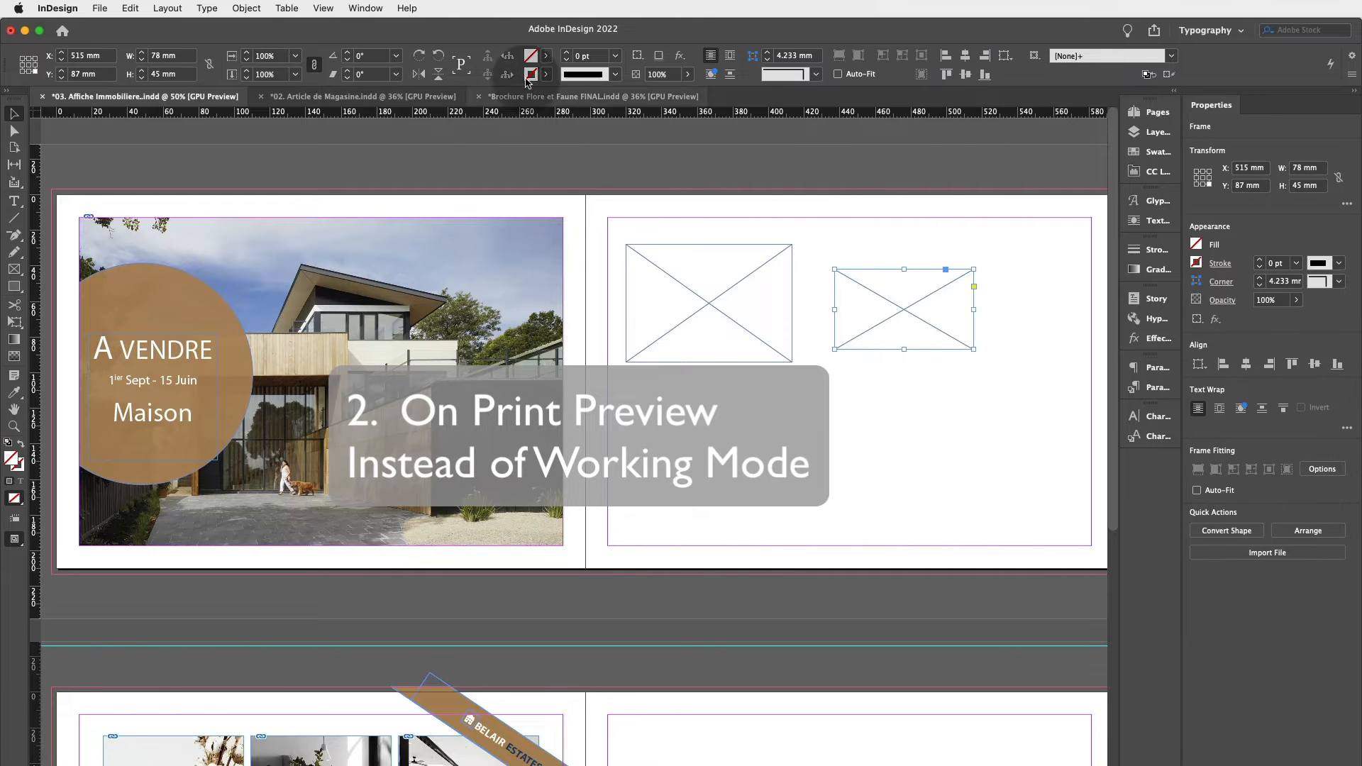
left_click(411, 128)
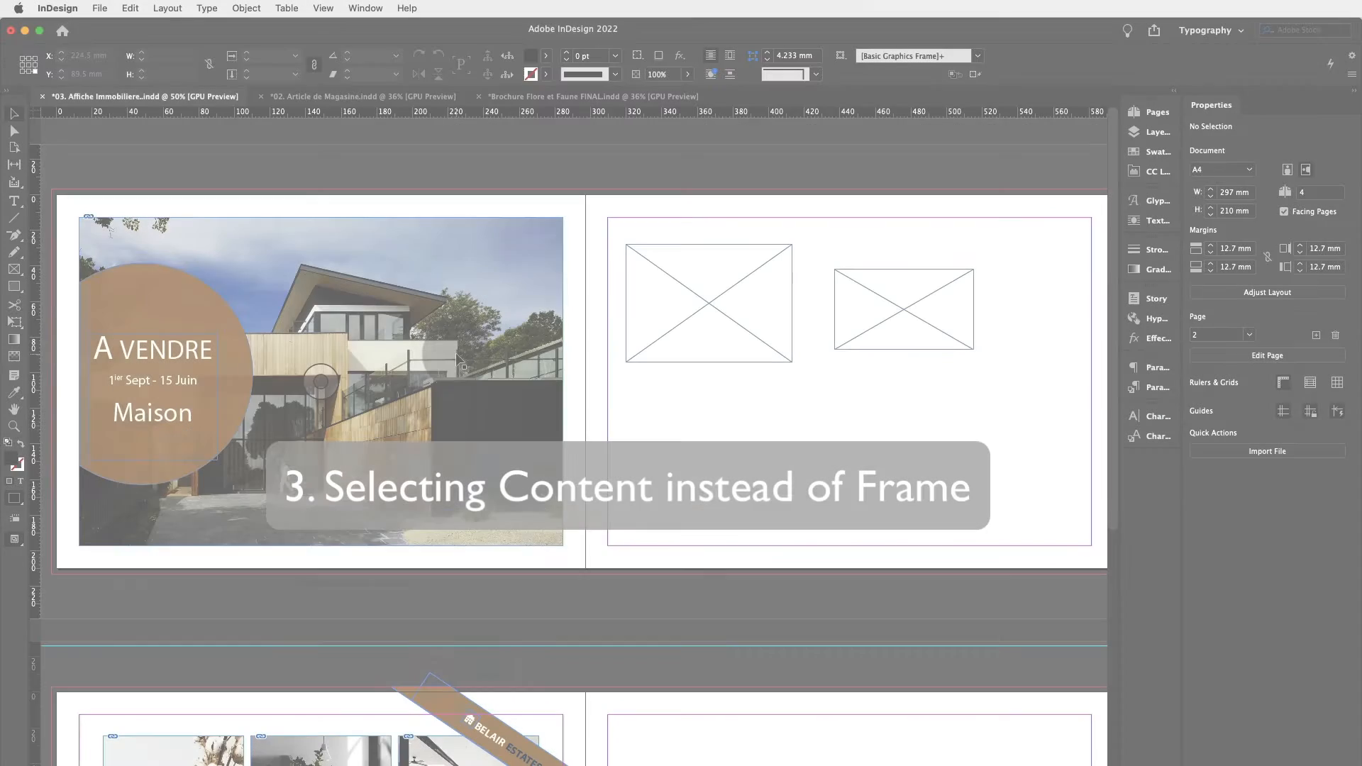
Drag the living-room photo's image out of its frame onto the right-hand page of the lower spread.
scroll(455, 352, "down", 5)
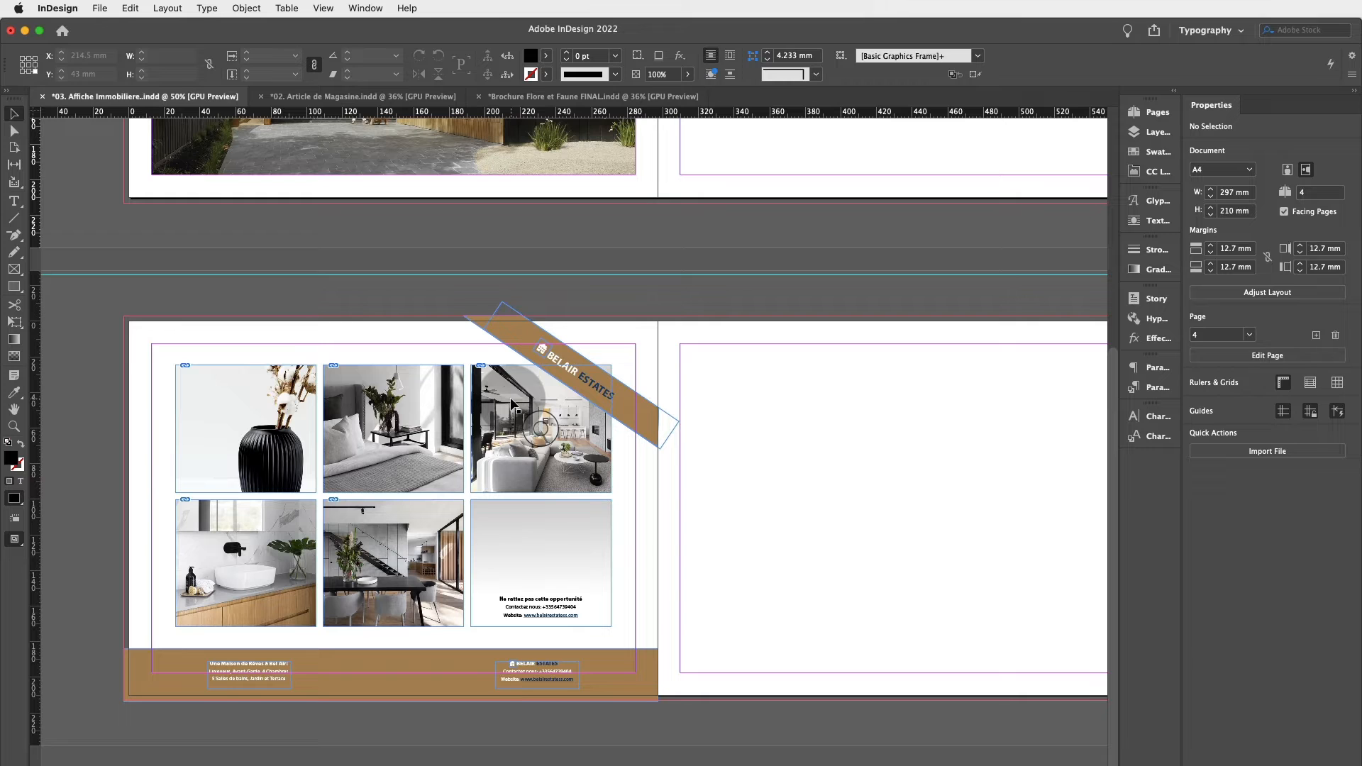
left_click_drag(516, 405, 461, 401)
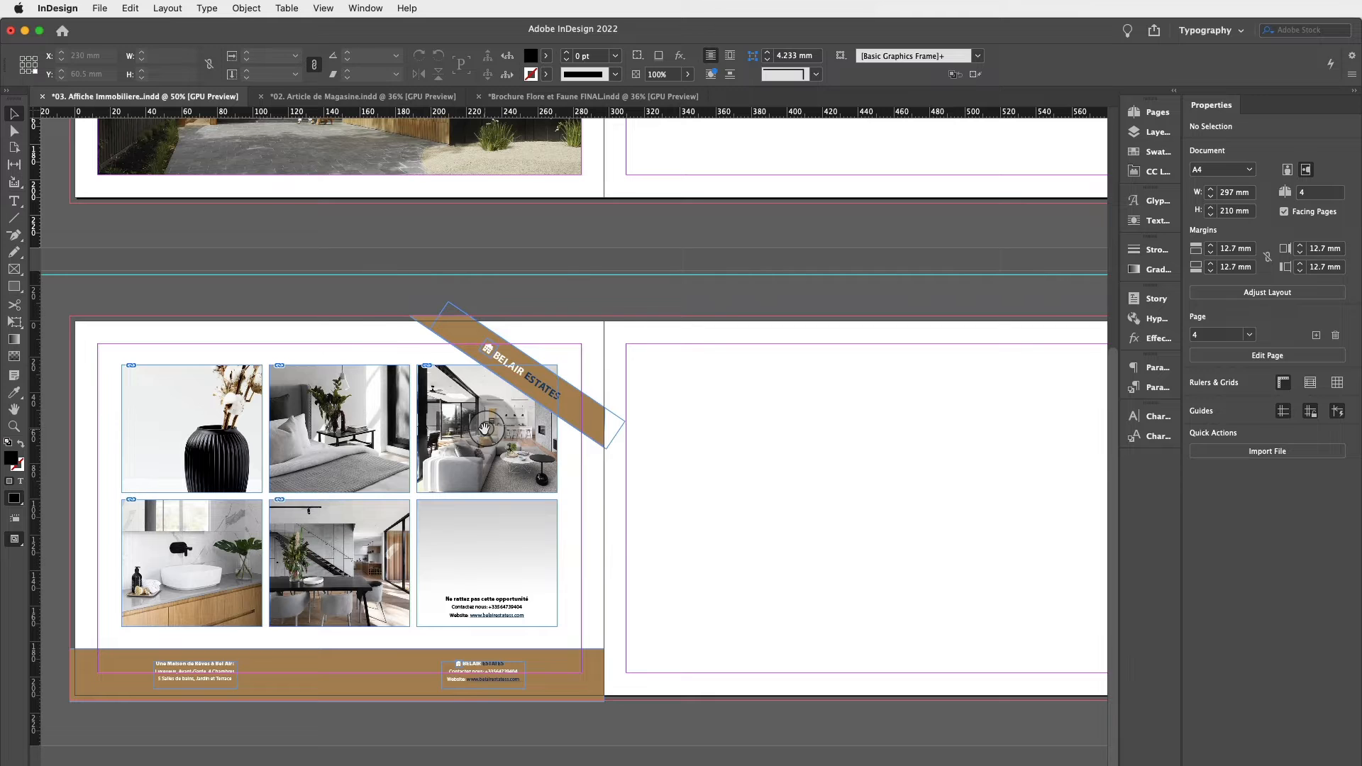
left_click_drag(485, 429, 594, 440)
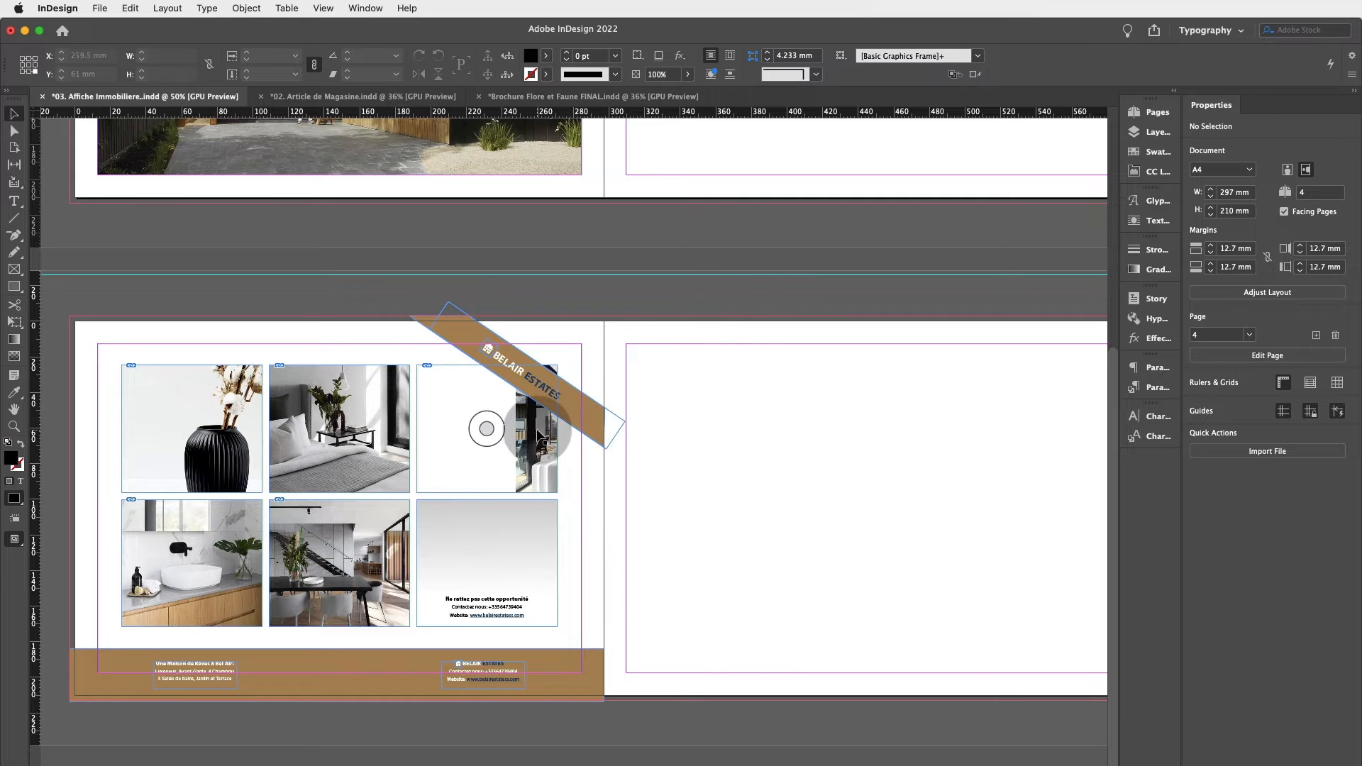
left_click(487, 428)
left_click(486, 429)
left_click_drag(488, 425, 664, 428)
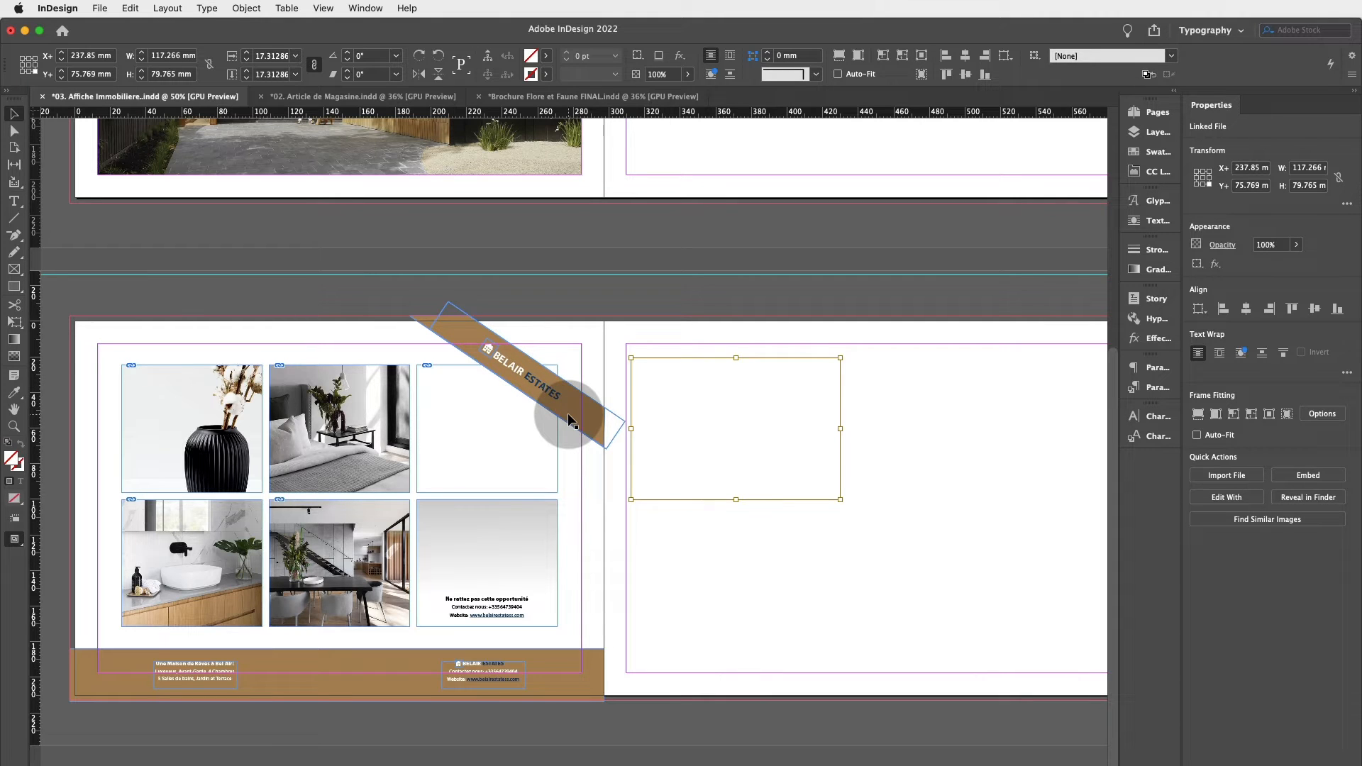
Drag the dining-room photo's image and then its frame toward the right.
left_click(344, 590)
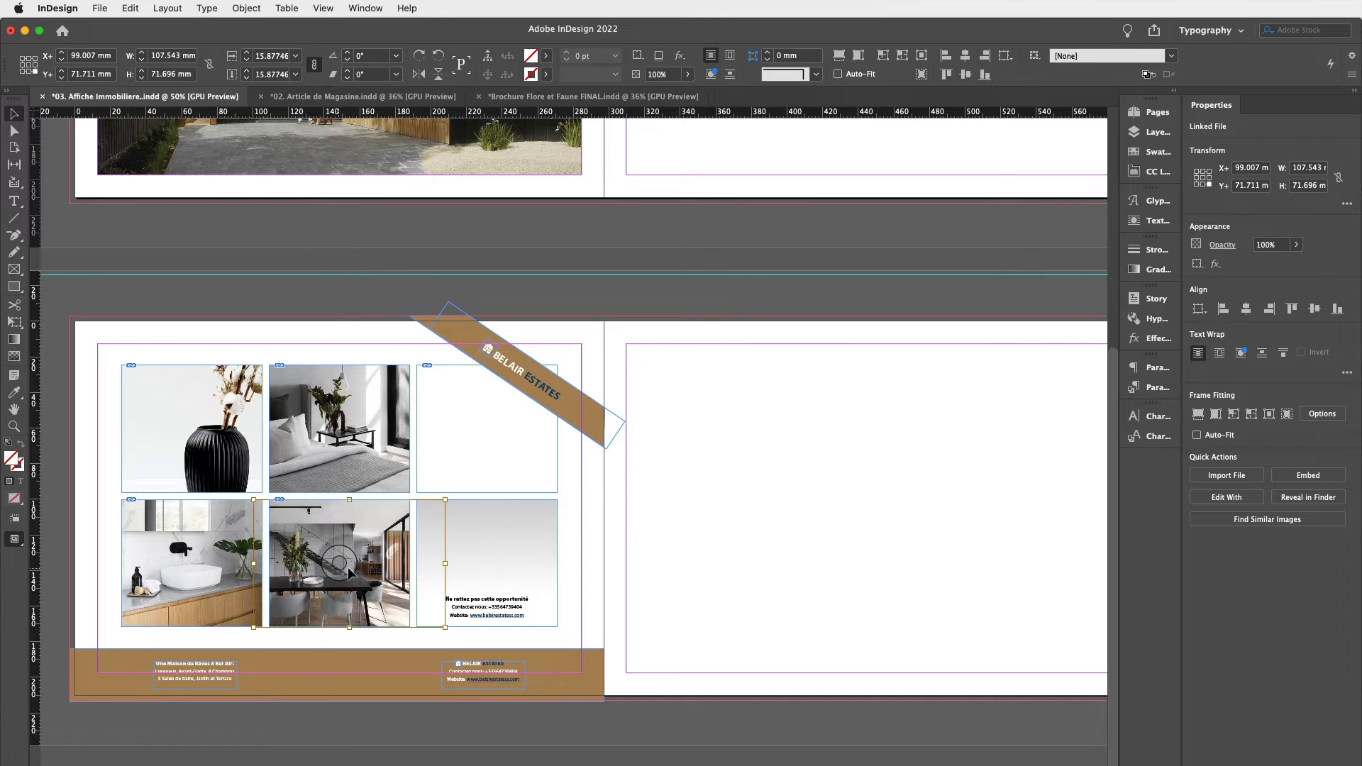
left_click_drag(344, 591, 547, 596)
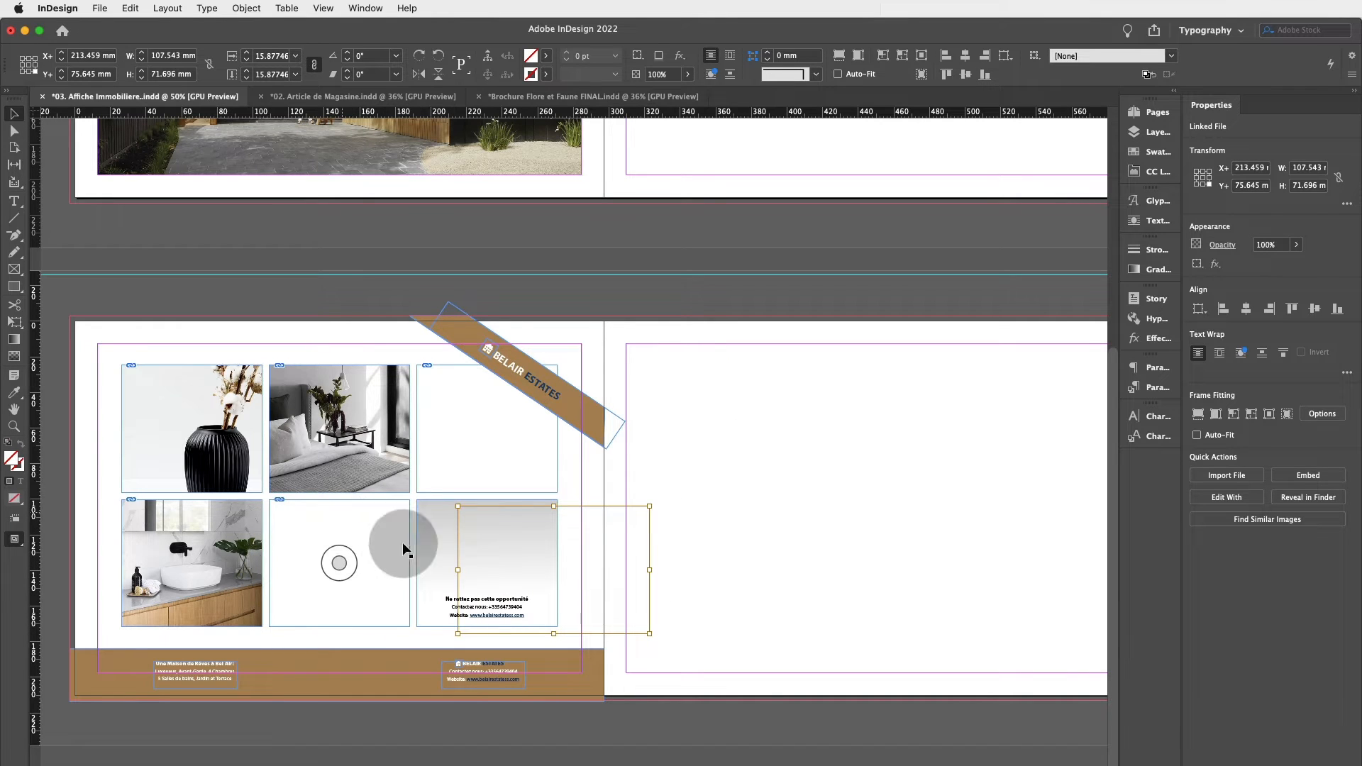
left_click_drag(401, 546, 474, 528)
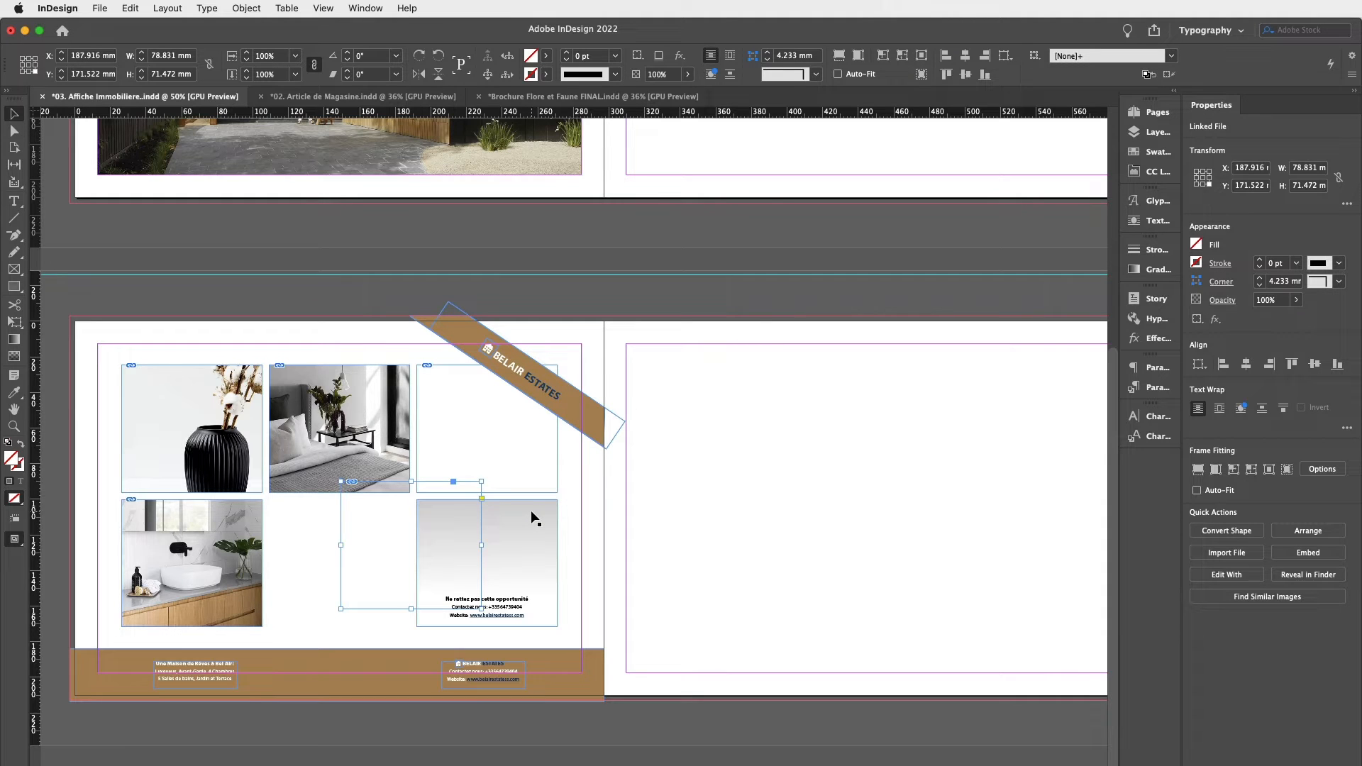
Undo the last five photo moves.
key("super+z")
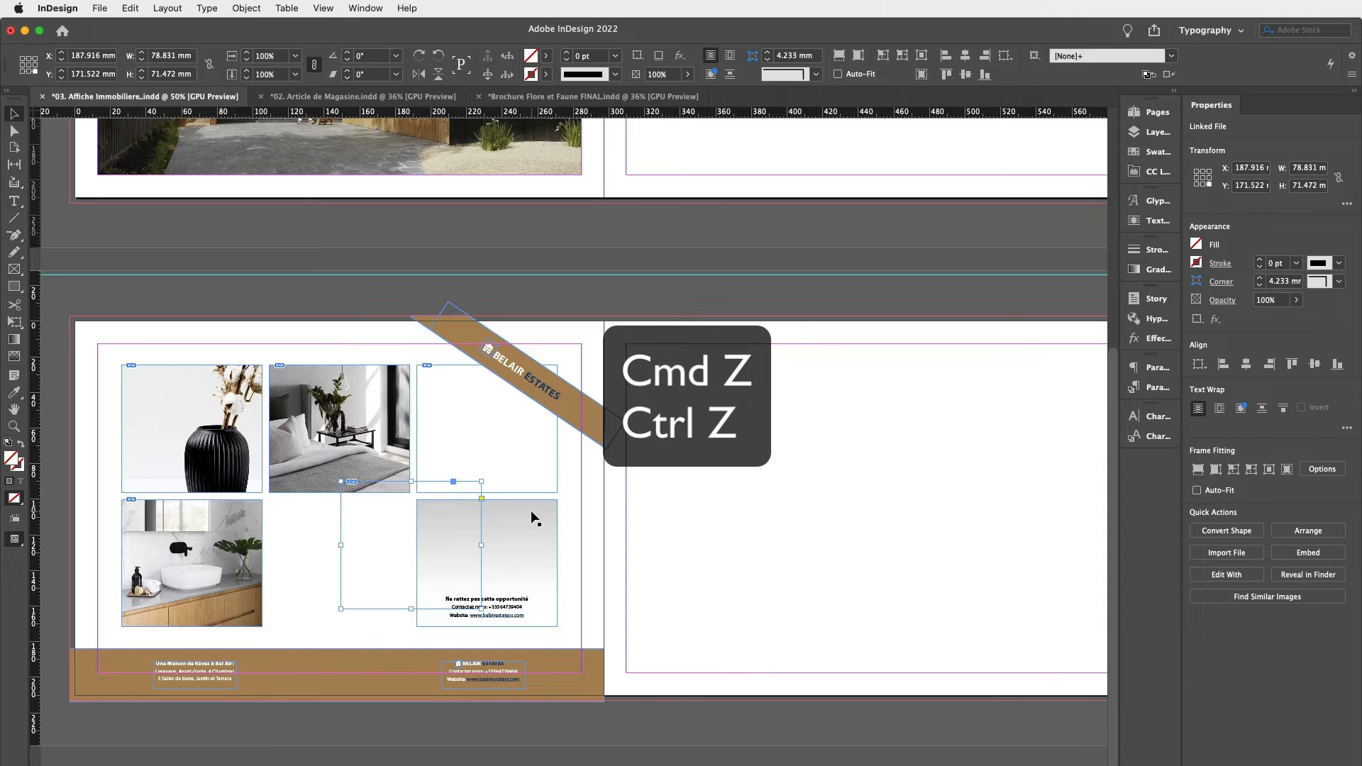
key("super+z")
key("super+z")
key("super+z")
key("super+z")
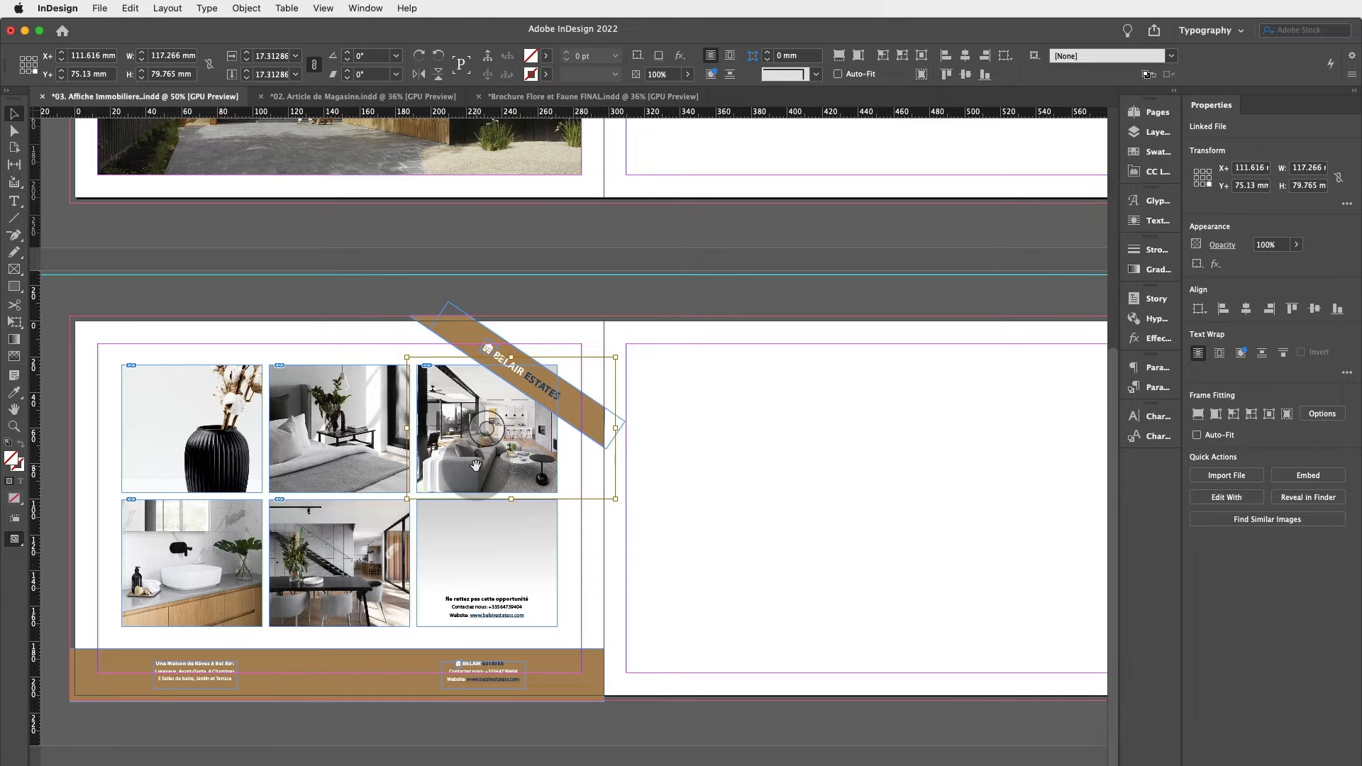
Fill the living-room photo's frame proportionally with its image.
key("alt+shift+super+c")
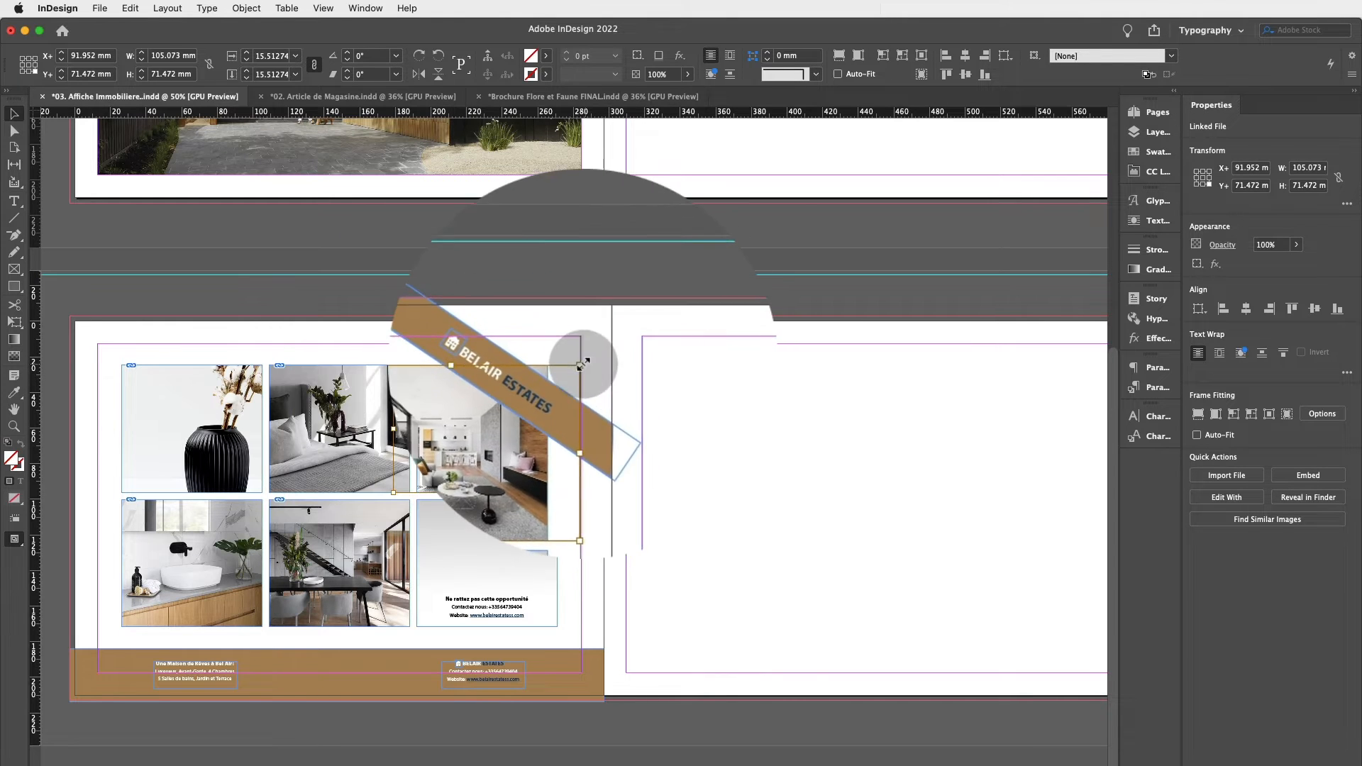
left_click(701, 393)
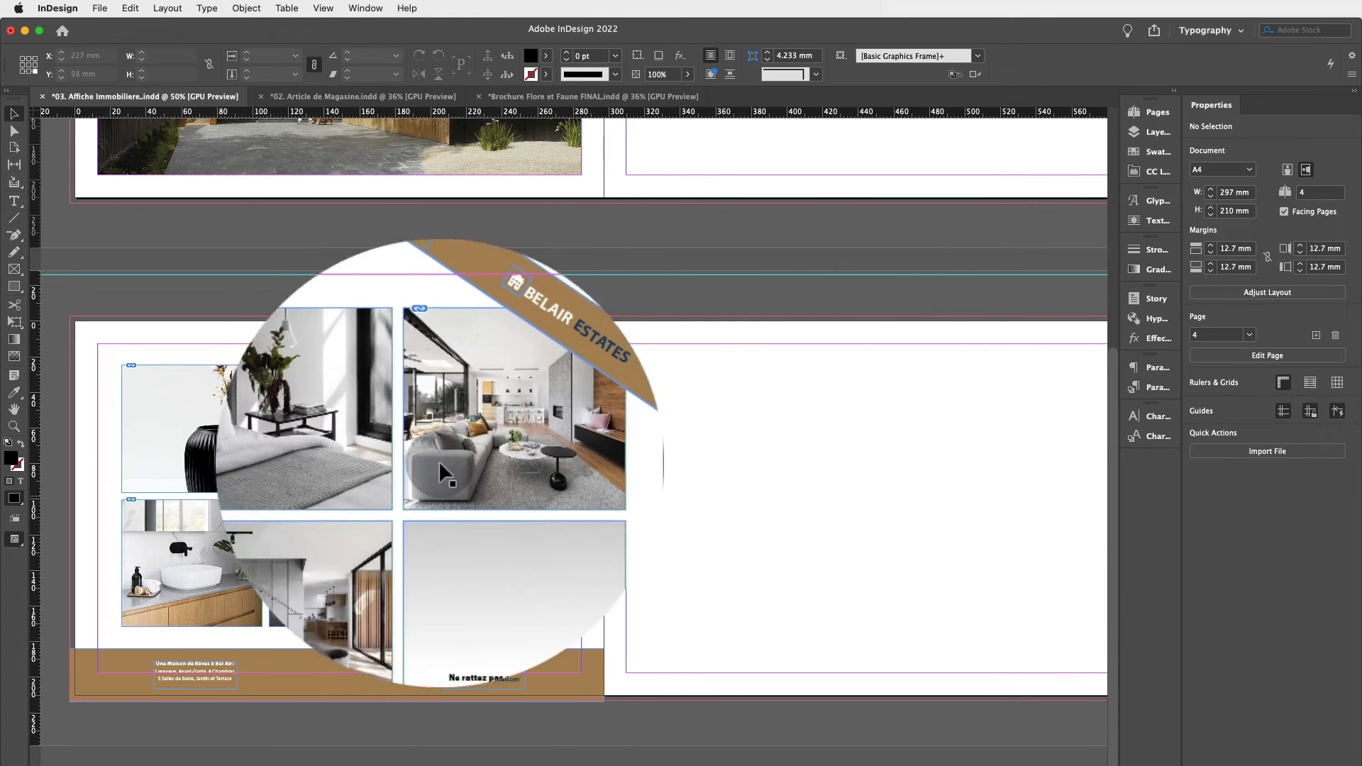
Move the living-room and dining-room photo frames onto the right-hand page, stacked one above the other.
left_click(434, 399)
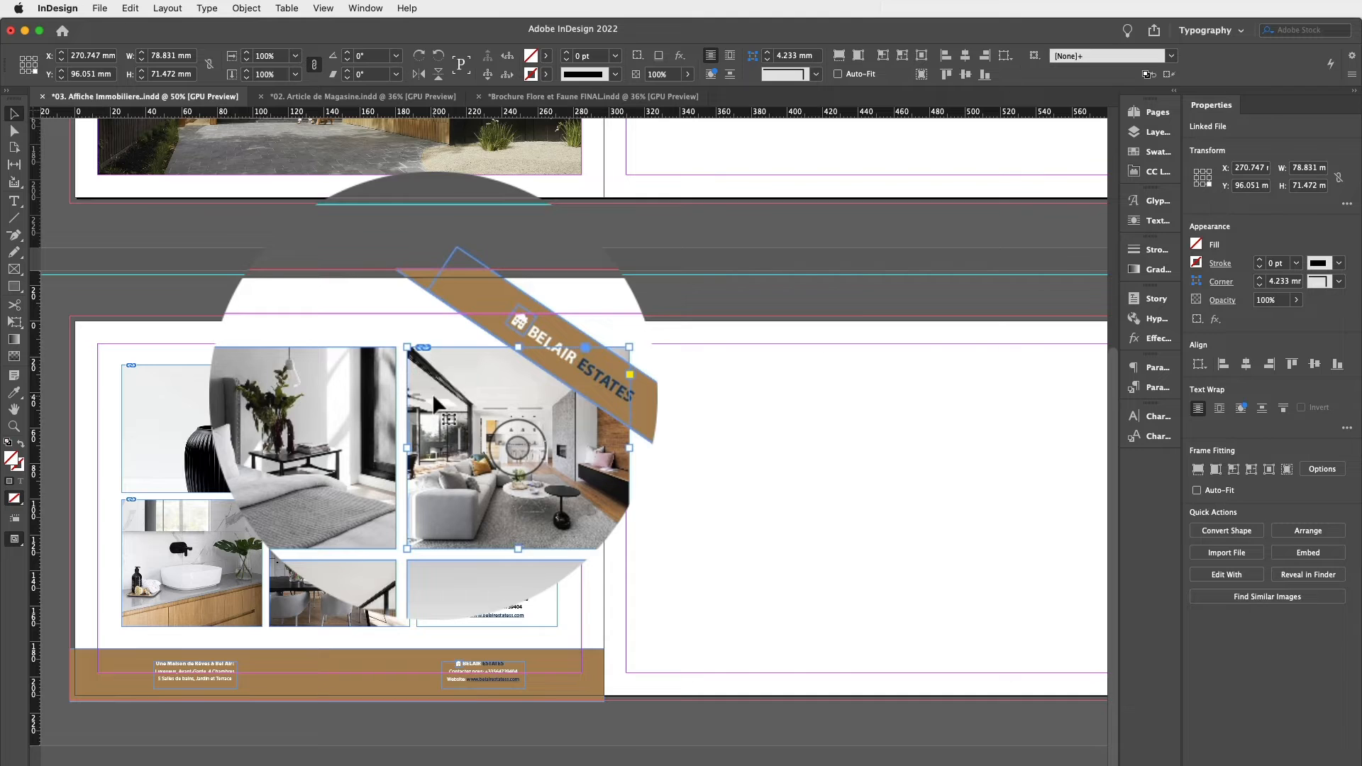
left_click_drag(432, 393, 745, 420)
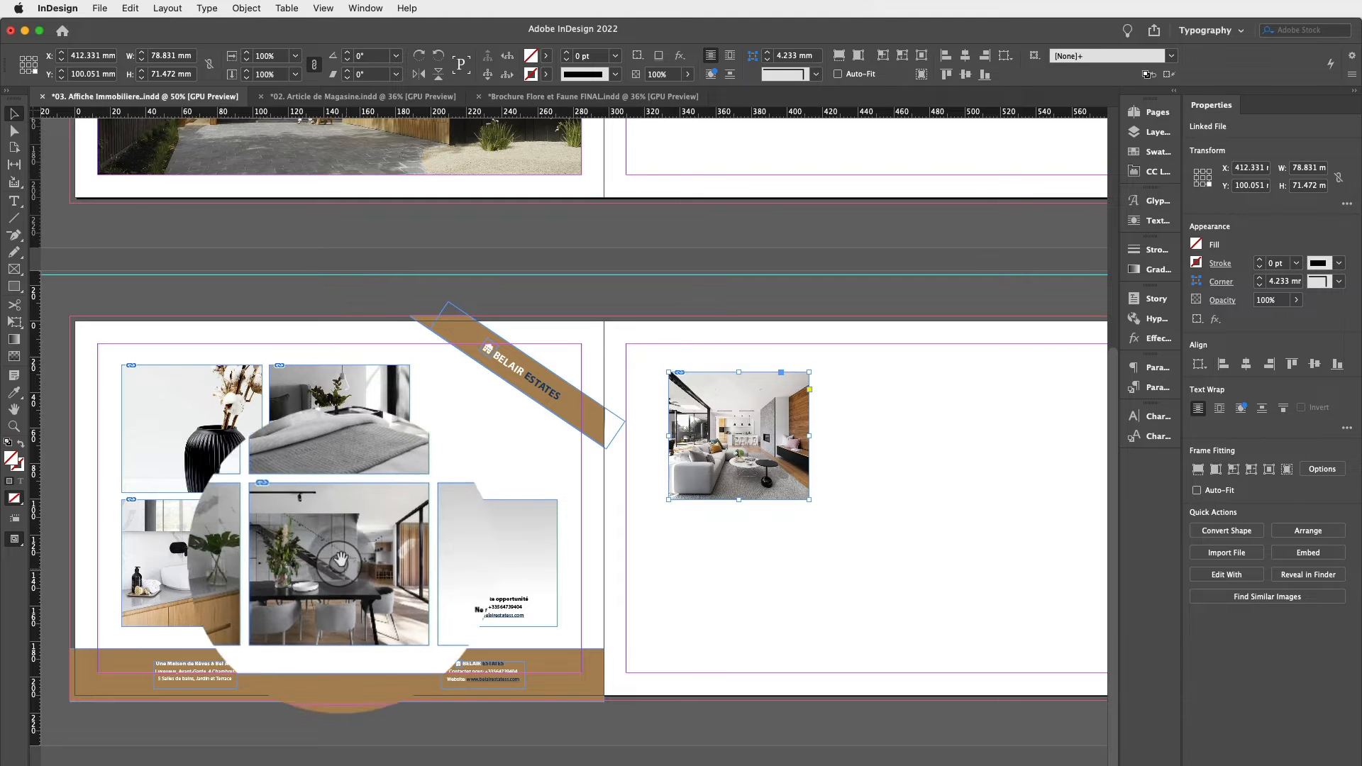
left_click(378, 529)
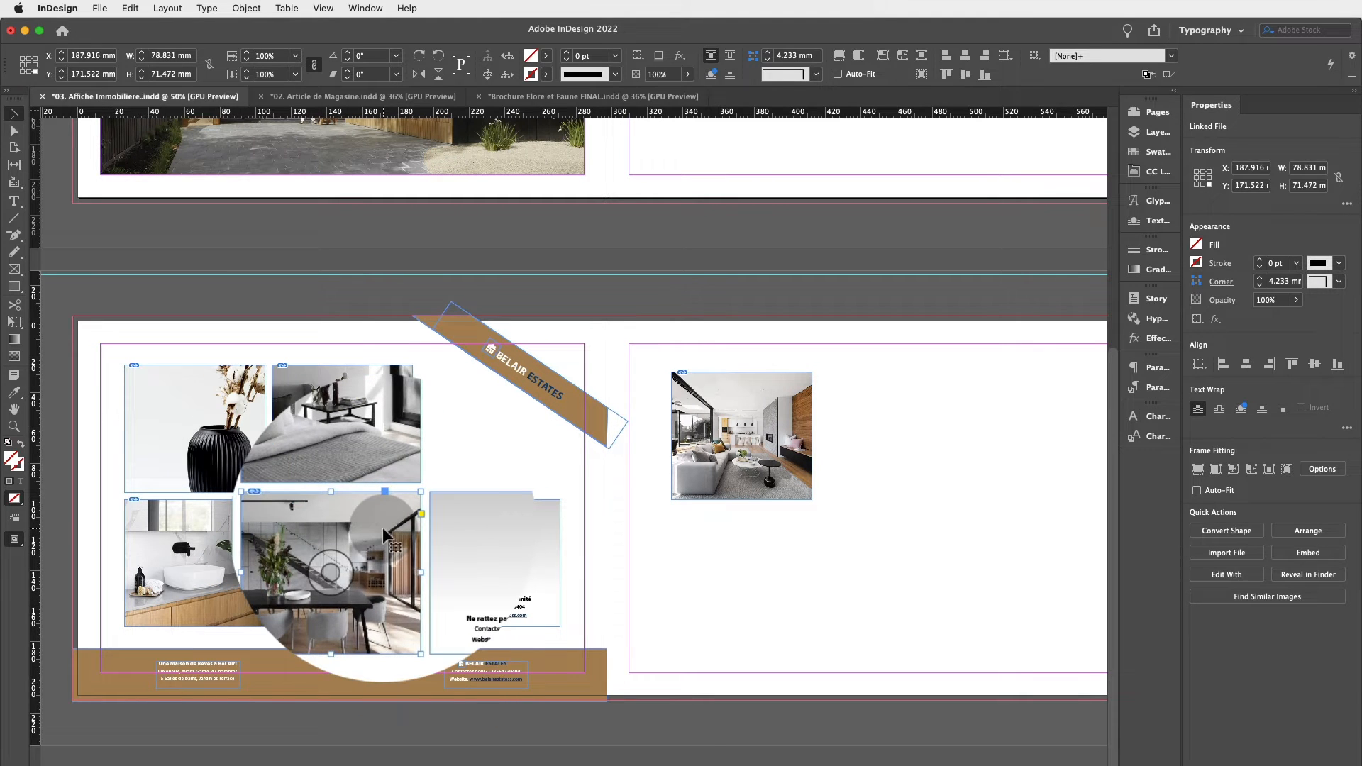
left_click_drag(374, 528, 769, 539)
left_click(849, 410)
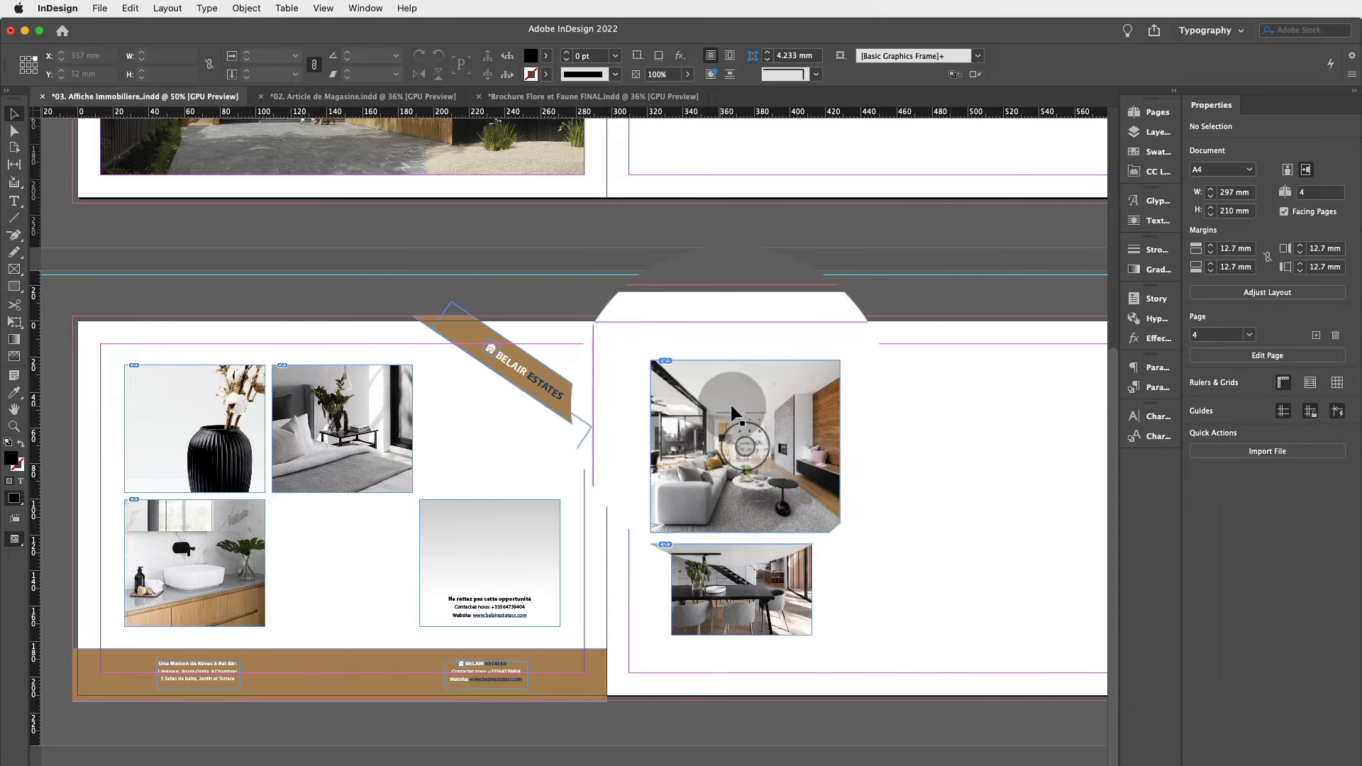
Nudge the living-room image slightly to the right inside its frame.
left_click(738, 425)
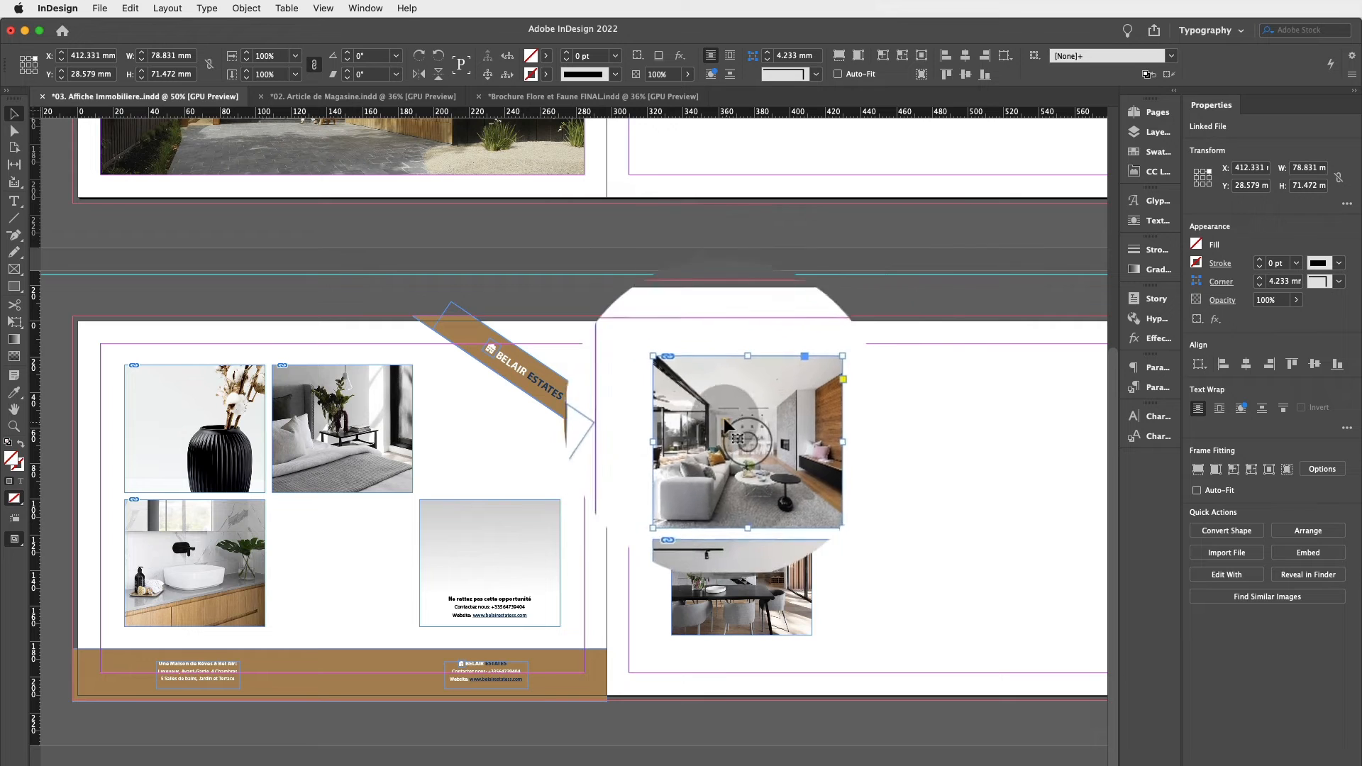
double_click(778, 400)
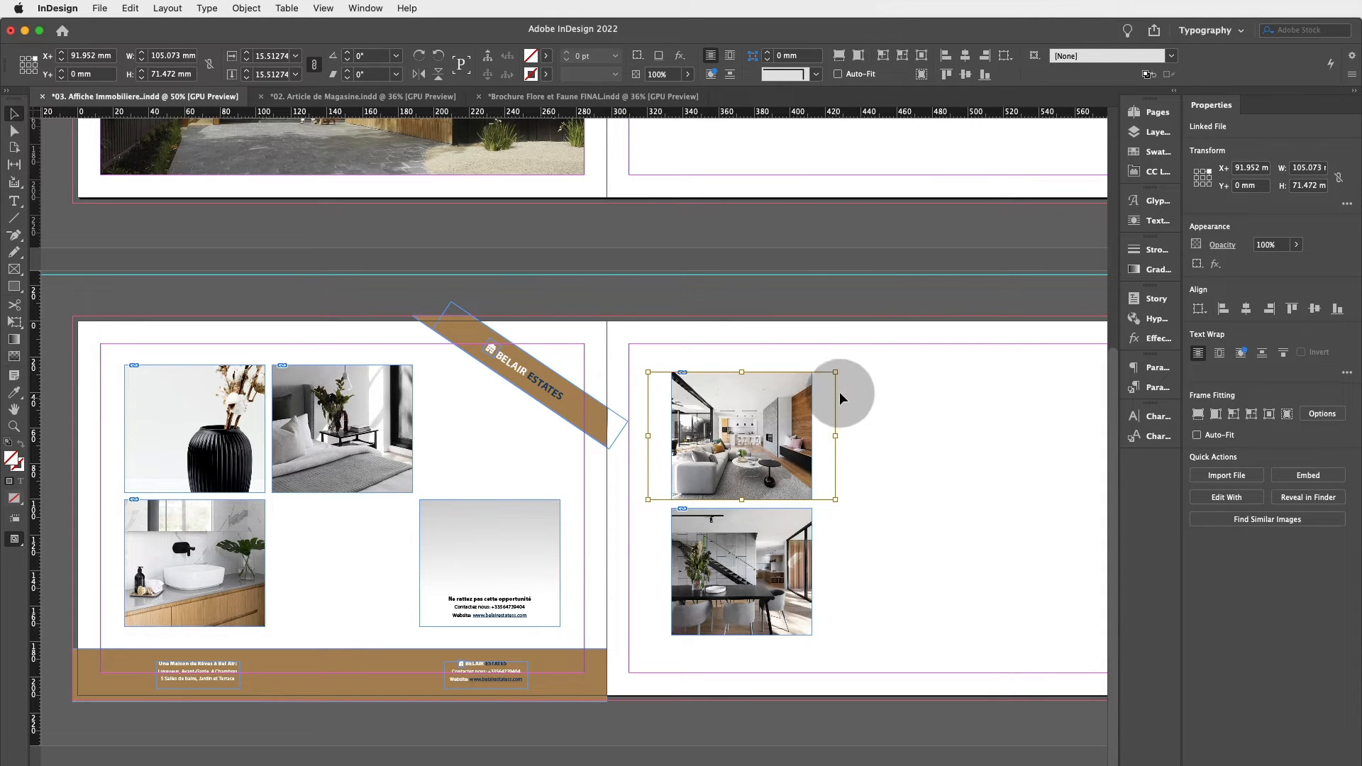
left_click_drag(753, 396, 804, 403)
left_click(950, 407)
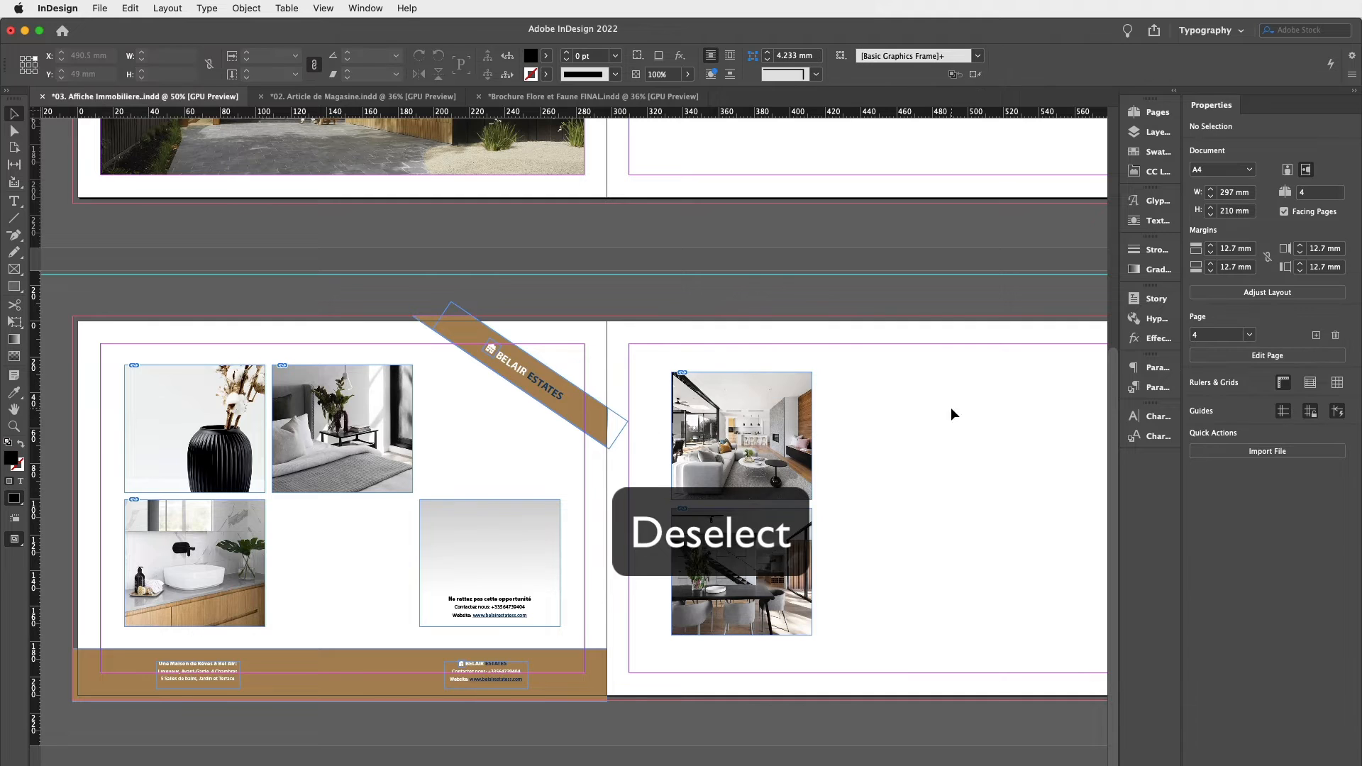
Drag the living-room image out of its frame onto the left page and undo the move.
left_click(753, 418)
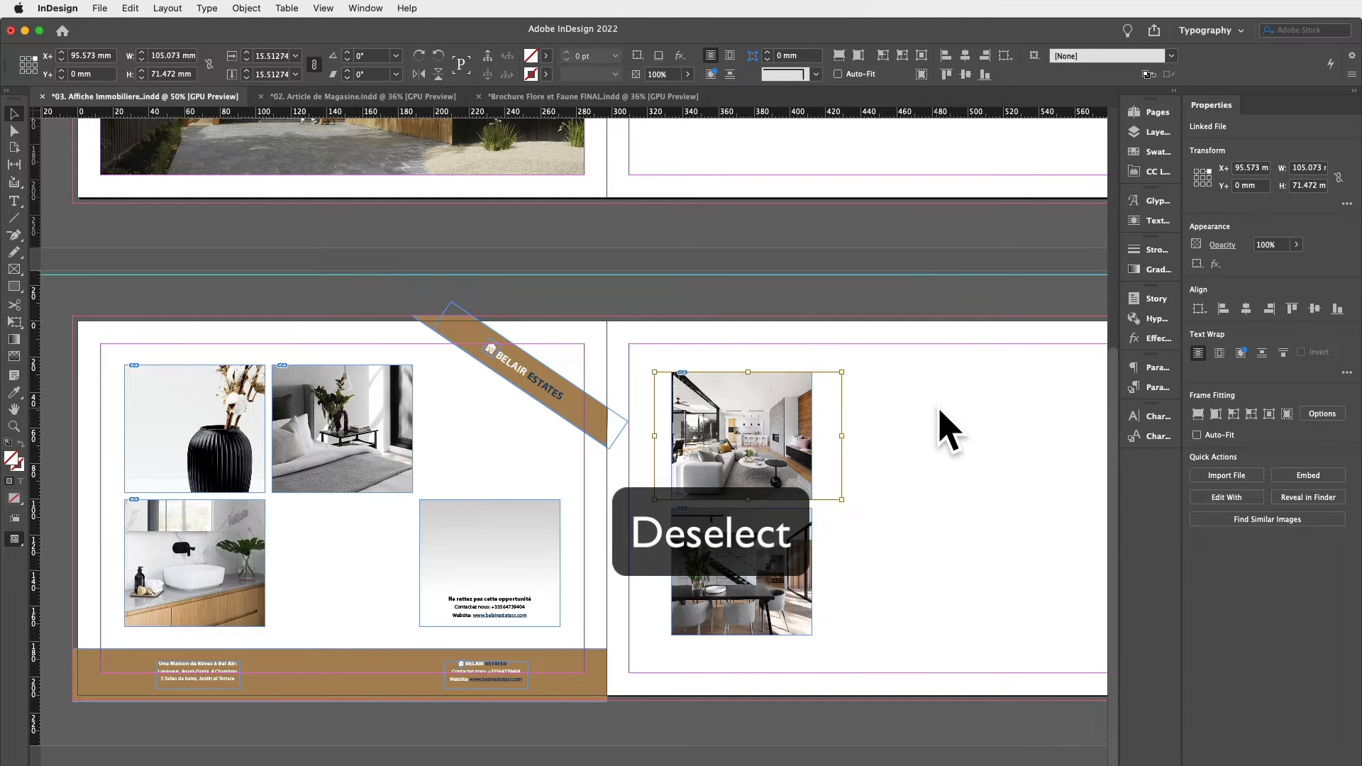
left_click_drag(711, 408, 365, 402)
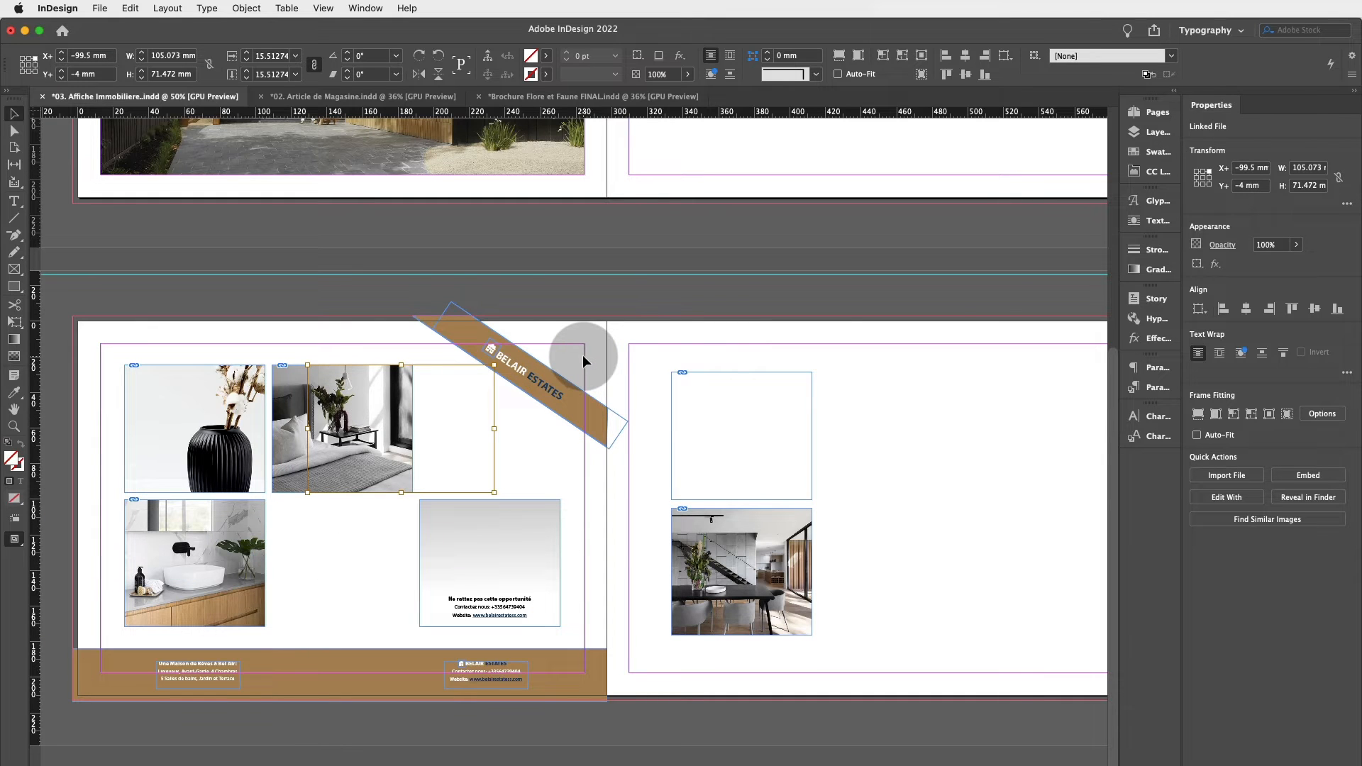
key("super+z")
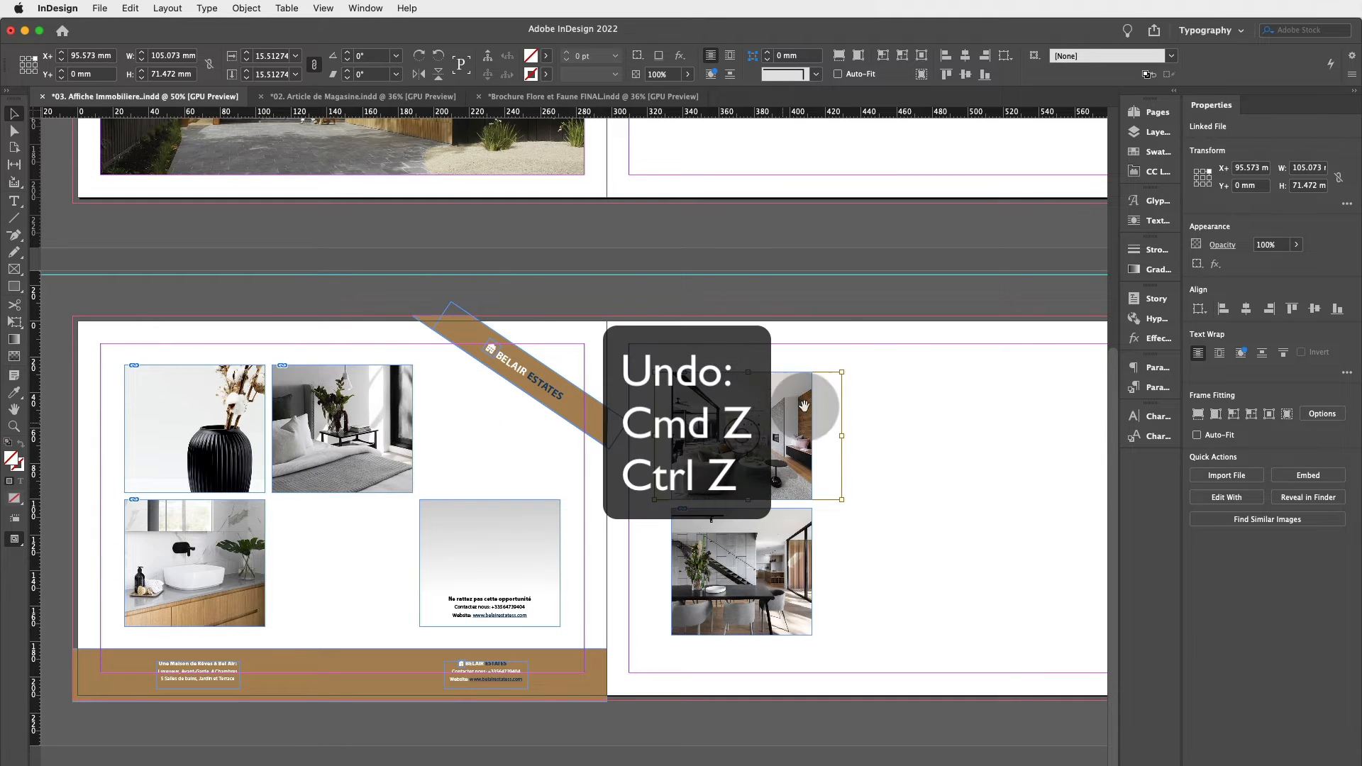
Toggle between Preview and Normal screen modes on the Flore & Faune brochure's page 2 to examine the page edge and bleed.
left_click(970, 398)
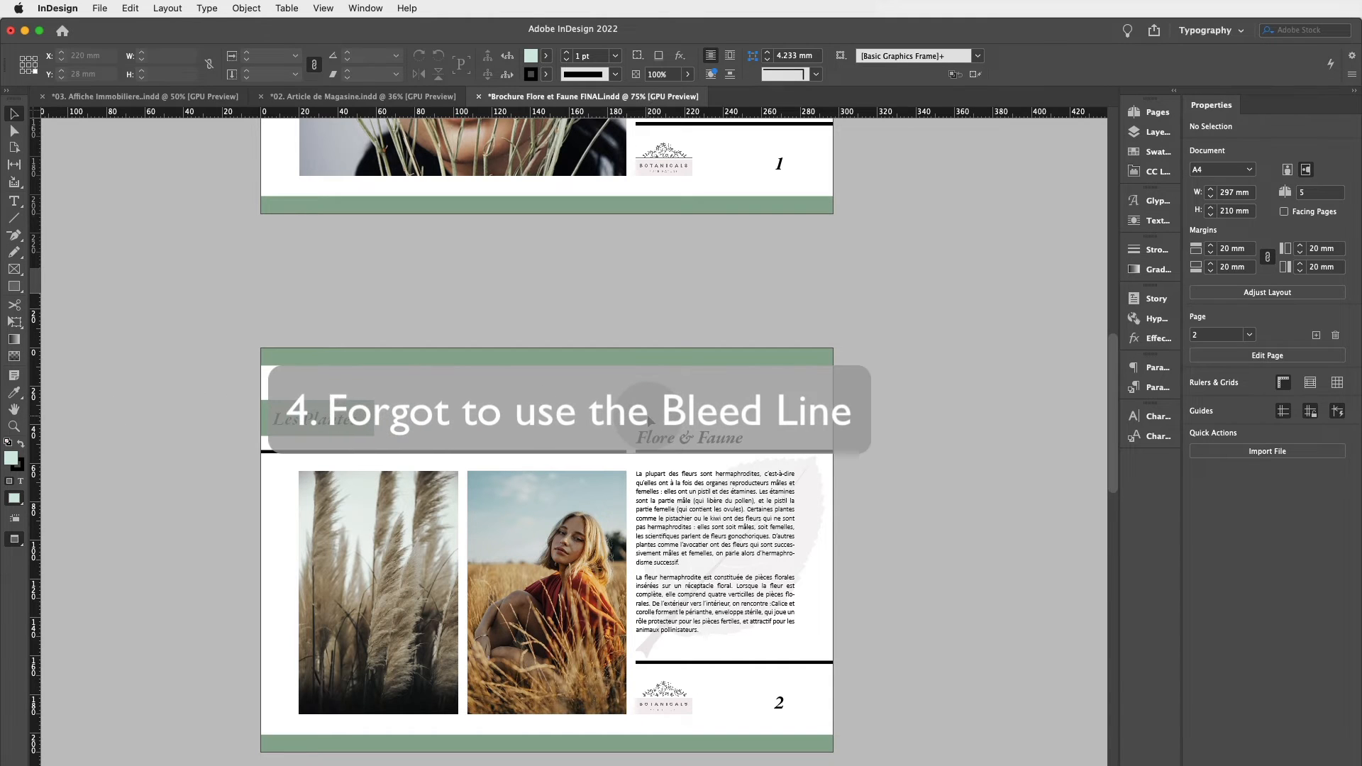
scroll(646, 416, "down", 2)
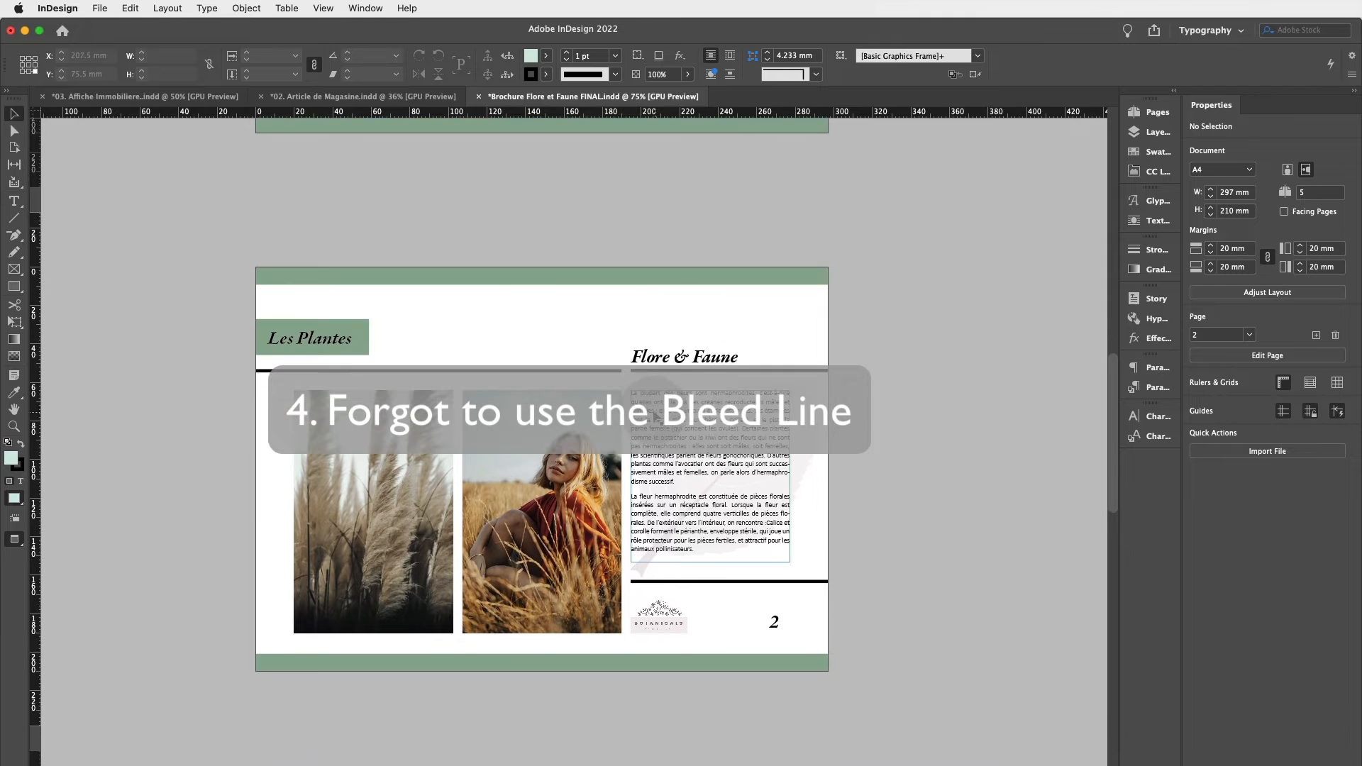
key("w")
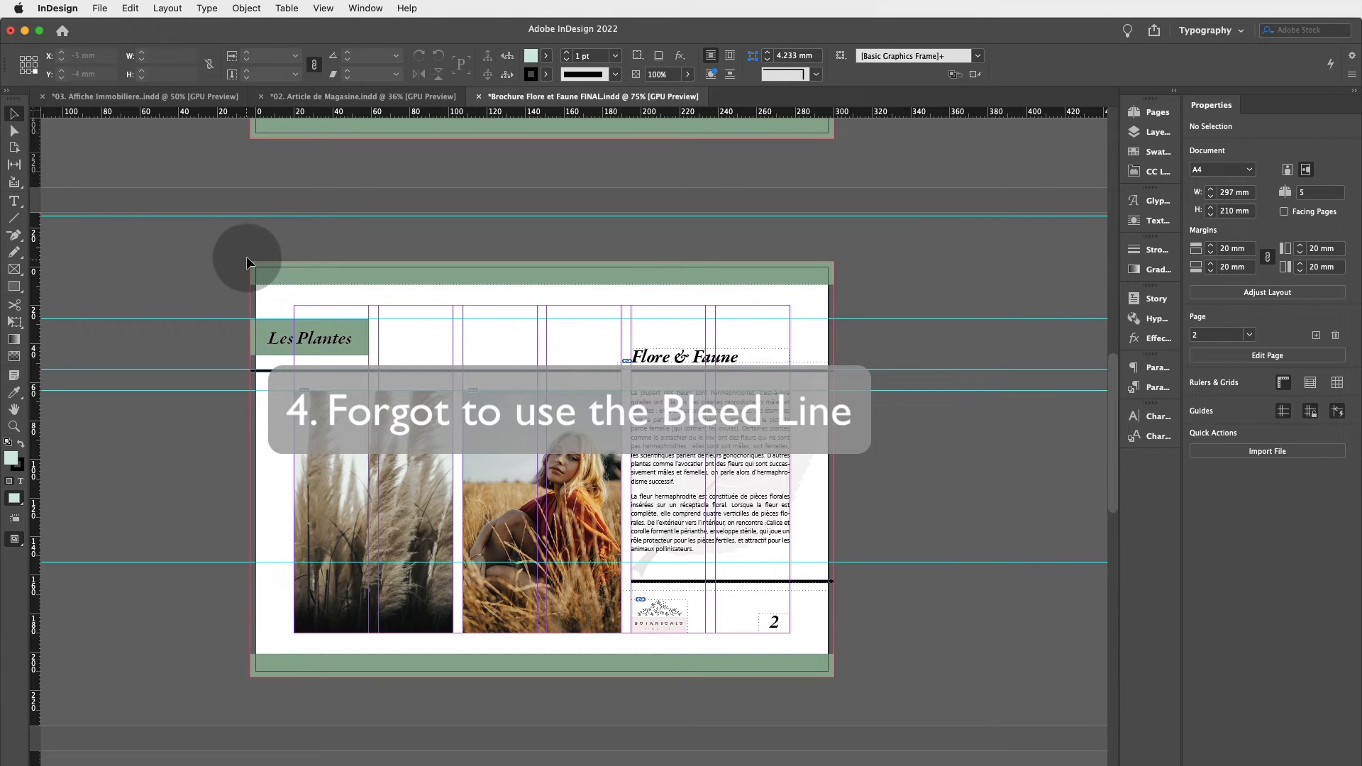
mouse_move(249, 266)
left_mouse_down()
mouse_move(847, 284)
mouse_move(851, 339)
mouse_move(809, 252)
mouse_move(778, 264)
left_mouse_up()
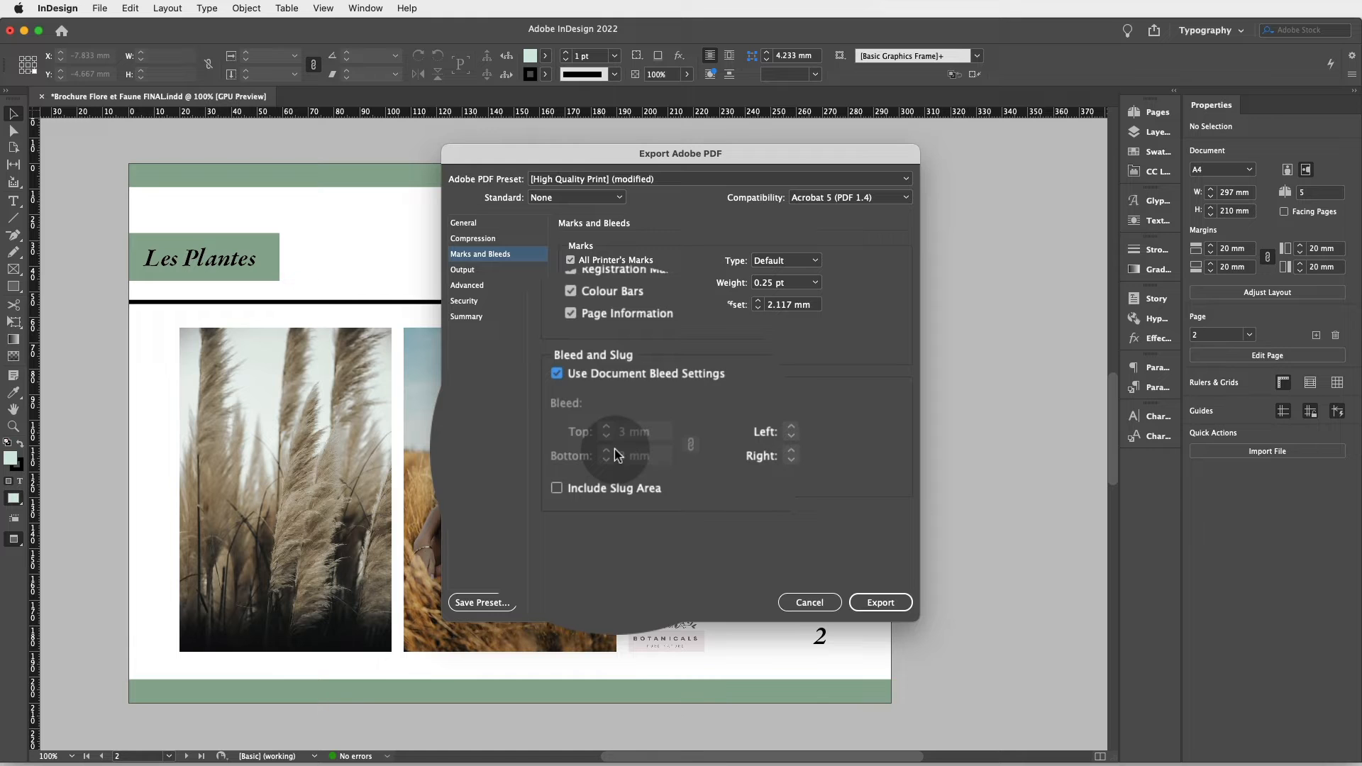
Export the brochure as a High Quality Print PDF with printer's marks and document bleed, review its pages, and close it.
left_click(887, 586)
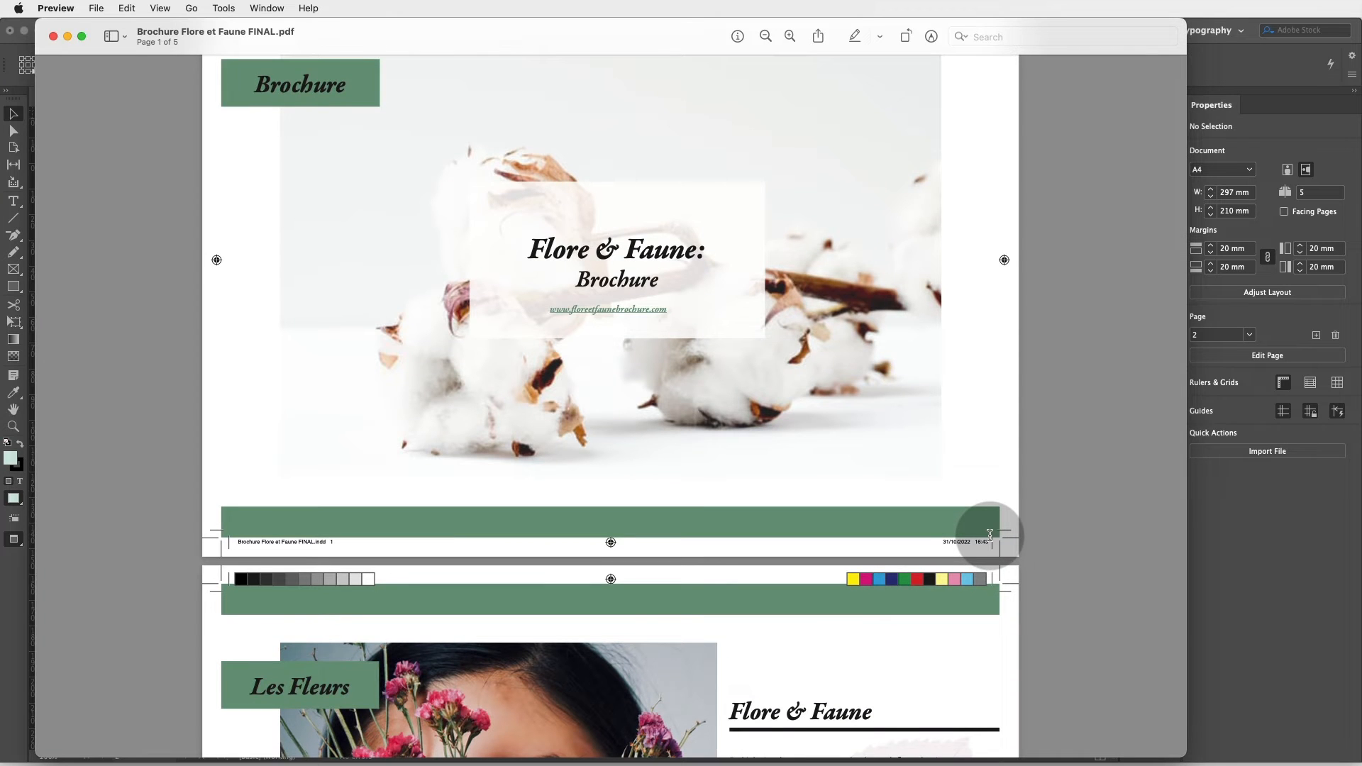
scroll(1062, 517, "down", 10)
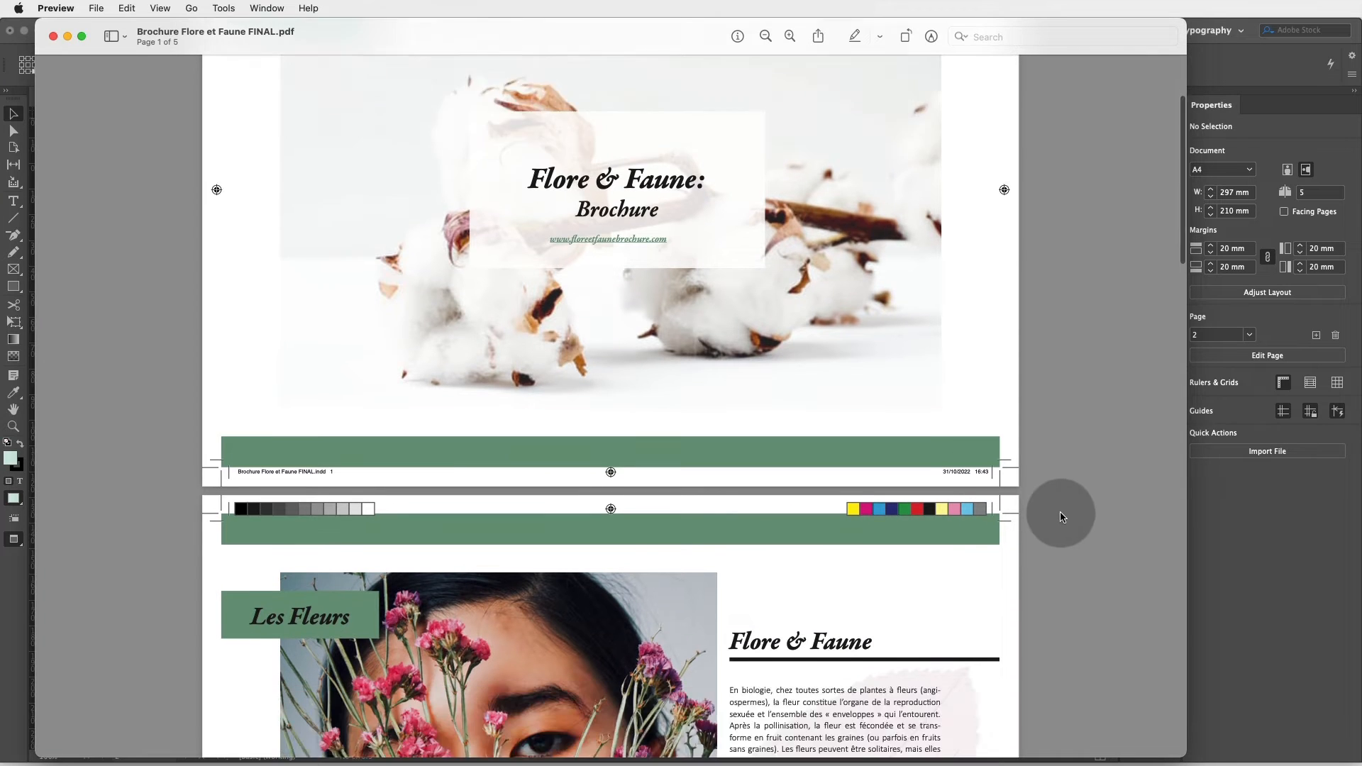
scroll(1062, 517, "down", 15)
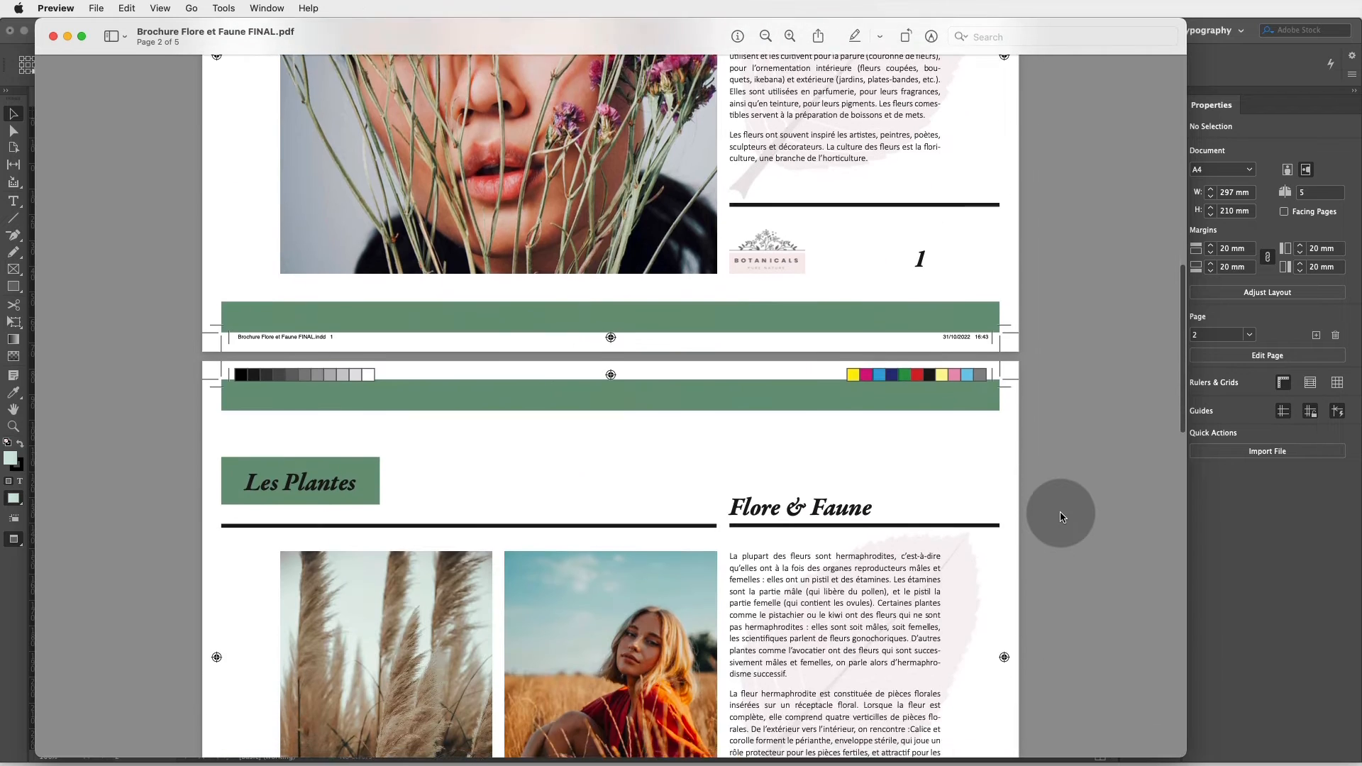
scroll(1062, 516, "down", 2)
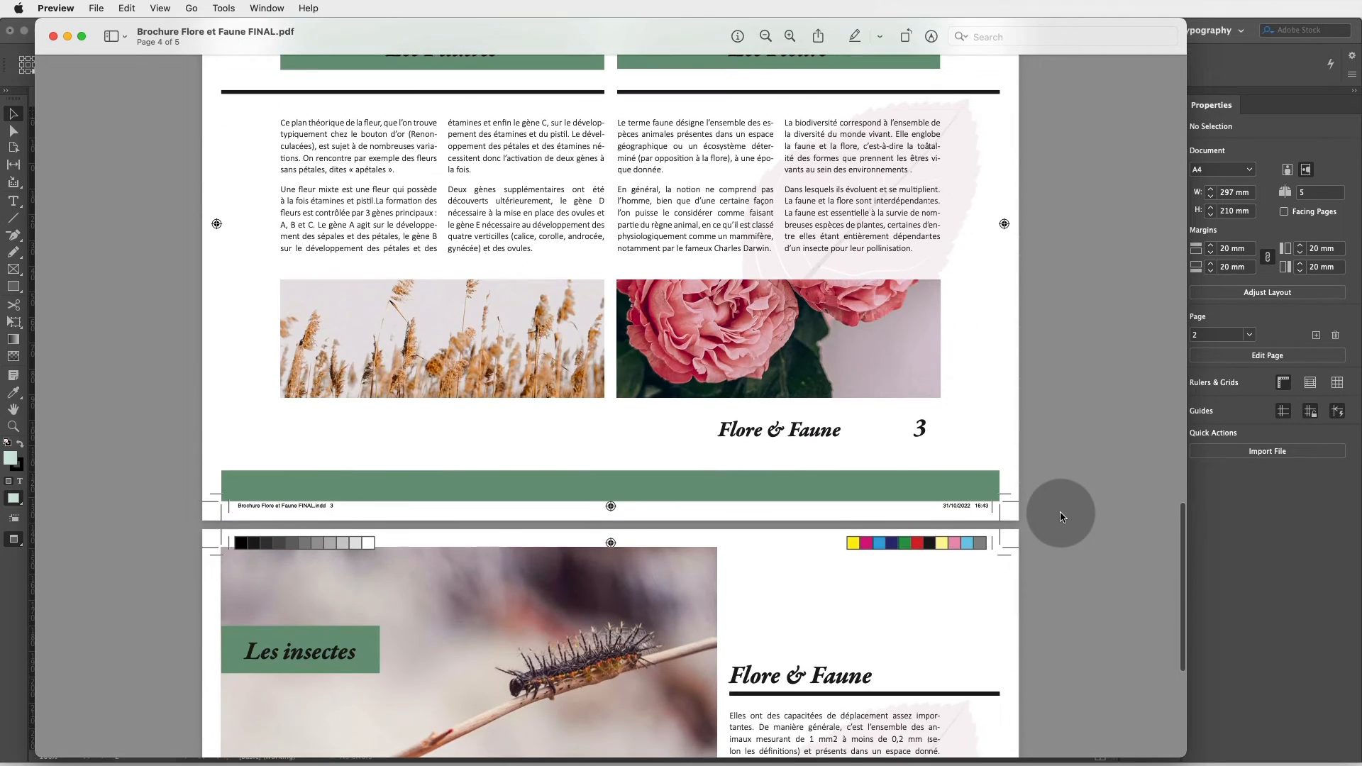
scroll(1062, 516, "down", 4)
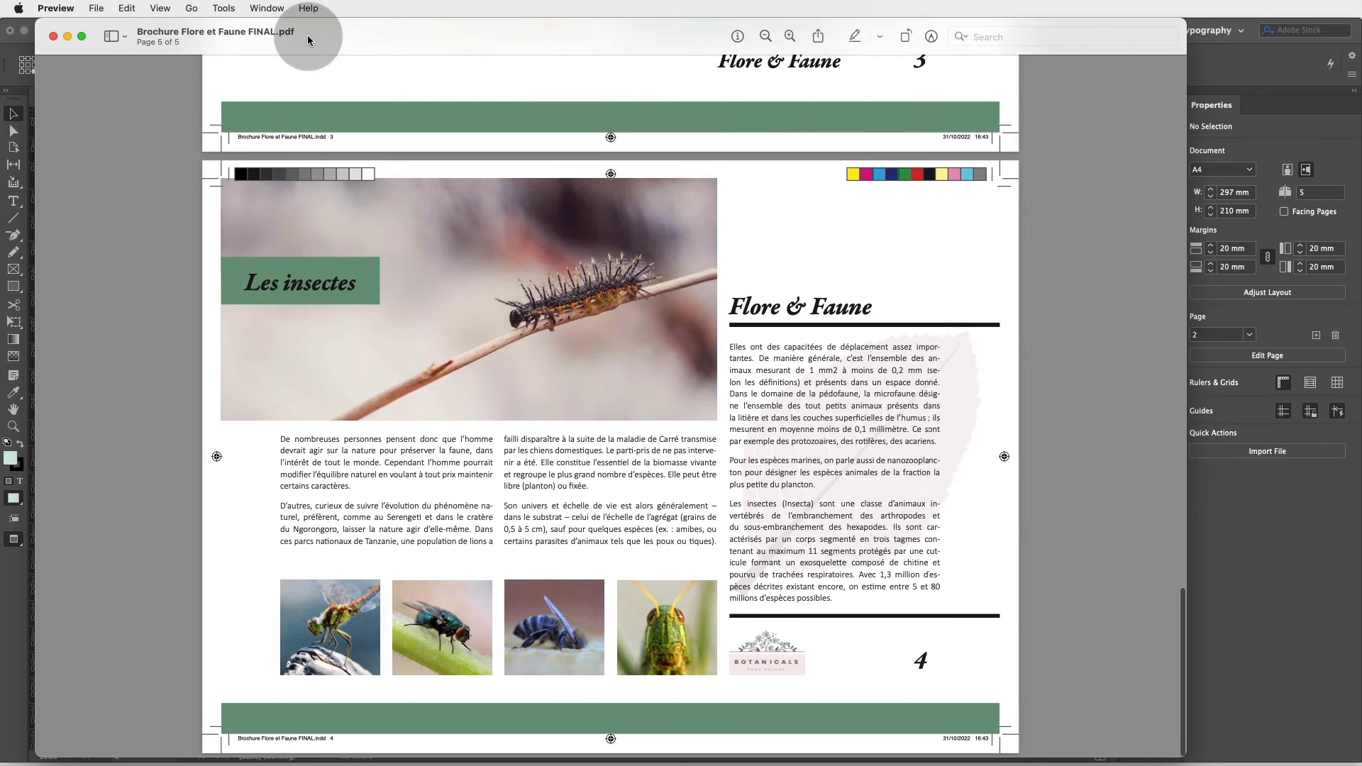
left_click(54, 36)
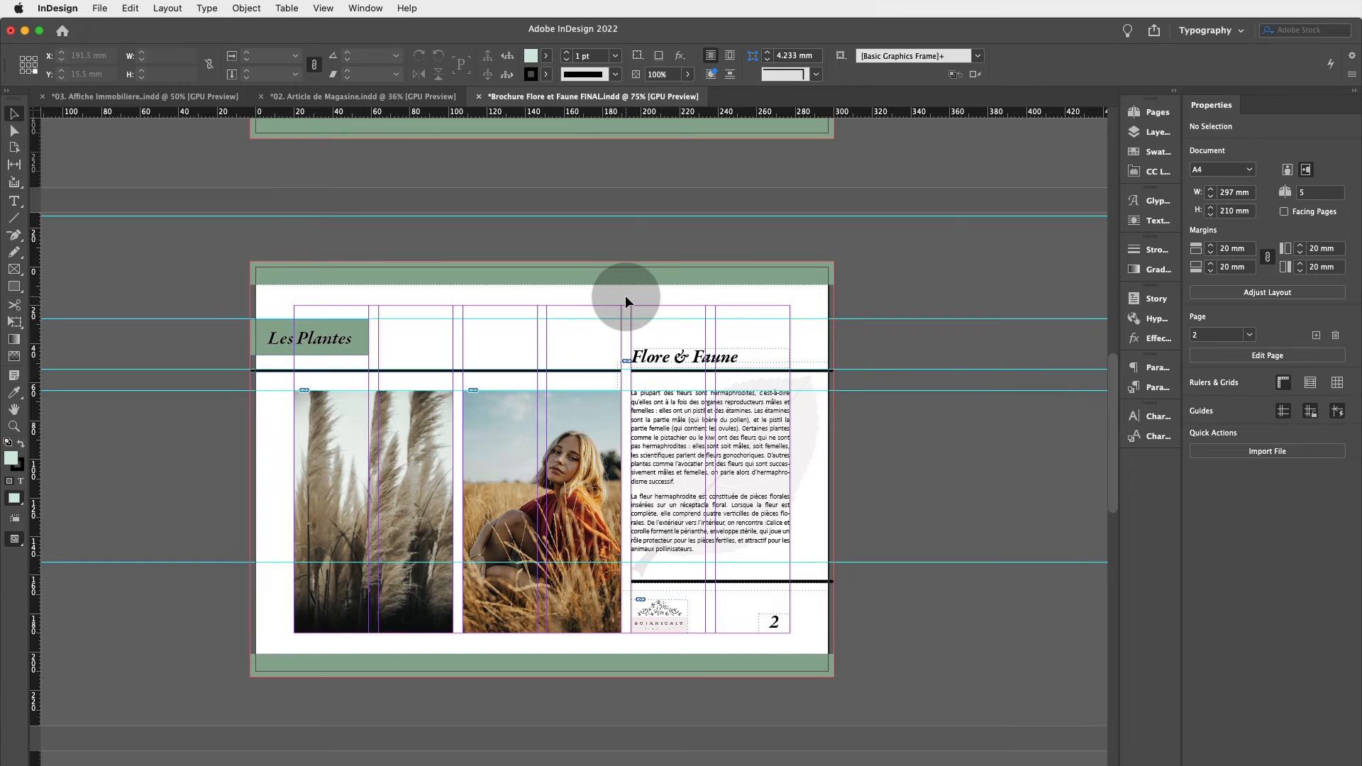
Create a new 210 × 297 mm portrait document with 14 pages, checking its bleed settings.
key("w")
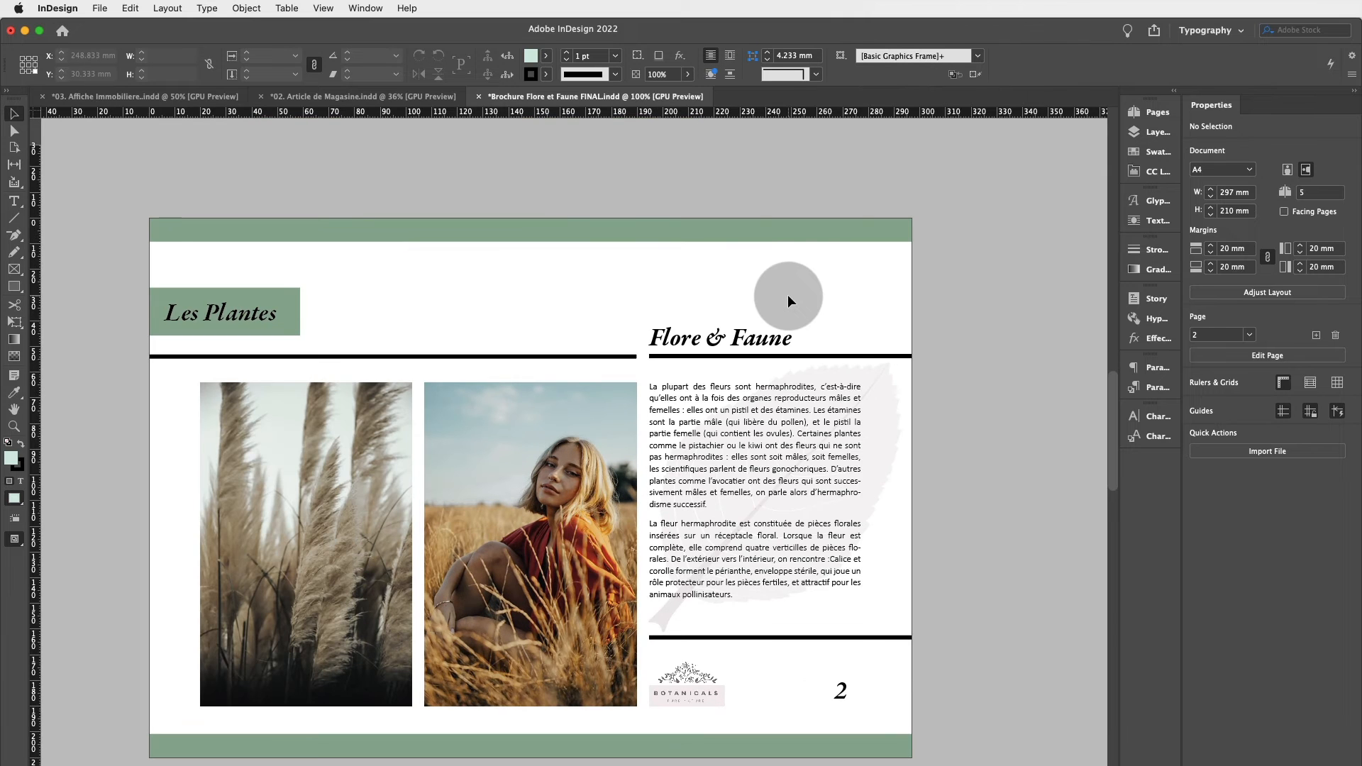
key("w")
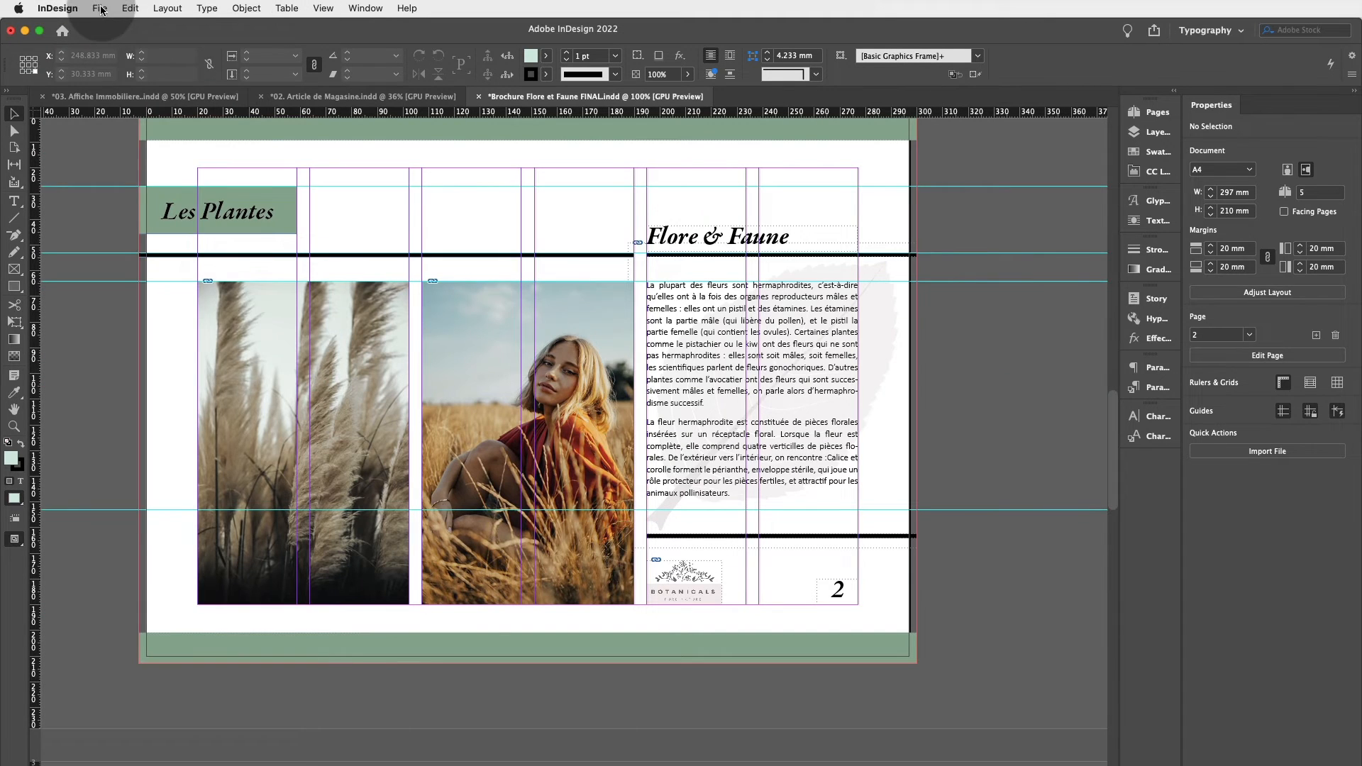
left_click(101, 10)
mouse_move(114, 29)
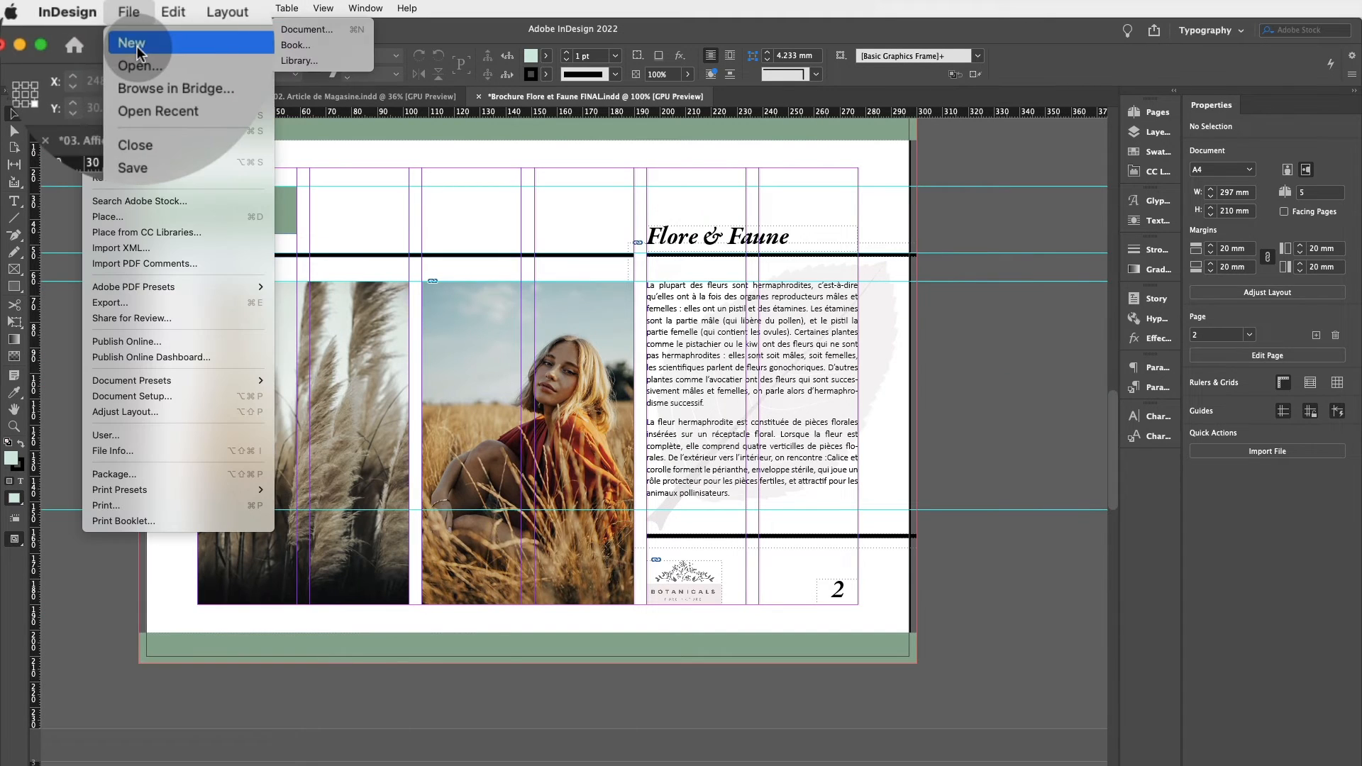
left_click(328, 44)
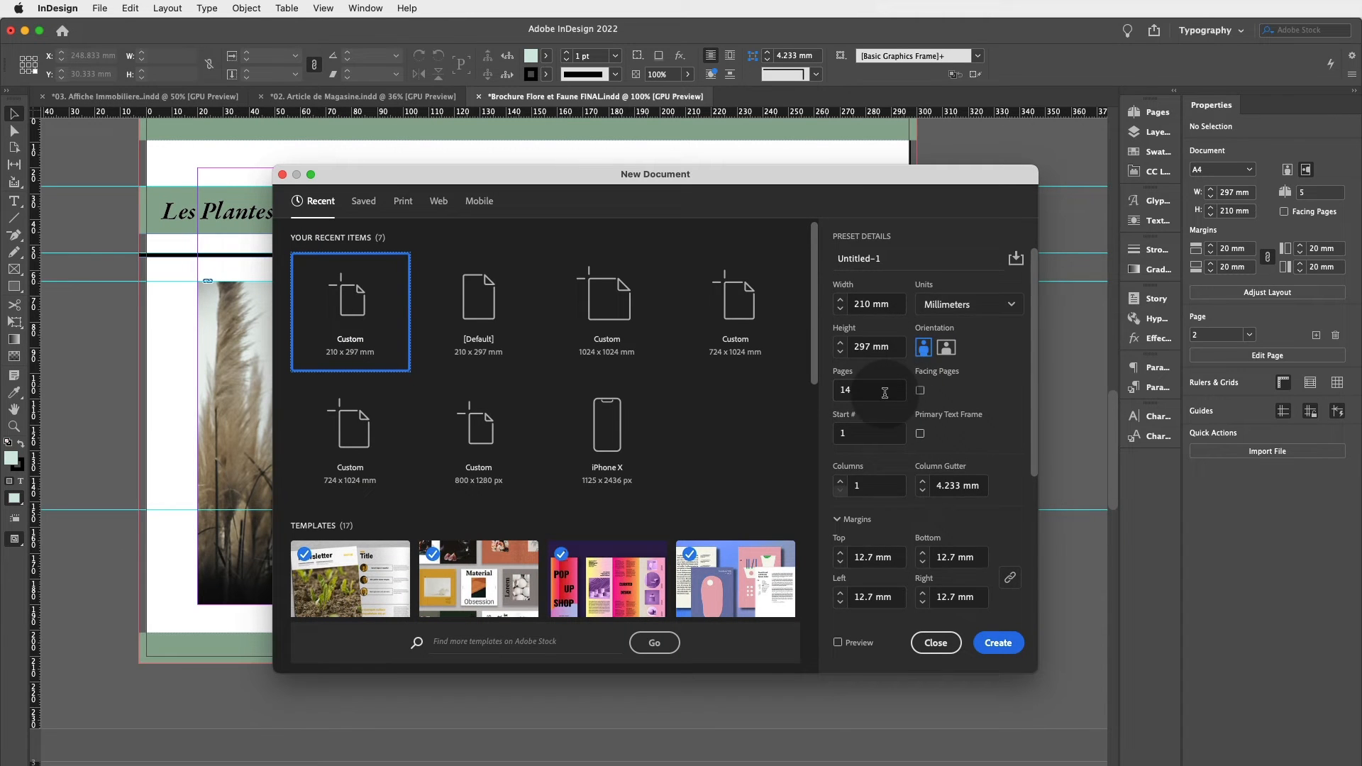
scroll(880, 395, "down", 5)
left_click(840, 458)
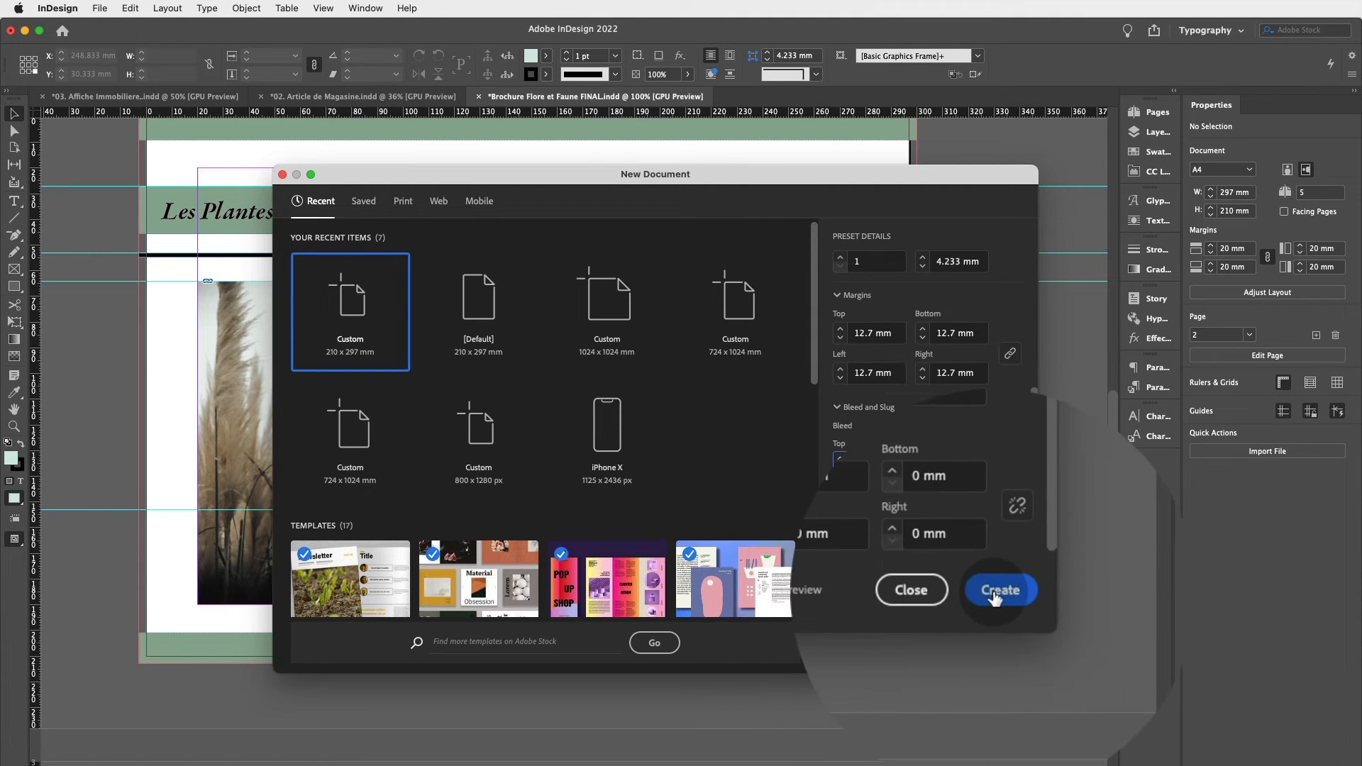
left_click(994, 644)
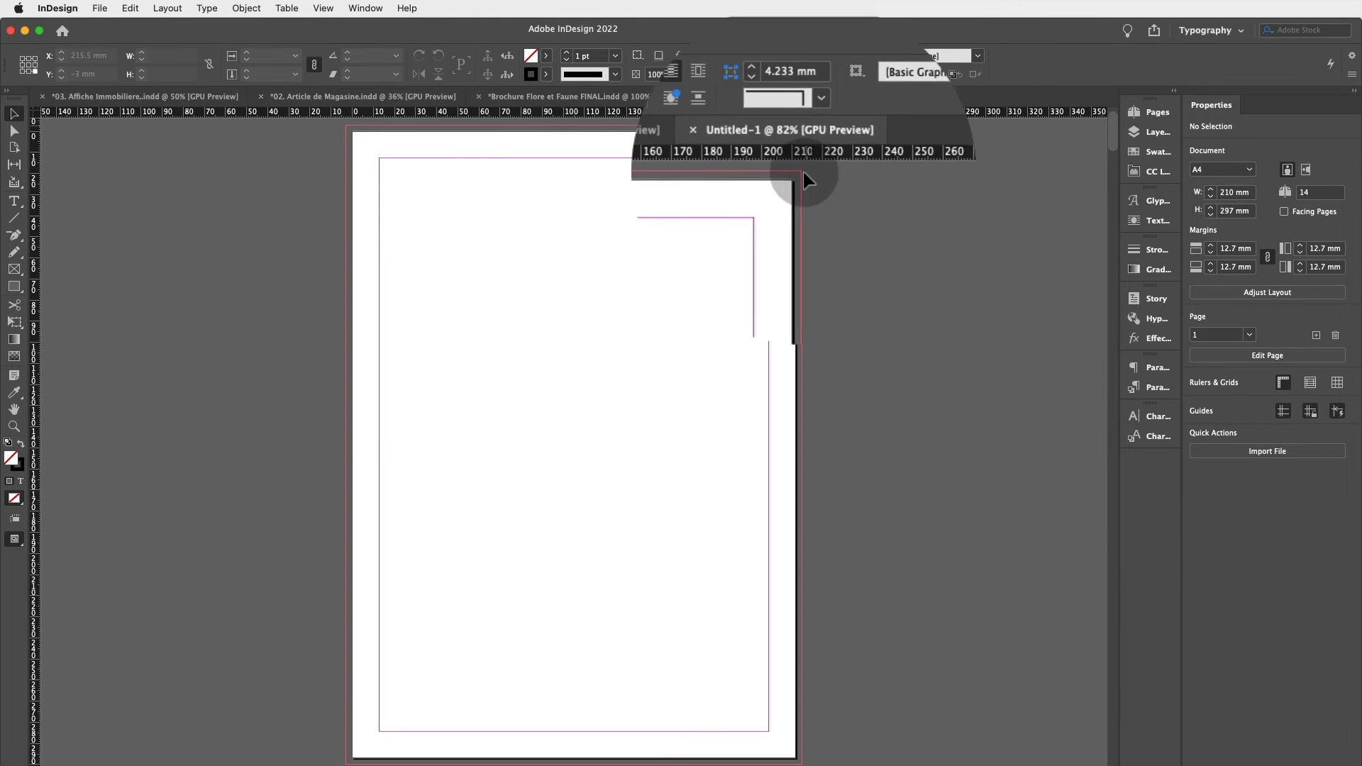
Toggle between Preview and Normal screen modes on the new blank page to show its bleed guide.
key("w")
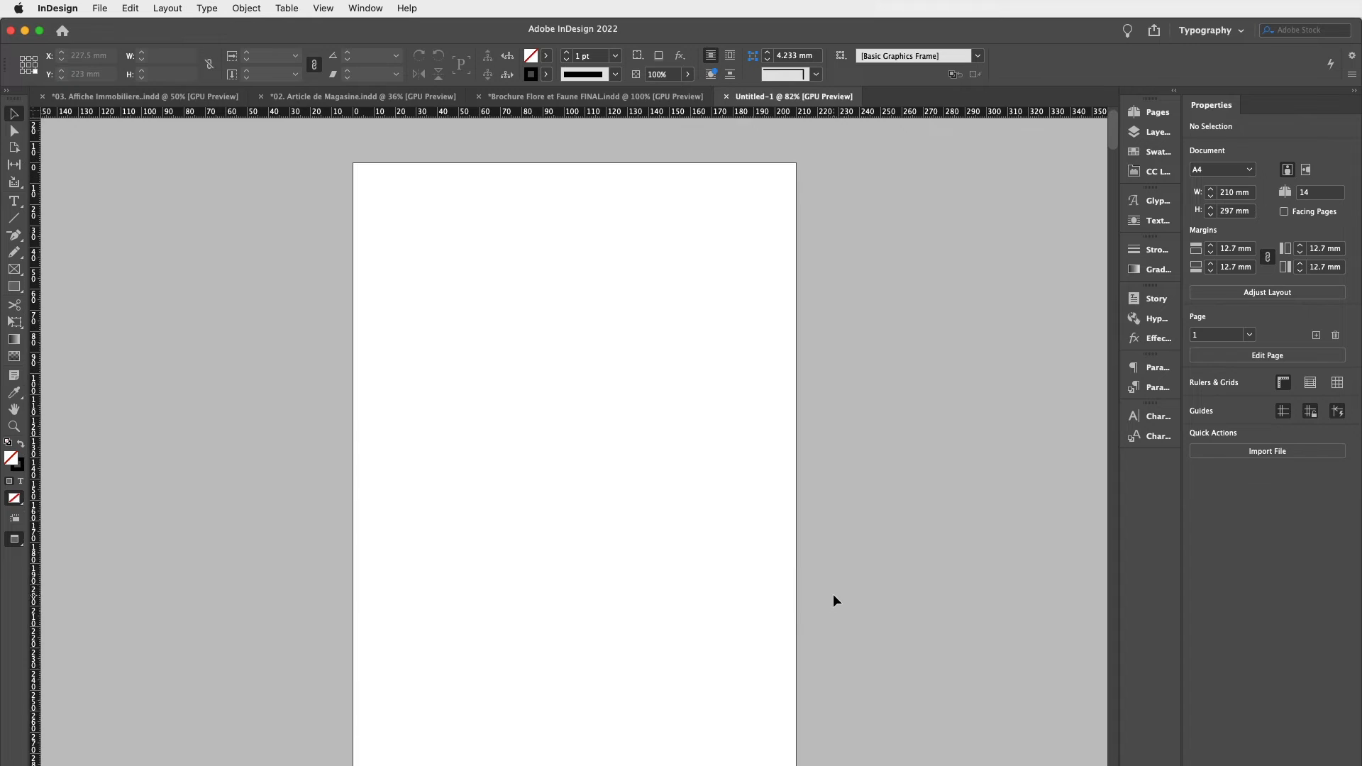
key("w")
key("w")
key("w")
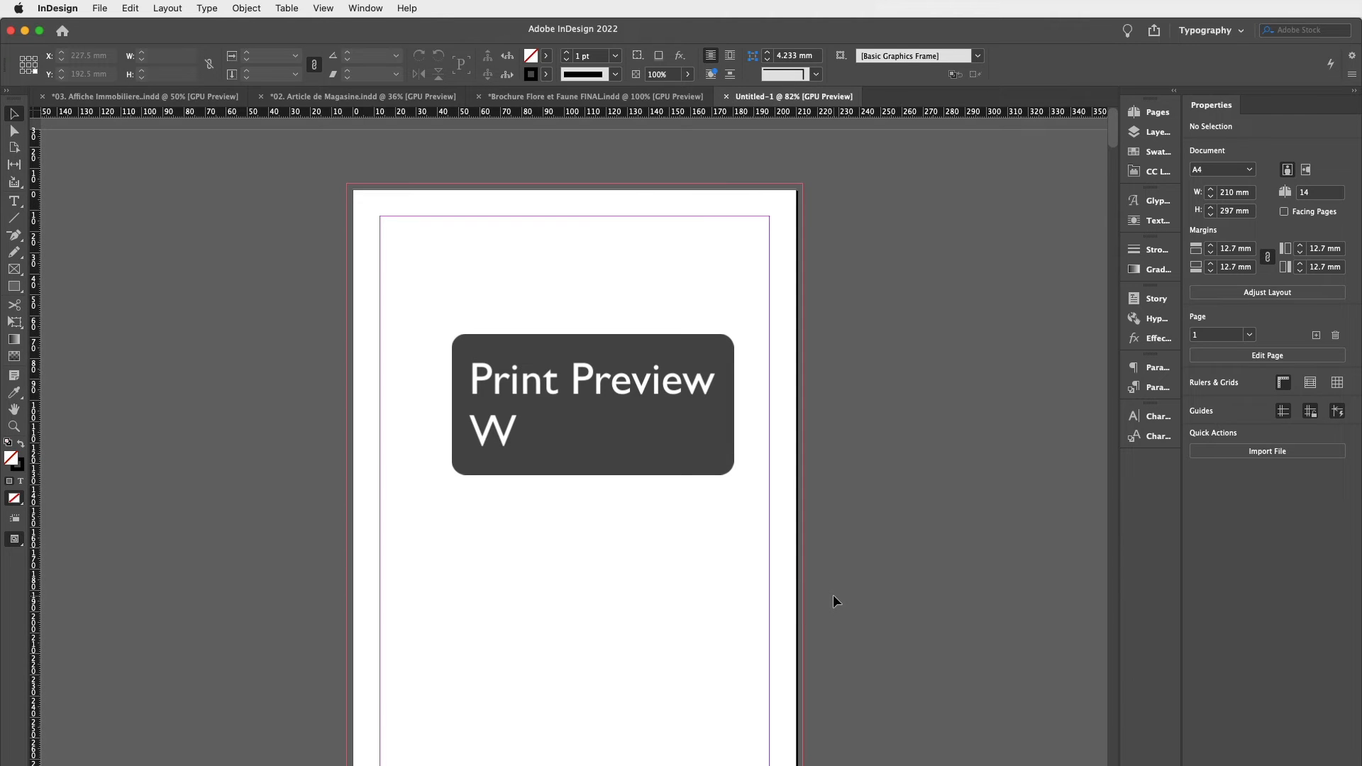
scroll(832, 594, "down", 3)
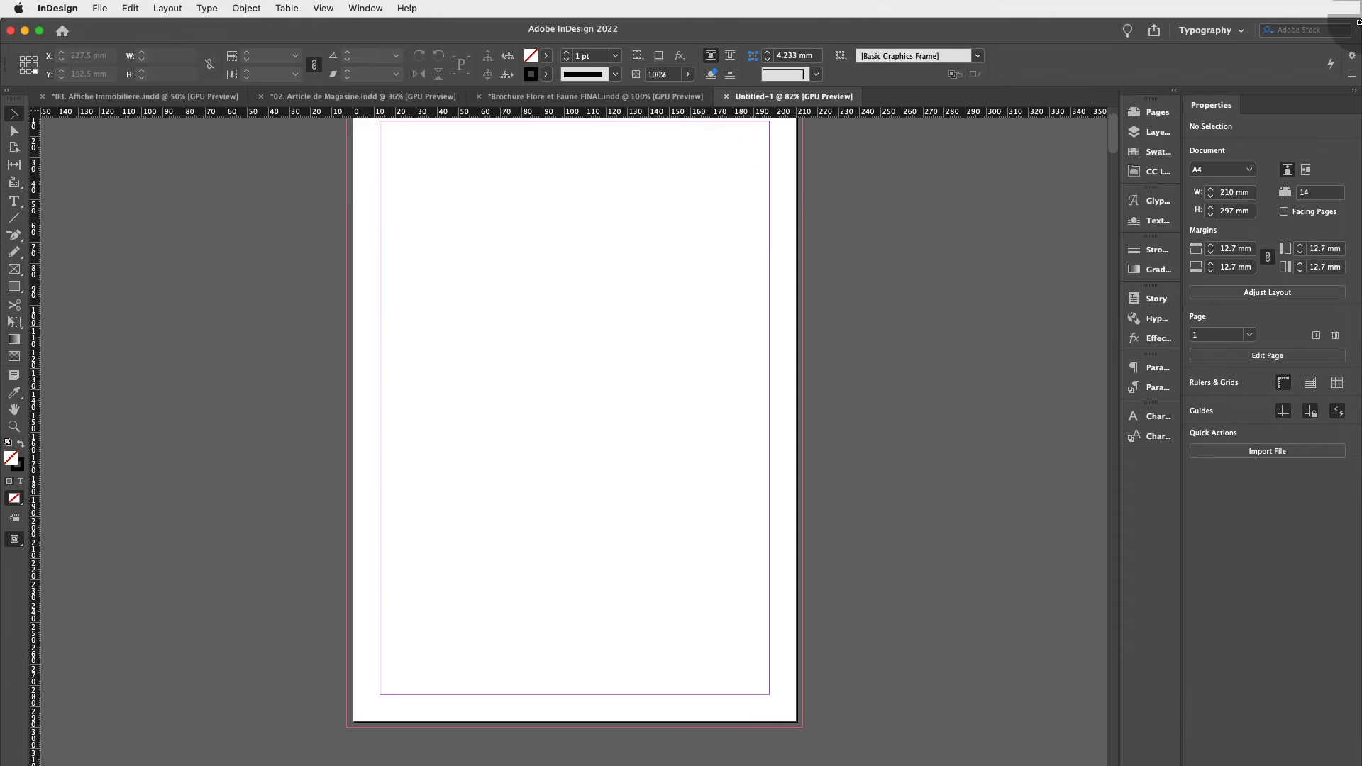
scroll(708, 326, "down", 1)
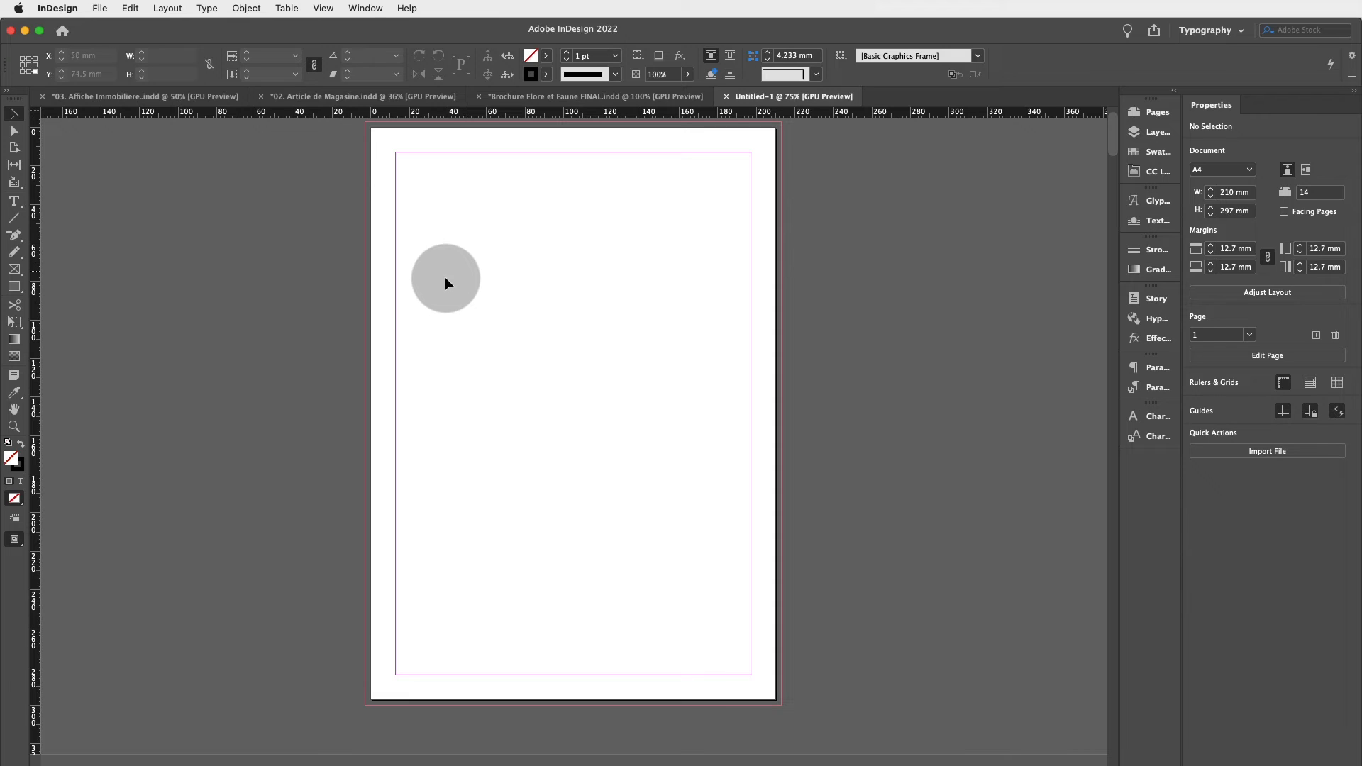
Draw a rectangle frame reaching the bleed line on every side and place the wheat-field portrait in it.
left_click(16, 270)
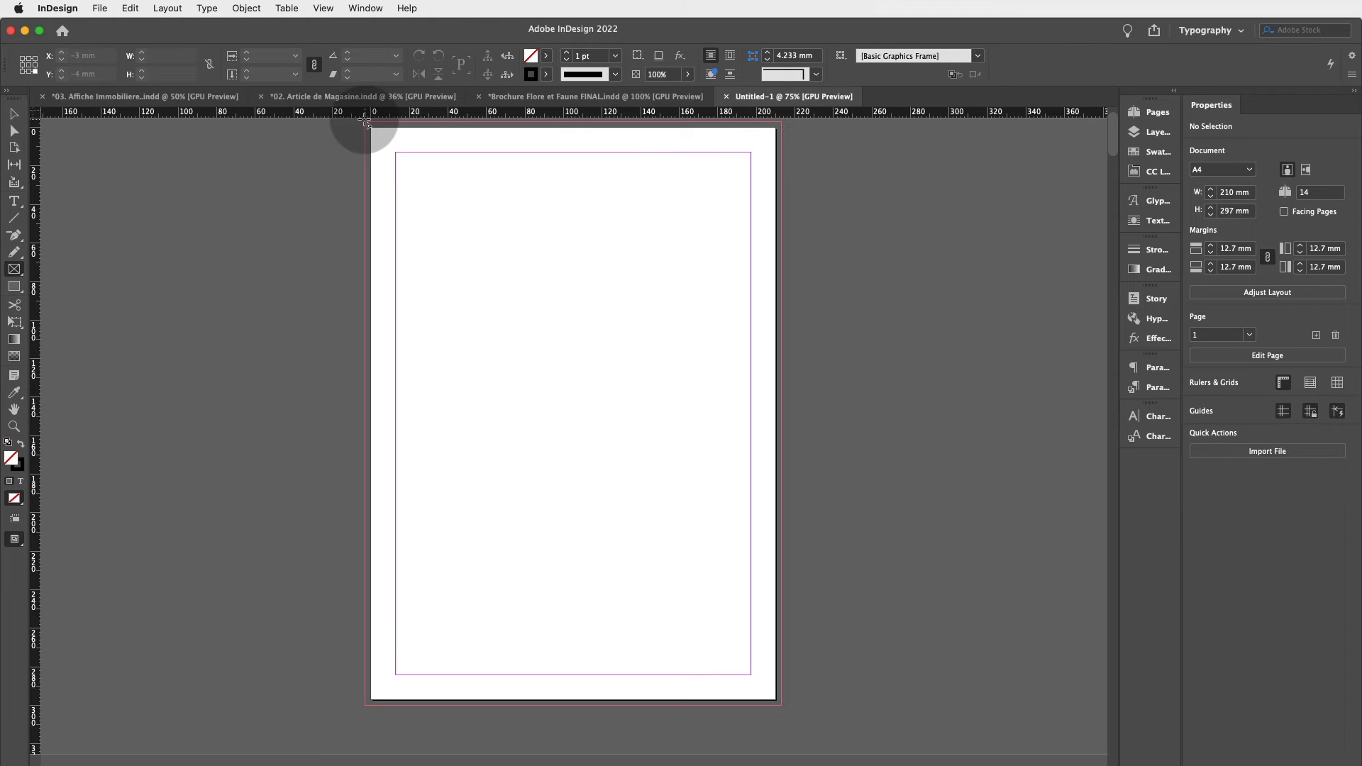
left_click_drag(364, 119, 781, 675)
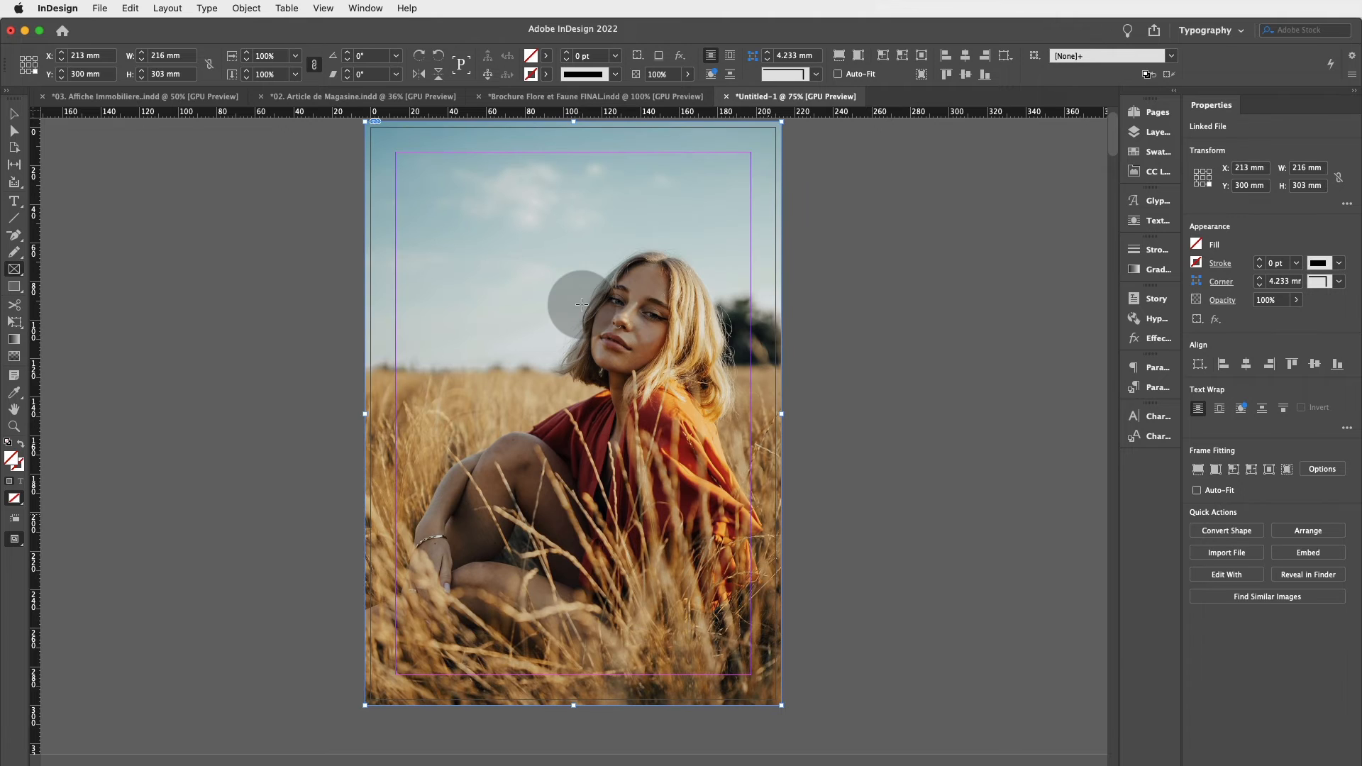
key("w")
key("w")
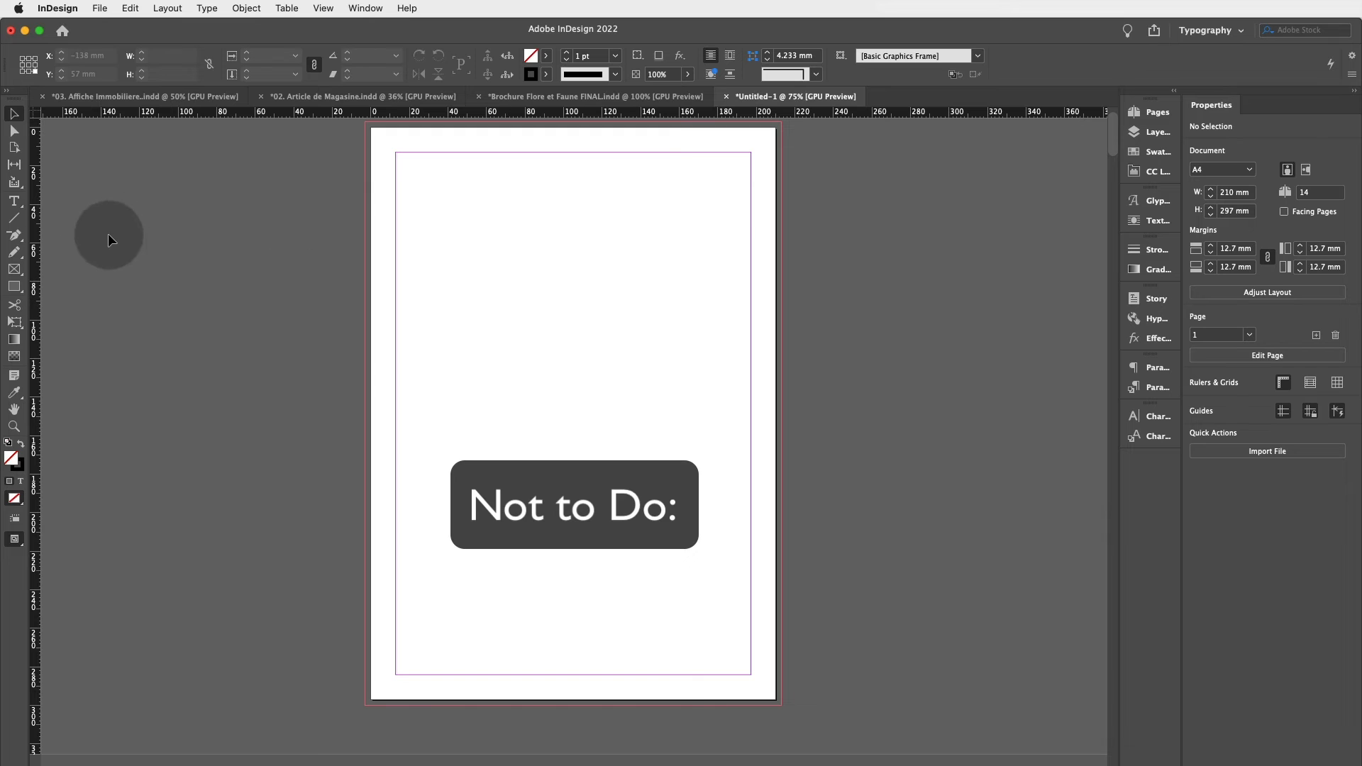
Draw a rectangle frame only to the page edges, 210 × 297 mm, holding the wheat-field portrait.
left_click(14, 270)
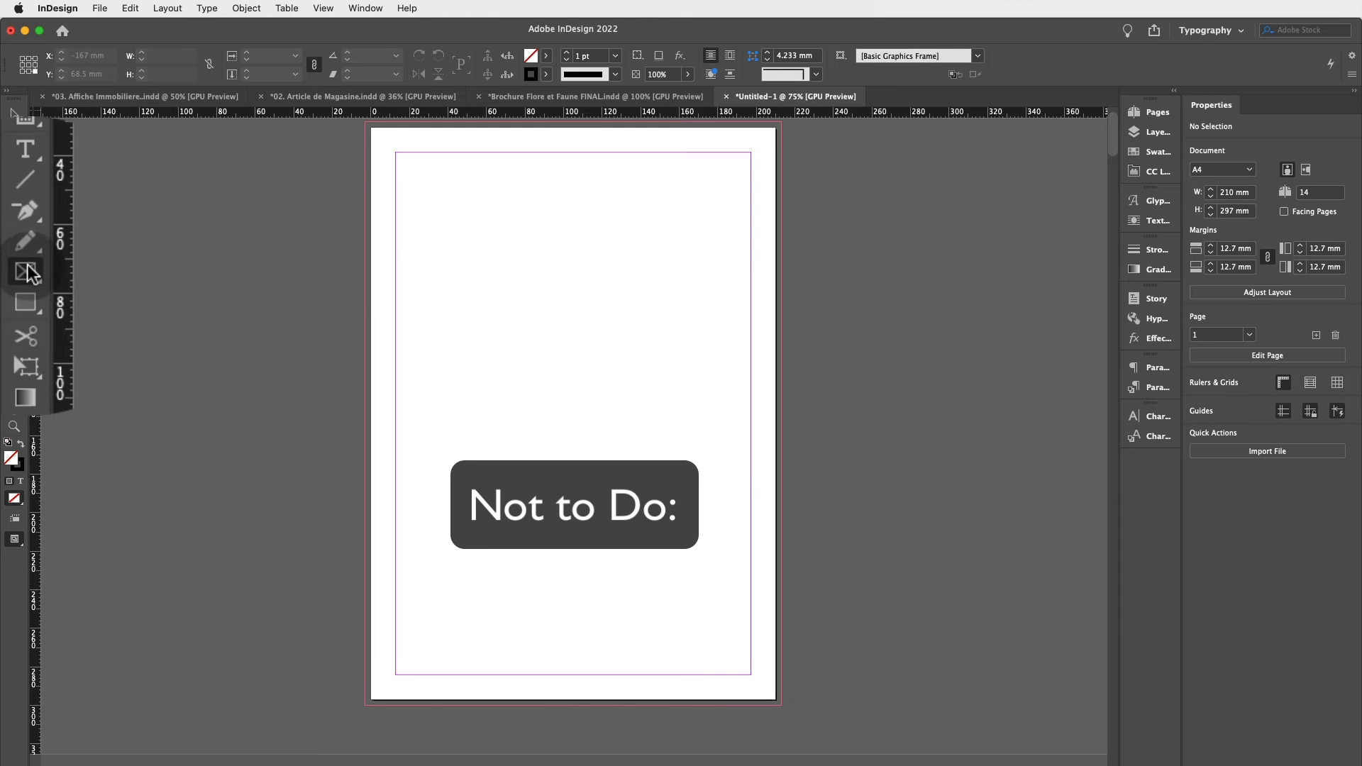
left_click(14, 268)
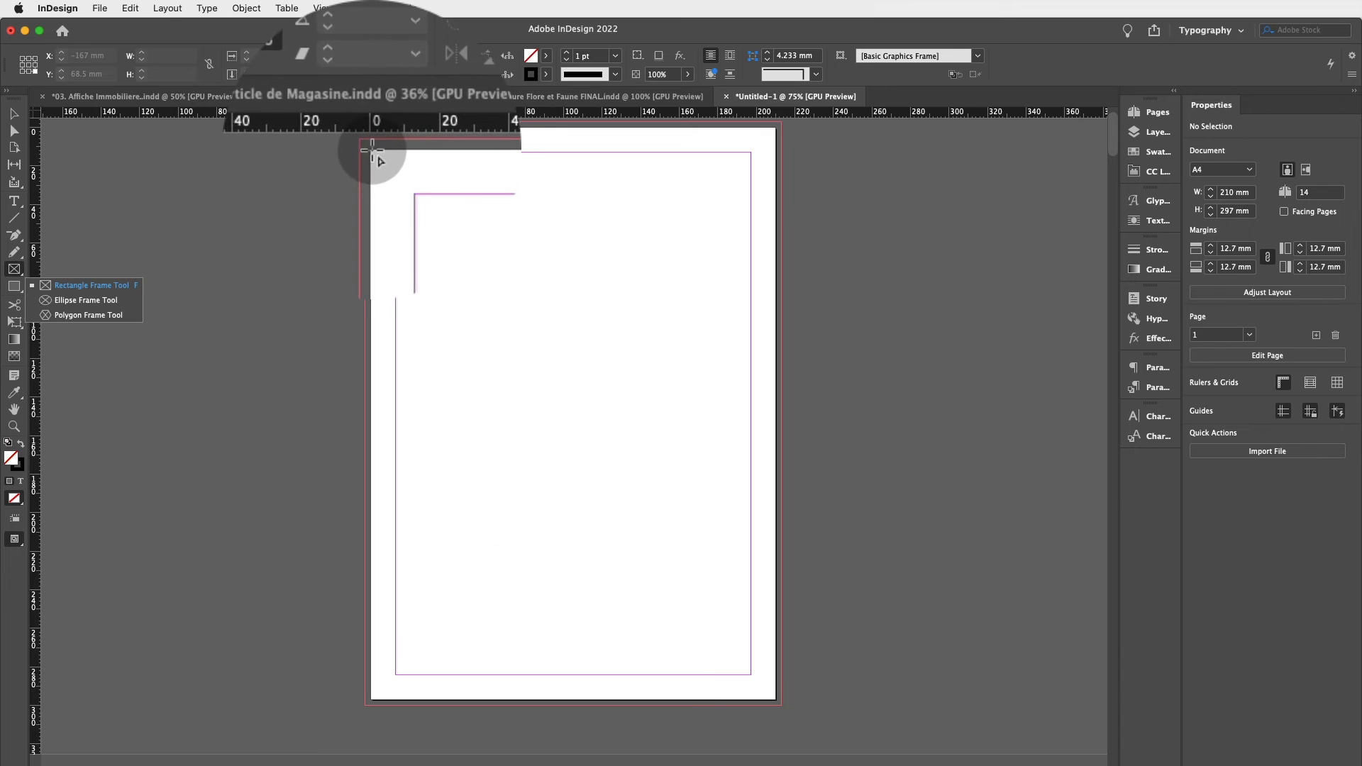
left_click_drag(370, 127, 775, 700)
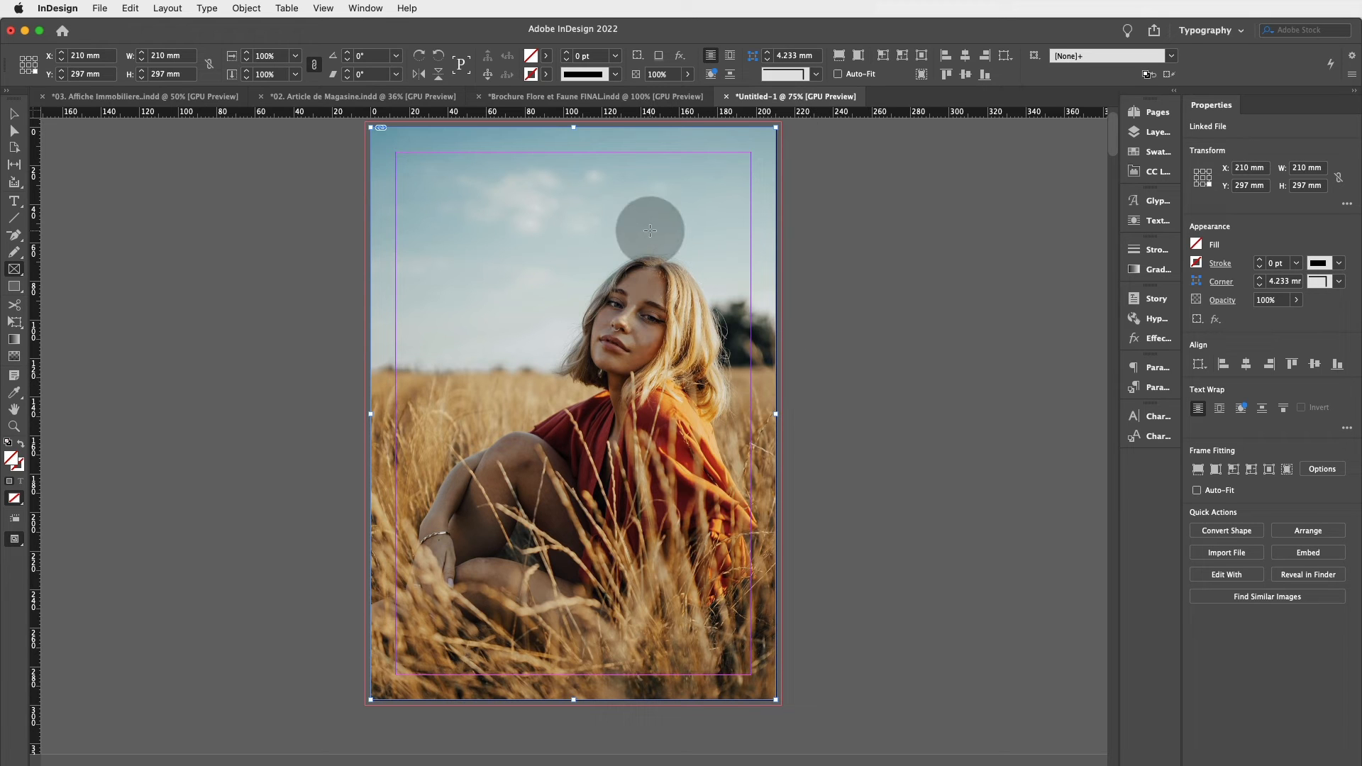
Scroll through the Flore & Faune brochure spreads up to the cover.
scroll(381, 122, "up", 2)
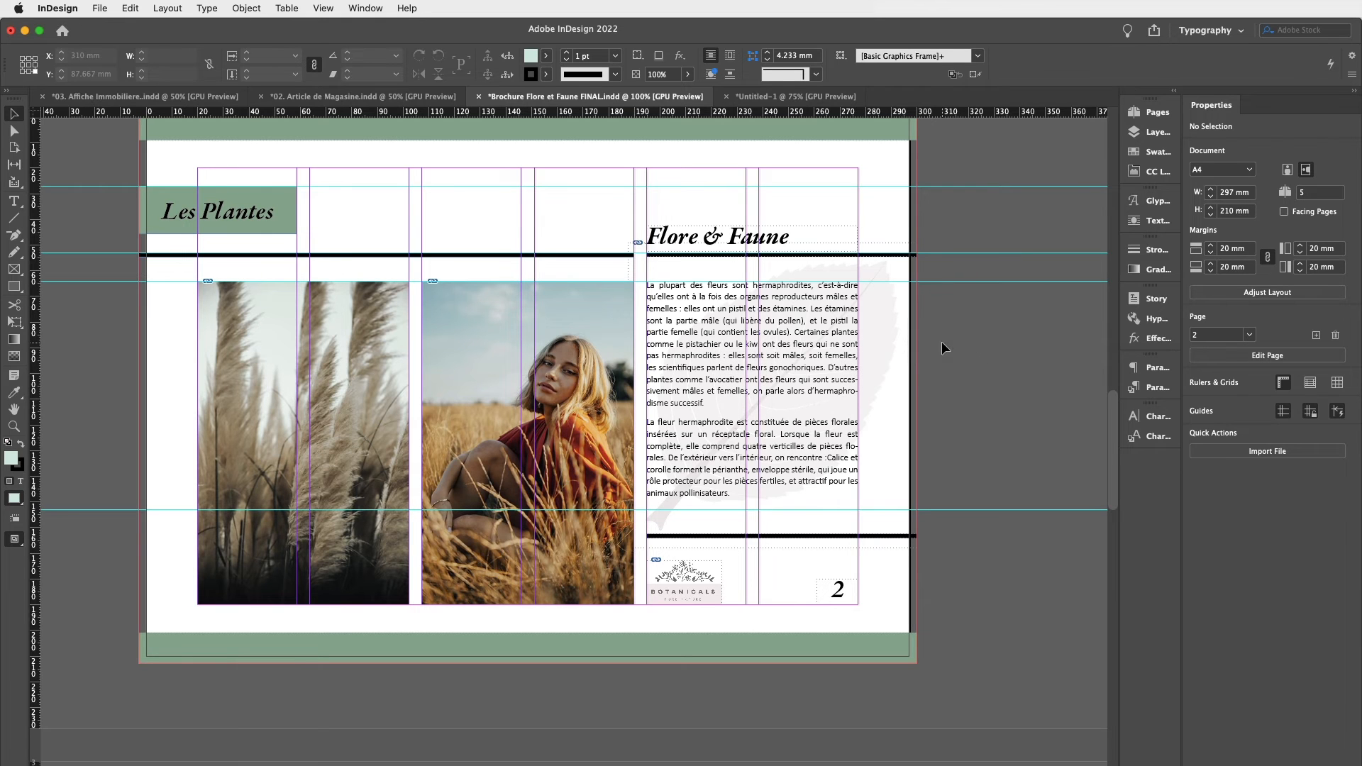
scroll(941, 342, "up", 4)
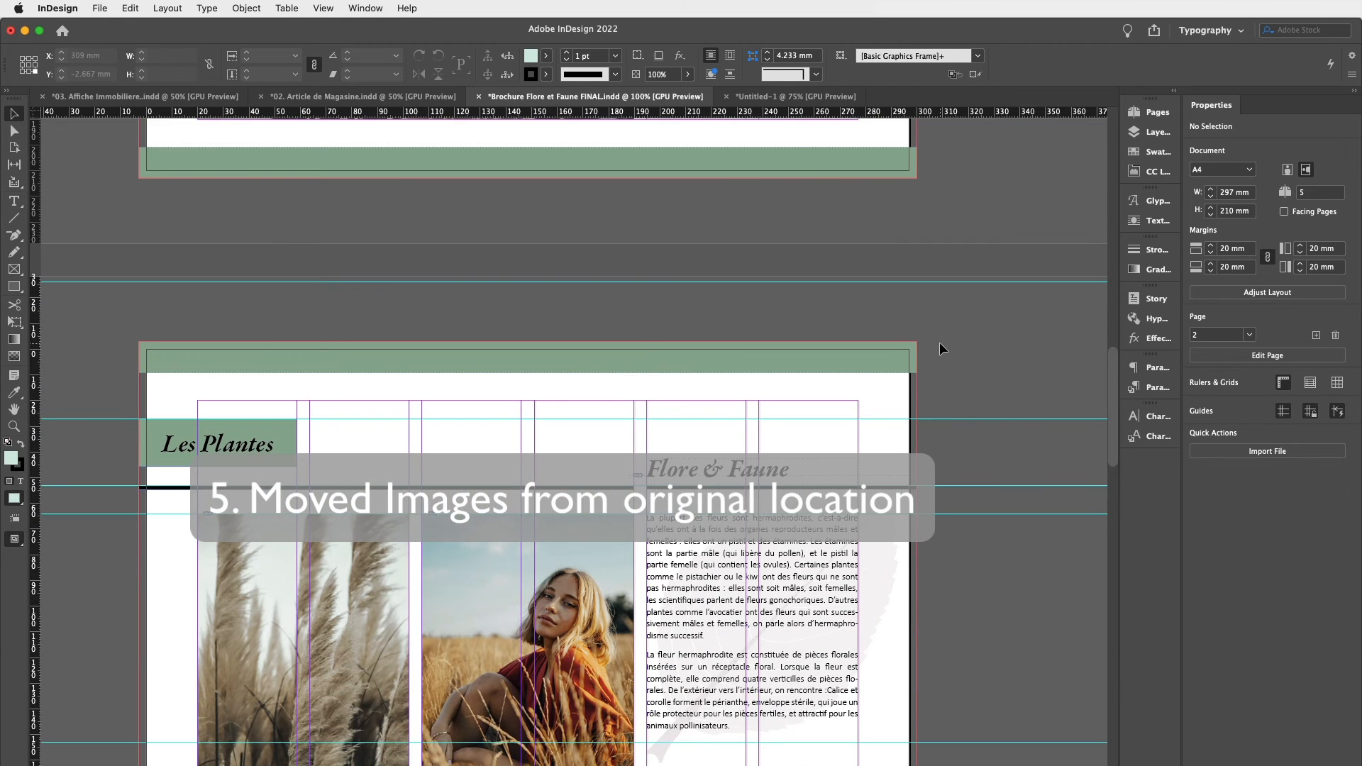
scroll(554, 392, "up", 10)
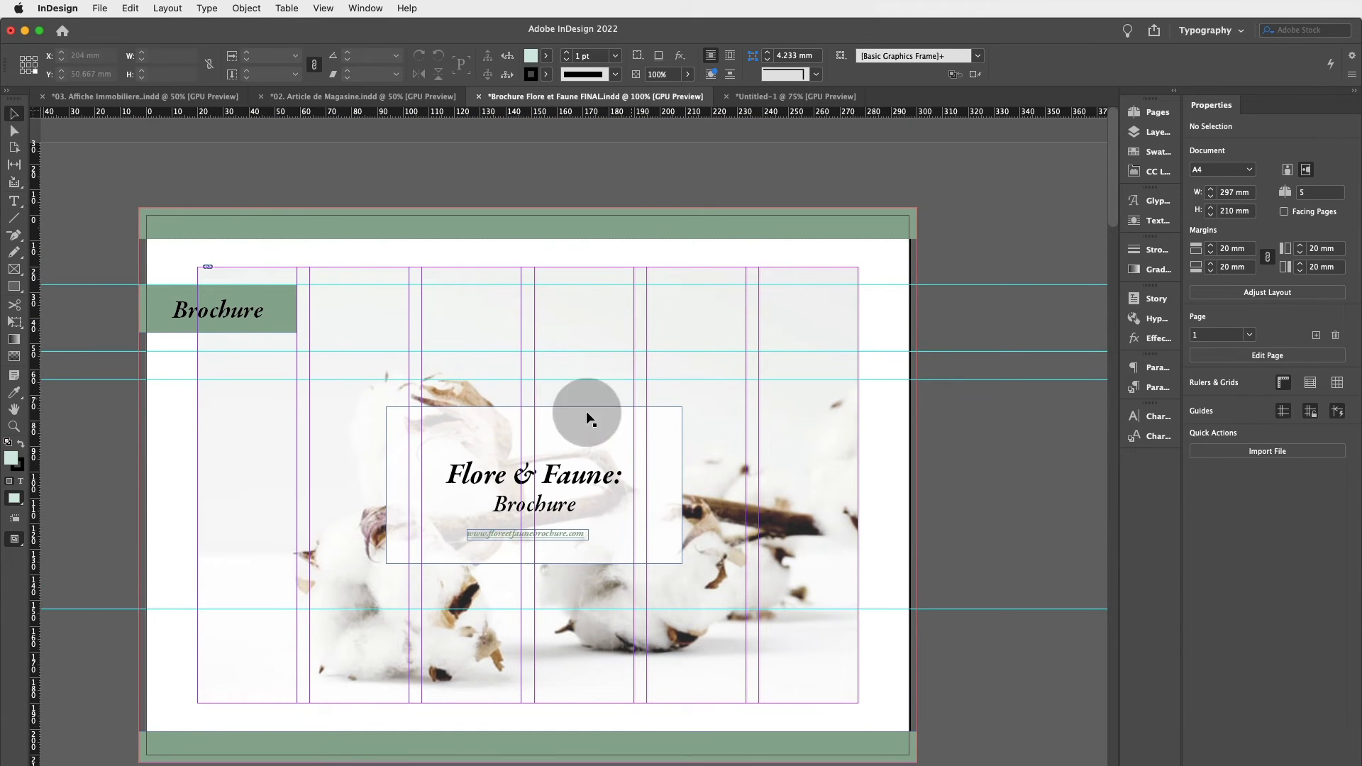
scroll(606, 351, "down", 3)
scroll(606, 352, "up", 3)
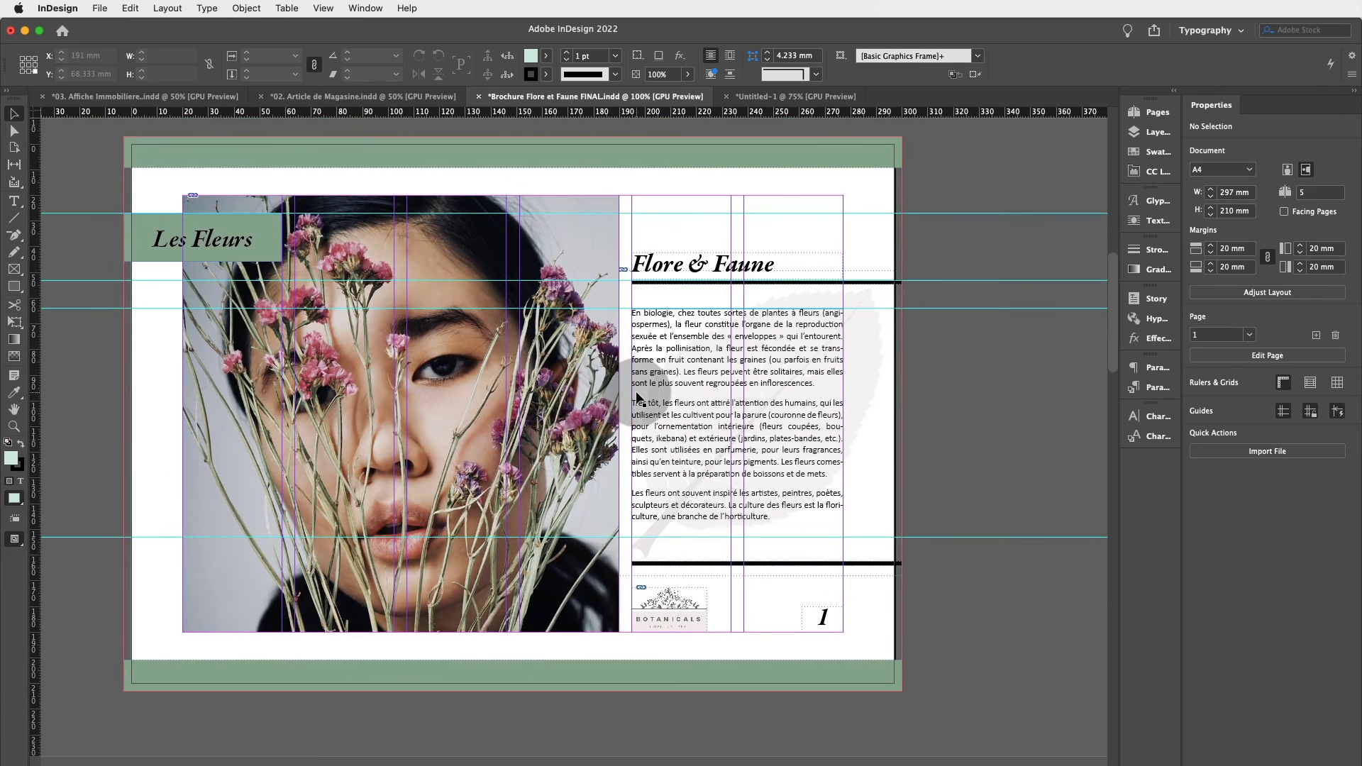
scroll(186, 244, "up", 1)
Select the Les Fleurs photo frame and open the InDesign Débutants folder on the desktop.
left_click(186, 245)
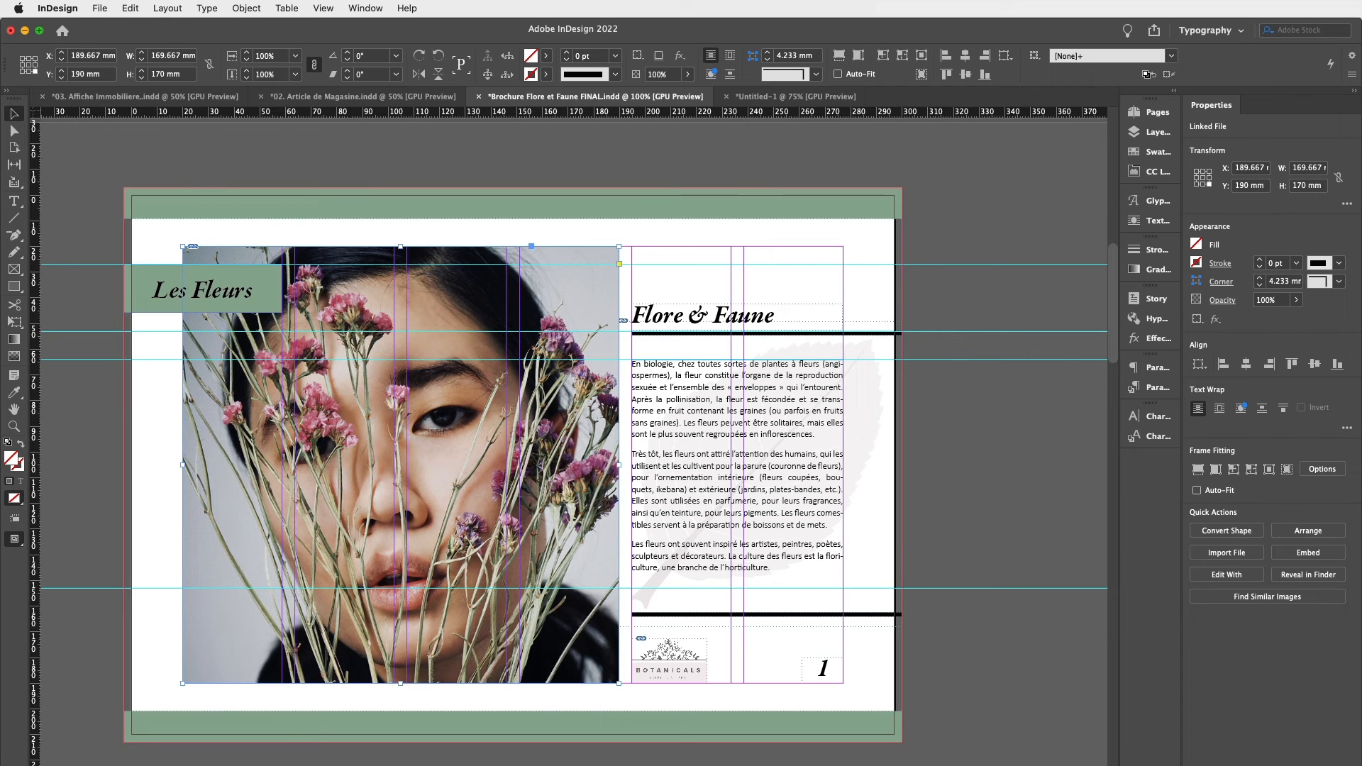
left_click(24, 31)
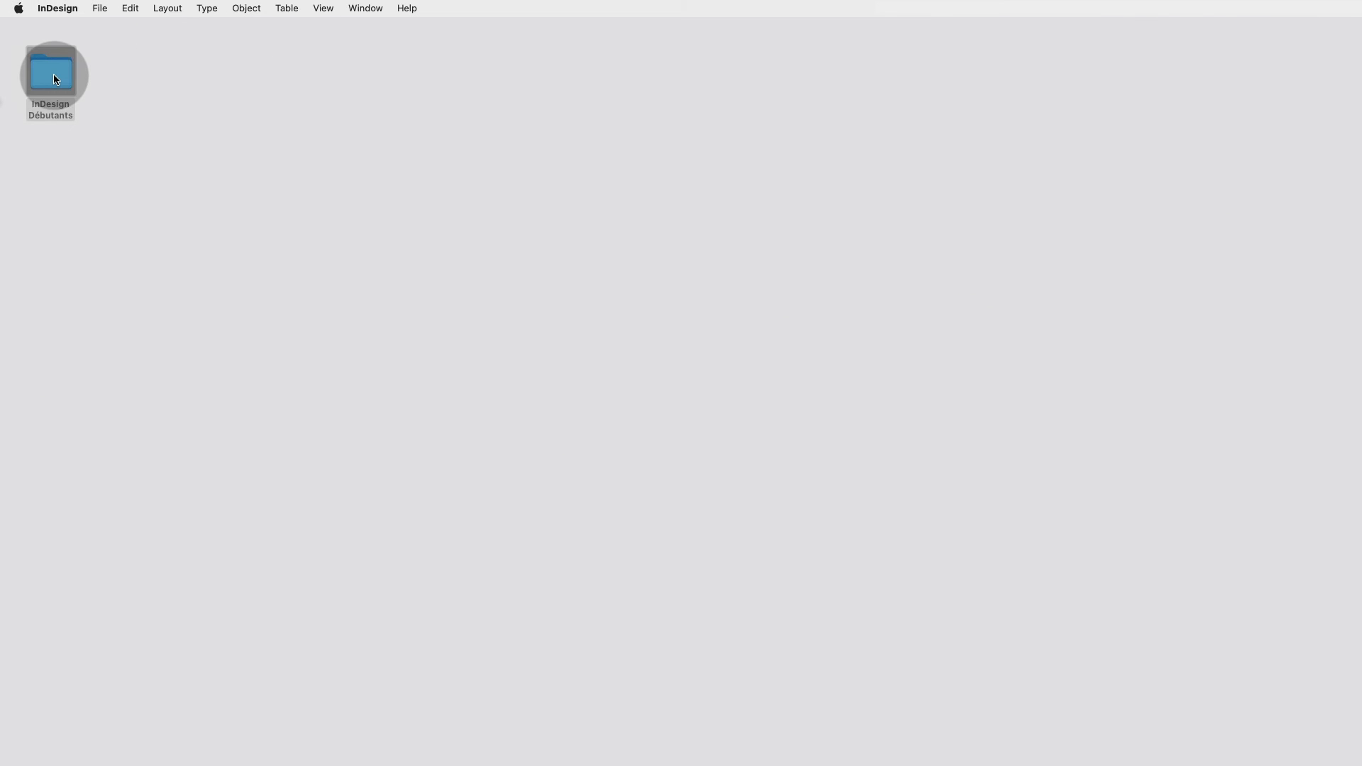
double_click(58, 77)
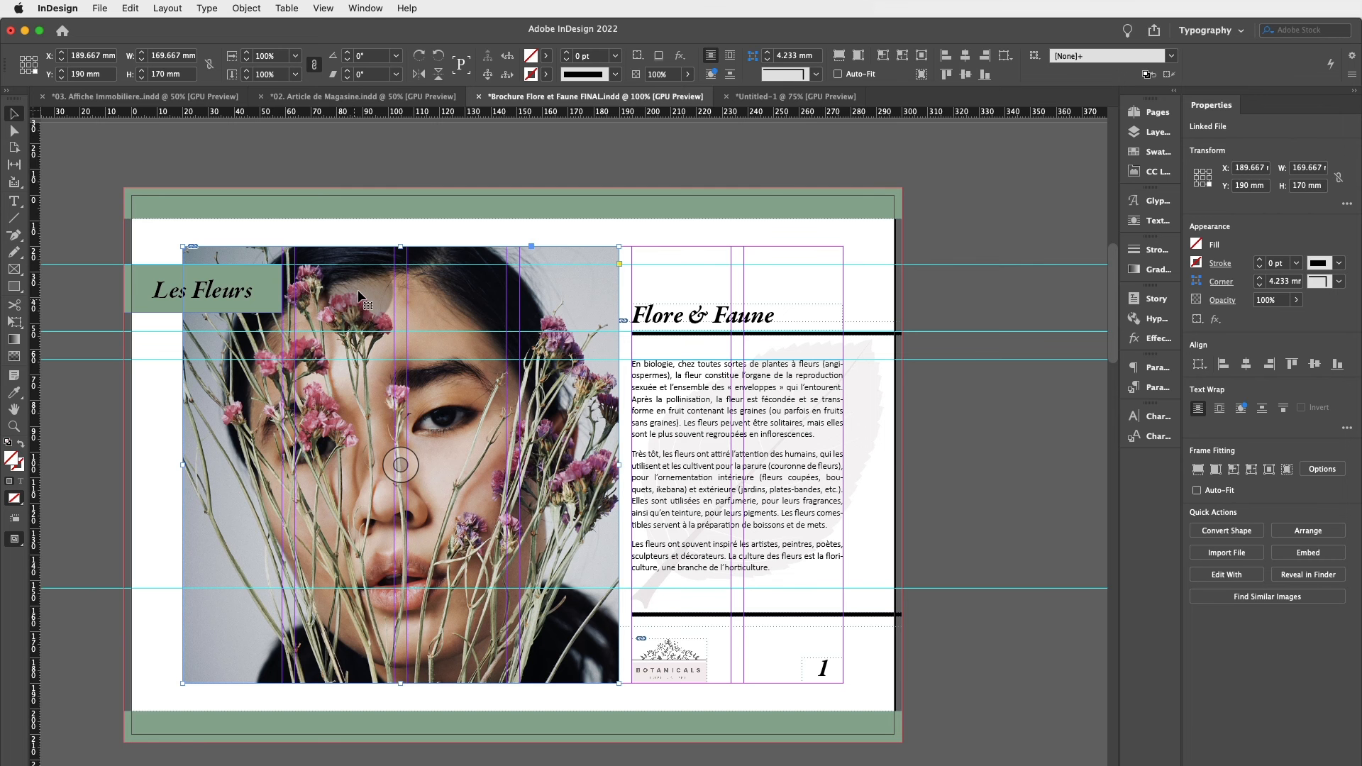
Scroll to the insects spread and switch to the brochure's 04. Flore & Faune folder in Finder.
scroll(450, 338, "down", 10)
scroll(449, 338, "down", 10)
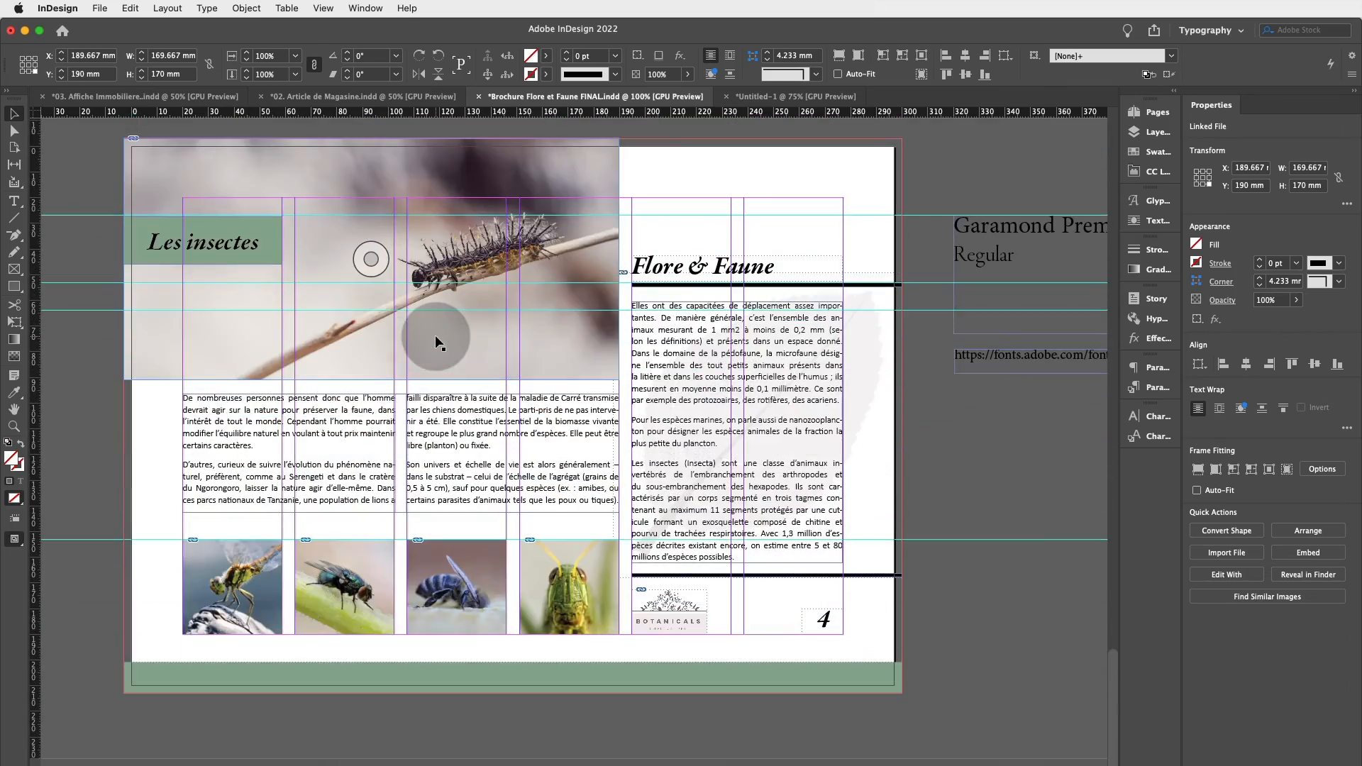
scroll(486, 361, "down", 1)
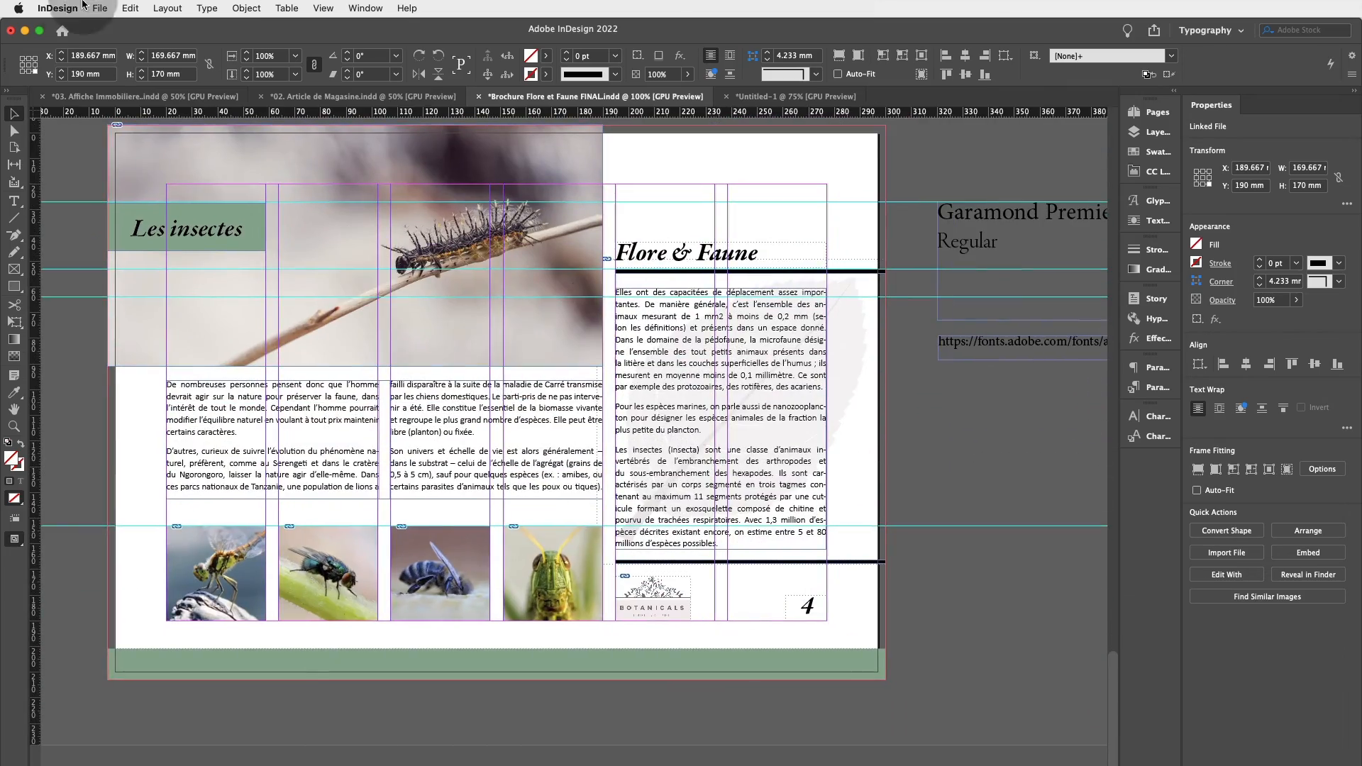
left_click(26, 31)
left_click(471, 258)
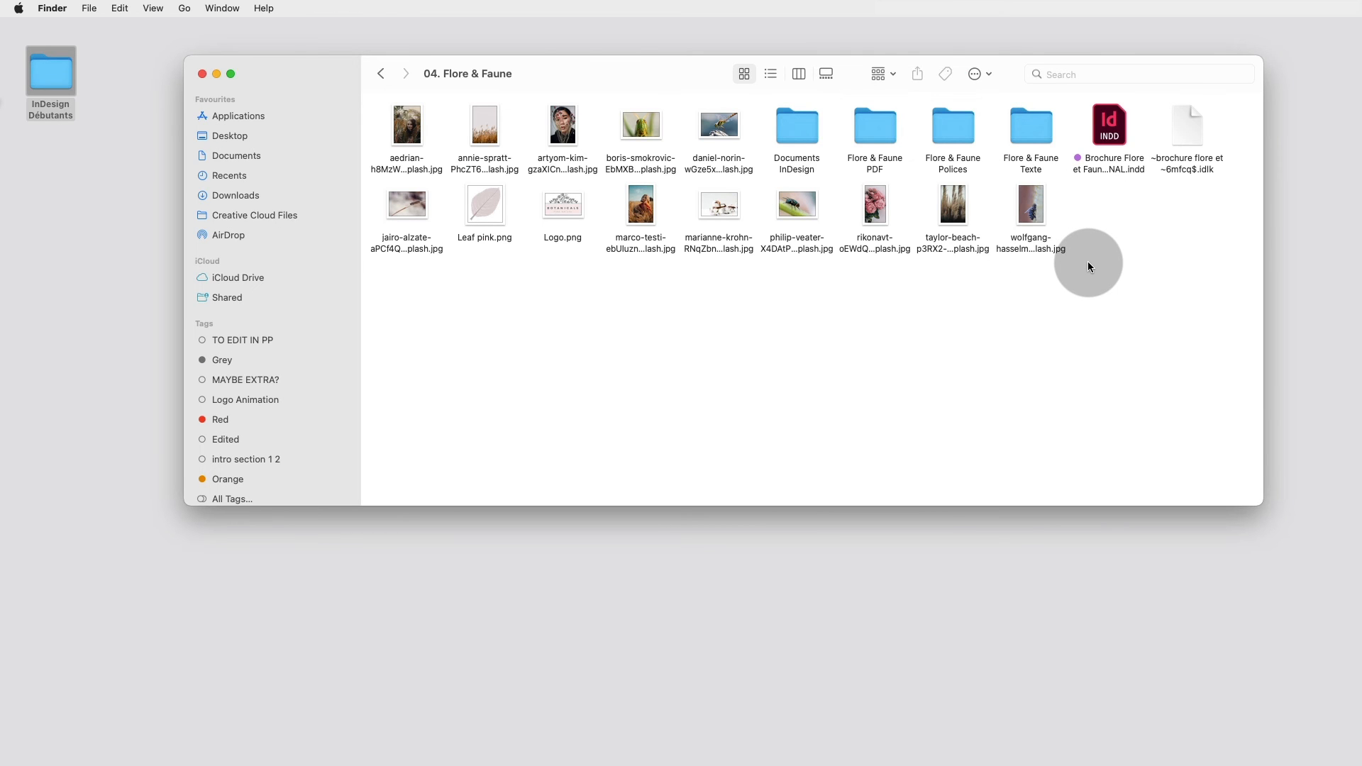
Select all the image files in the 04. Flore & Faune folder and move them out of the folder onto the desktop.
left_click_drag(1087, 261, 344, 206)
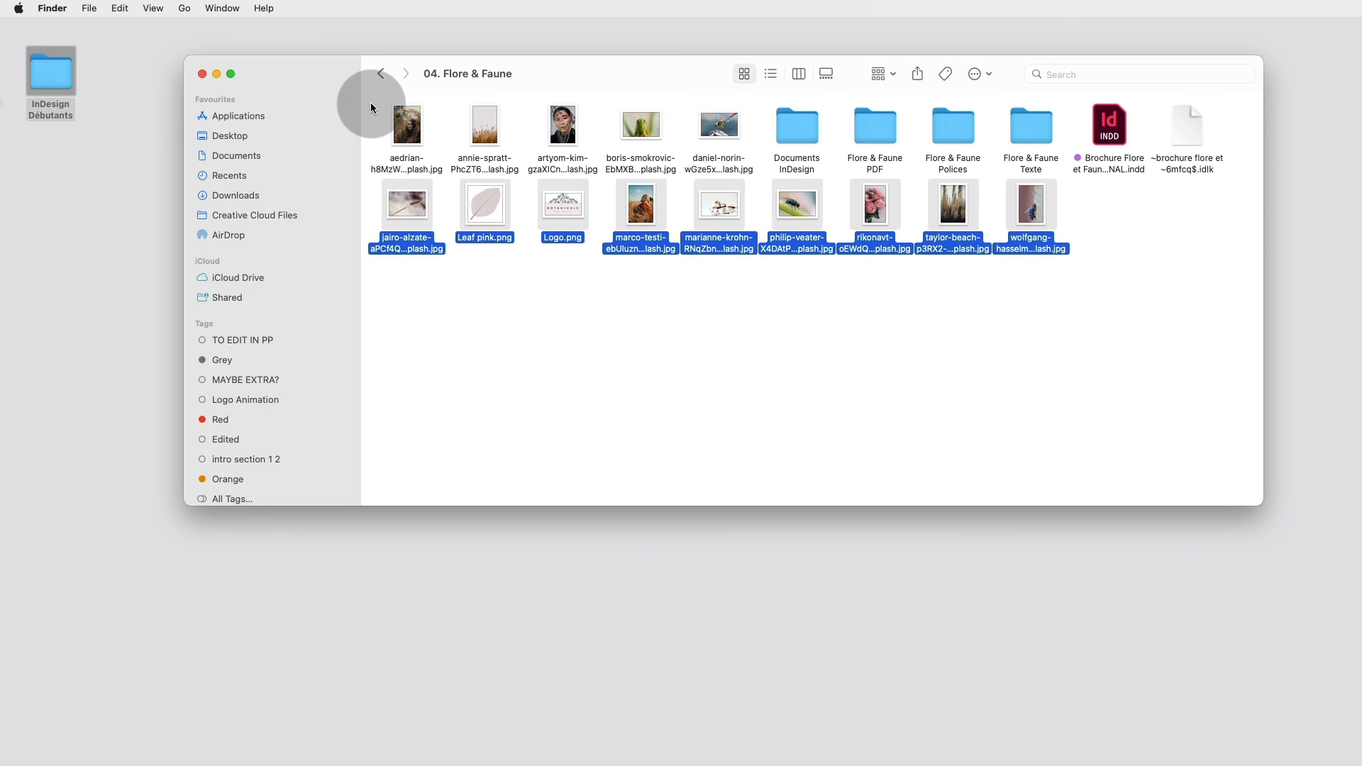
left_click_drag(382, 101, 725, 139)
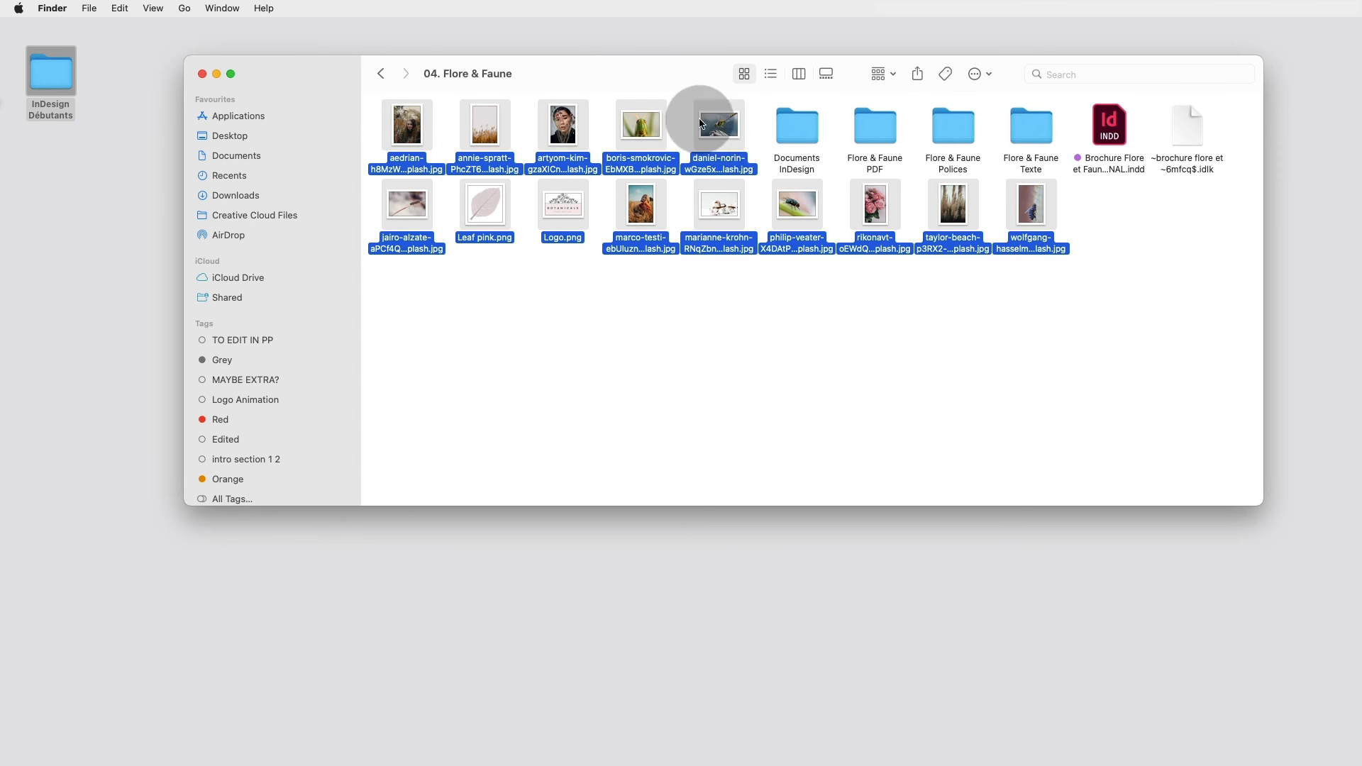
left_click_drag(720, 123, 541, 585)
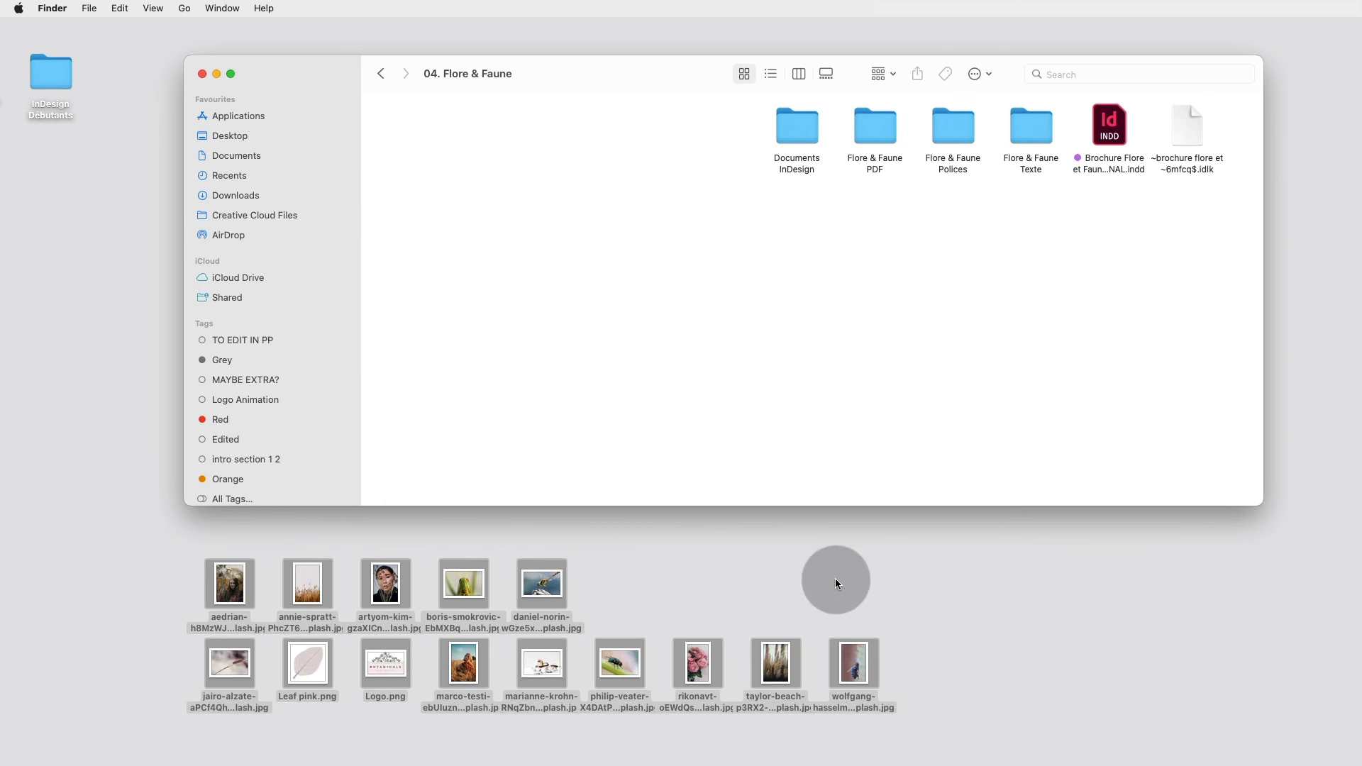
Return to the brochure and scroll through its spreads to examine the link status of each placed image.
mouse_move(1170, 745)
left_click(1281, 743)
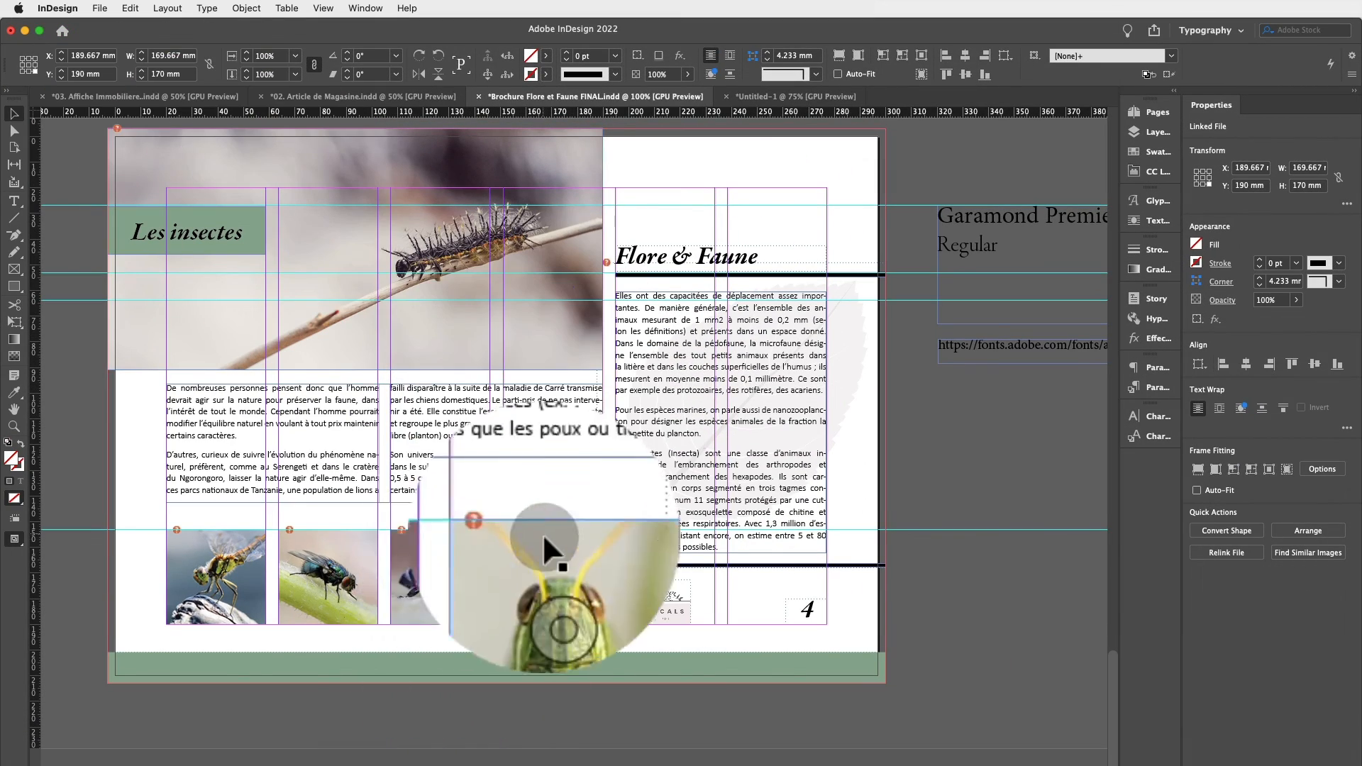
left_click(394, 530)
scroll(394, 529, "down", 1)
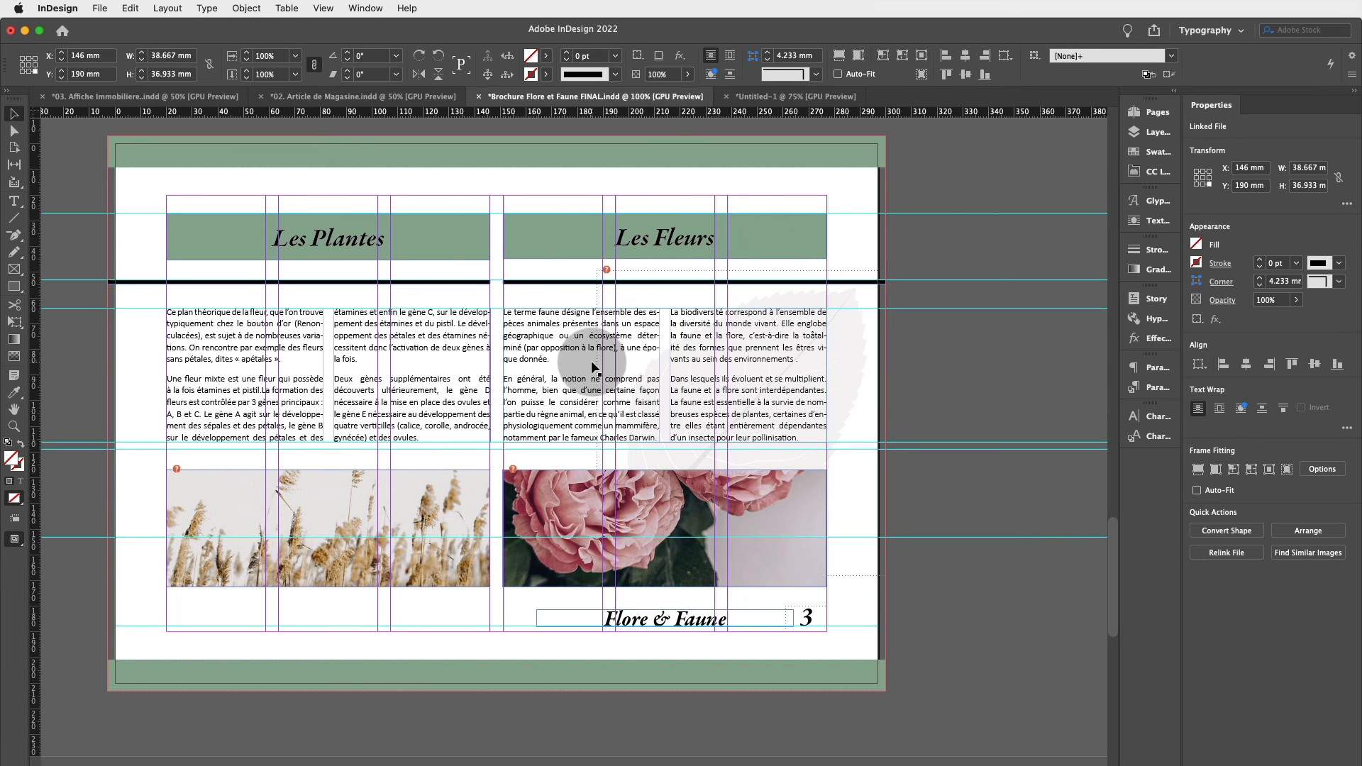
scroll(592, 367, "up", 15)
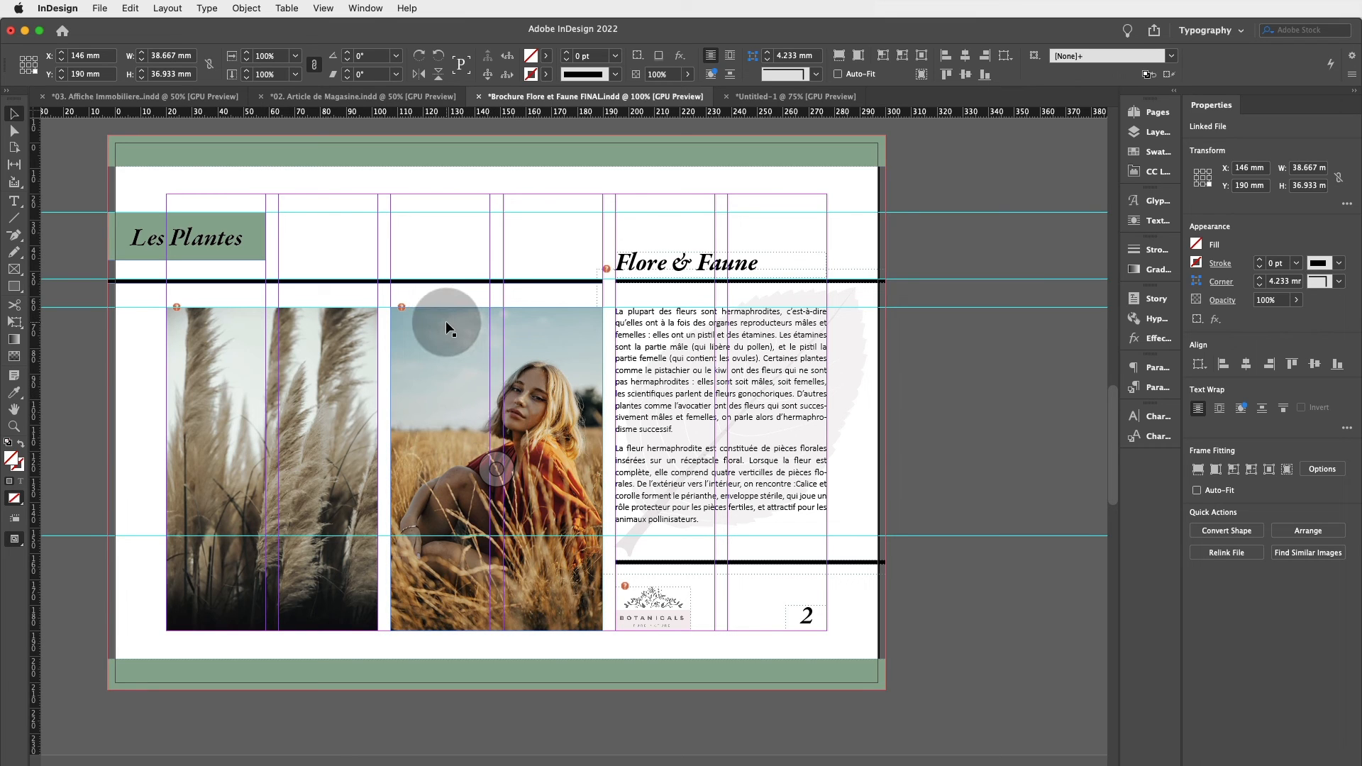
scroll(444, 322, "up", 10)
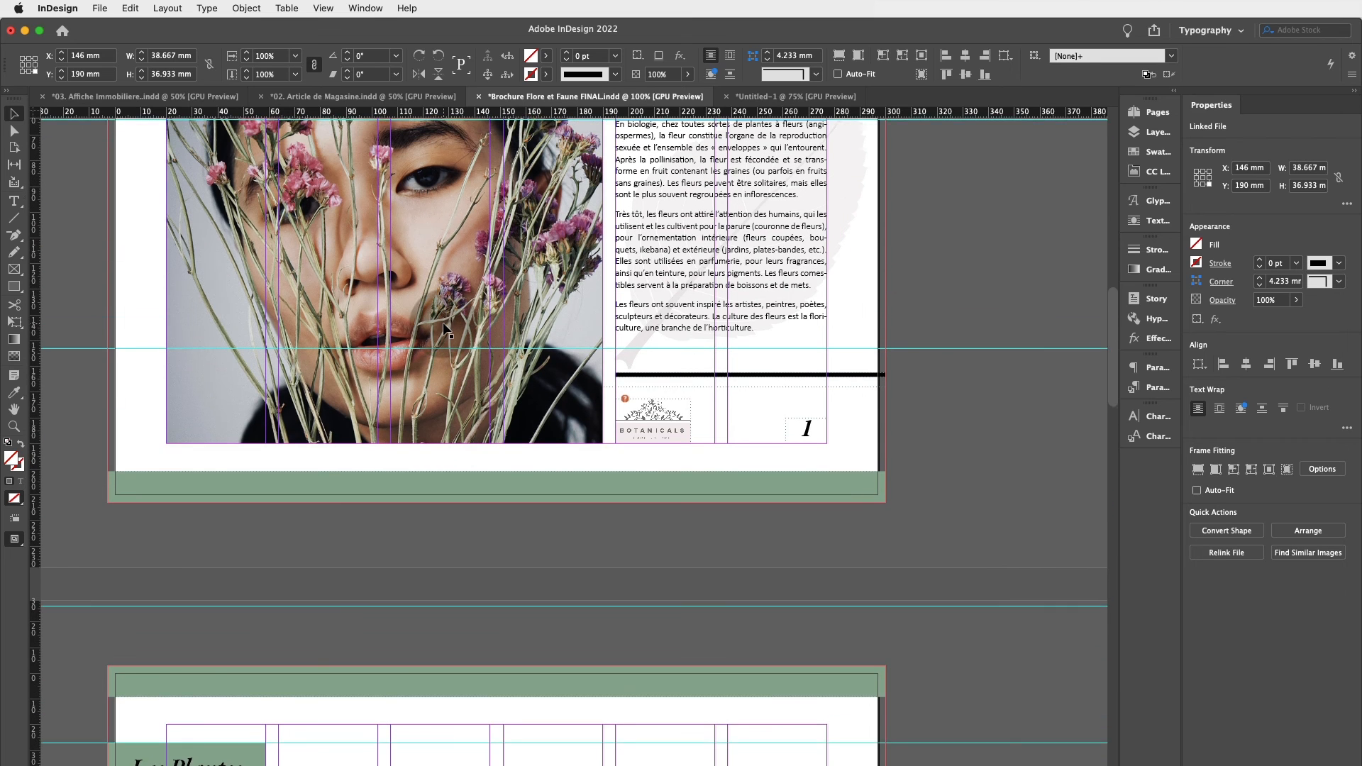
scroll(443, 327, "up", 1)
scroll(444, 323, "up", 3)
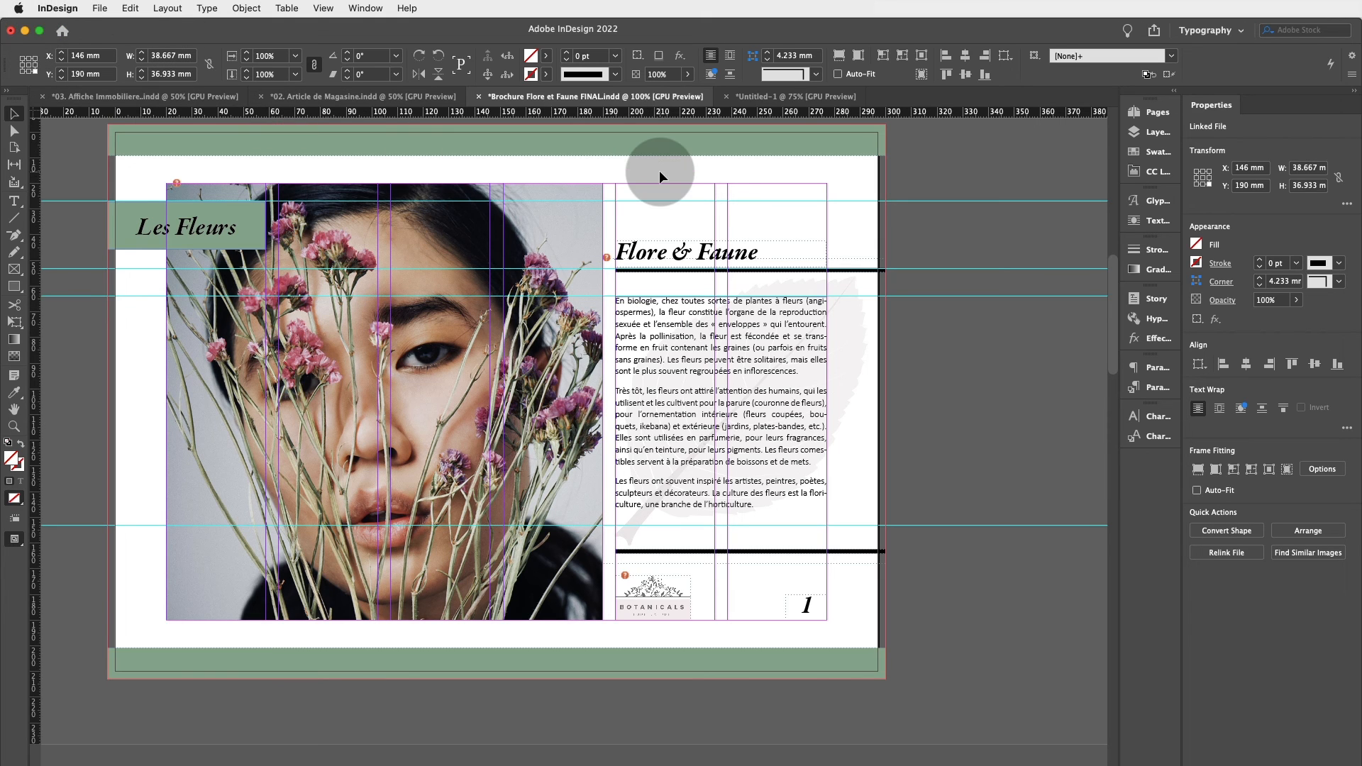
left_click(917, 215)
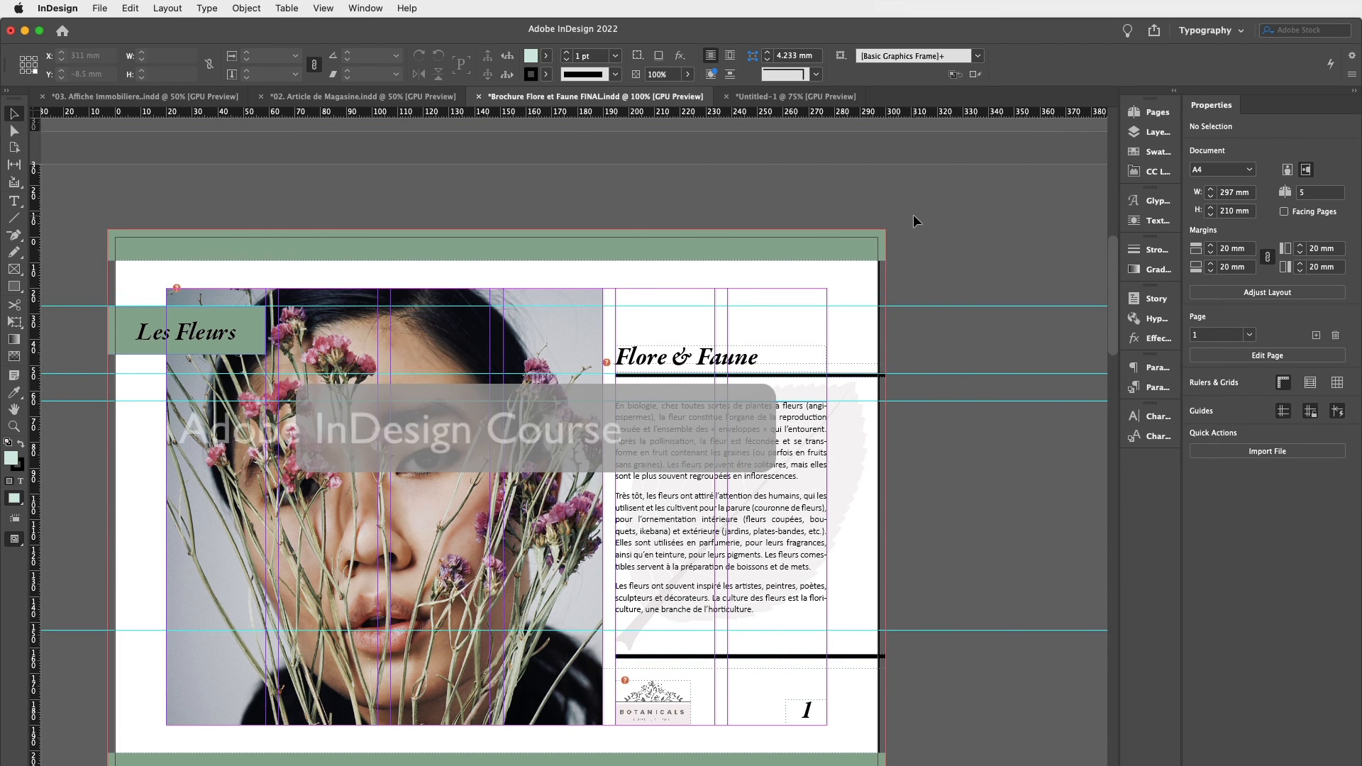
scroll(901, 334, "down", 3)
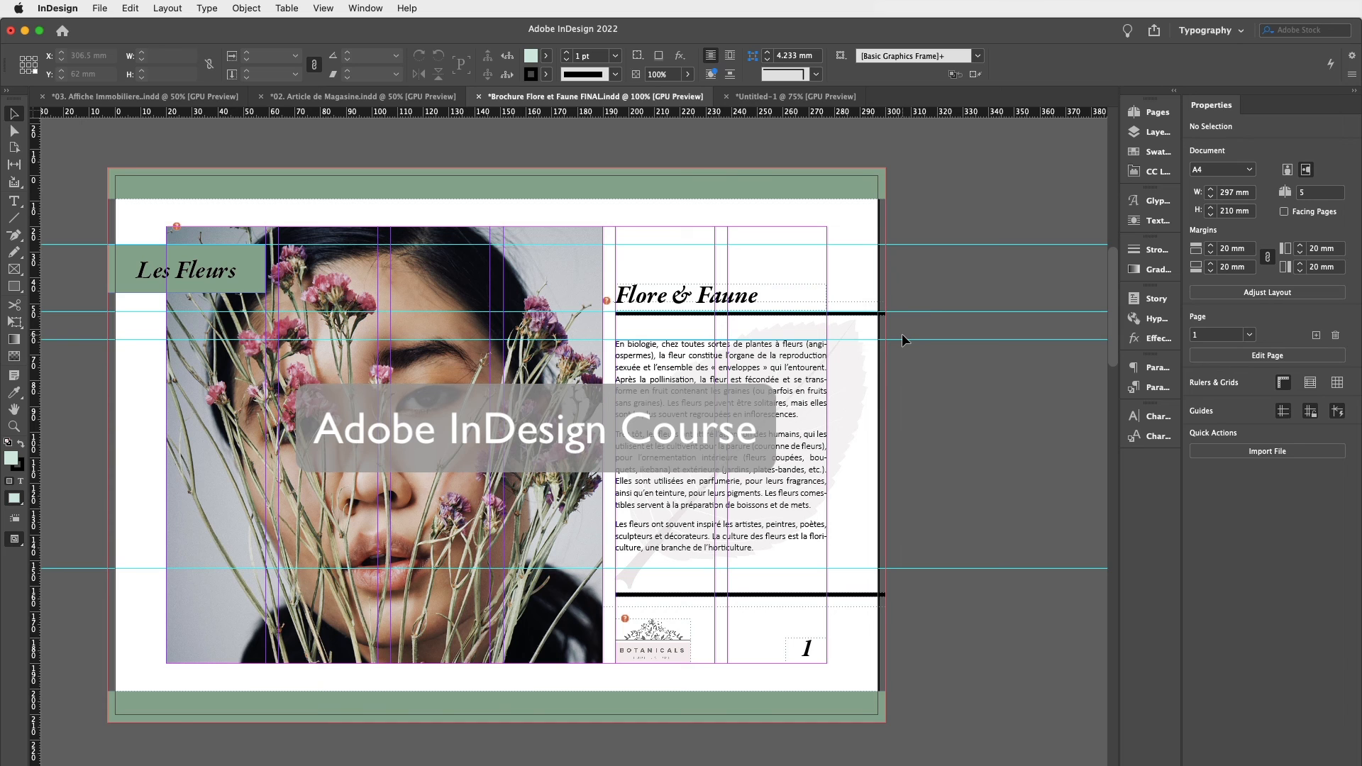
scroll(892, 331, "down", 5)
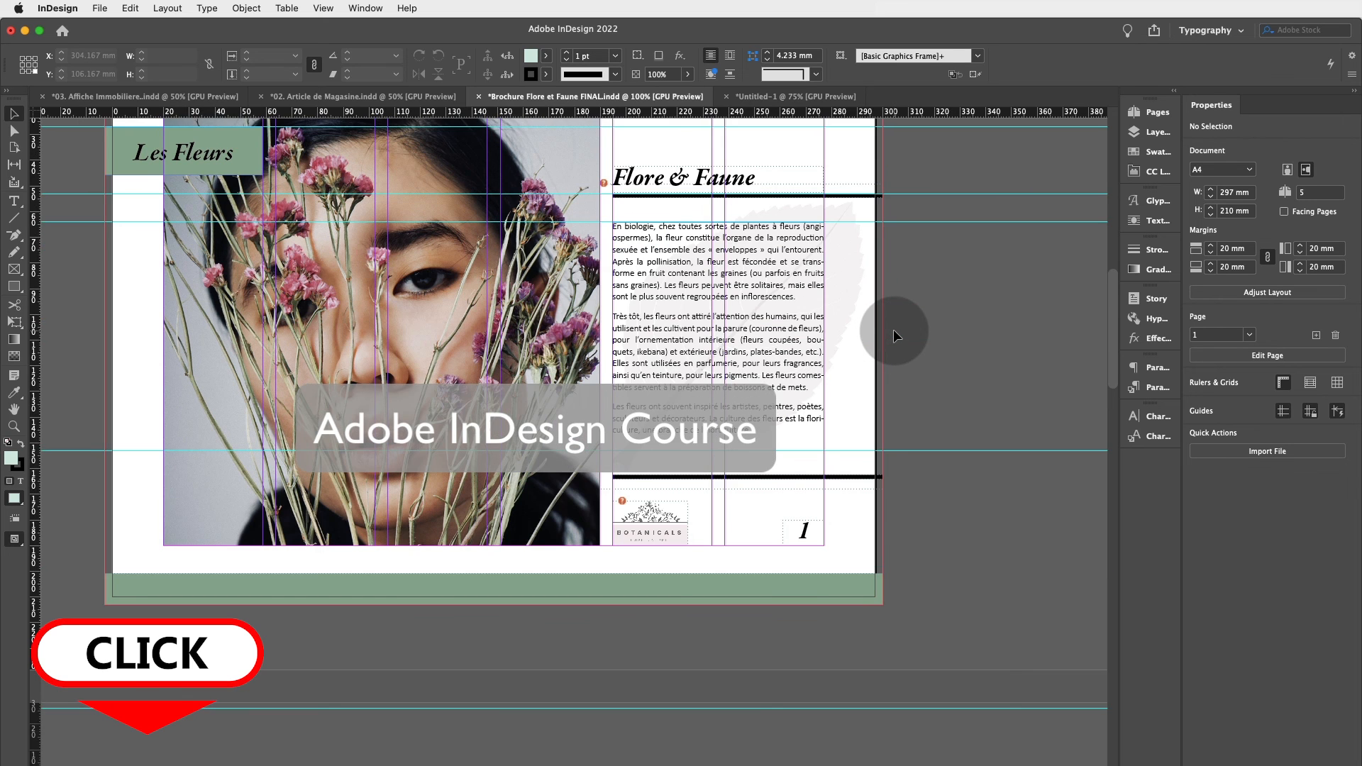
scroll(892, 330, "up", 6)
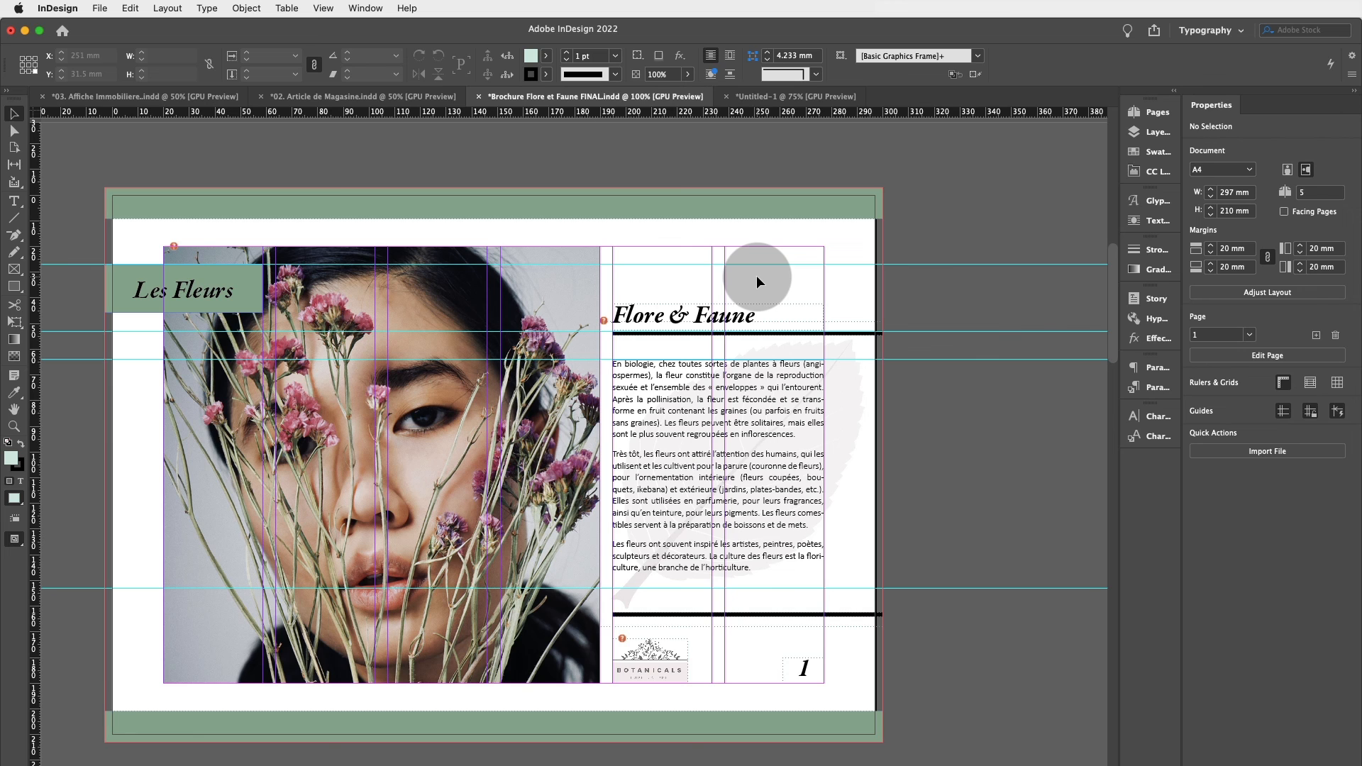
scroll(756, 280, "down", 2)
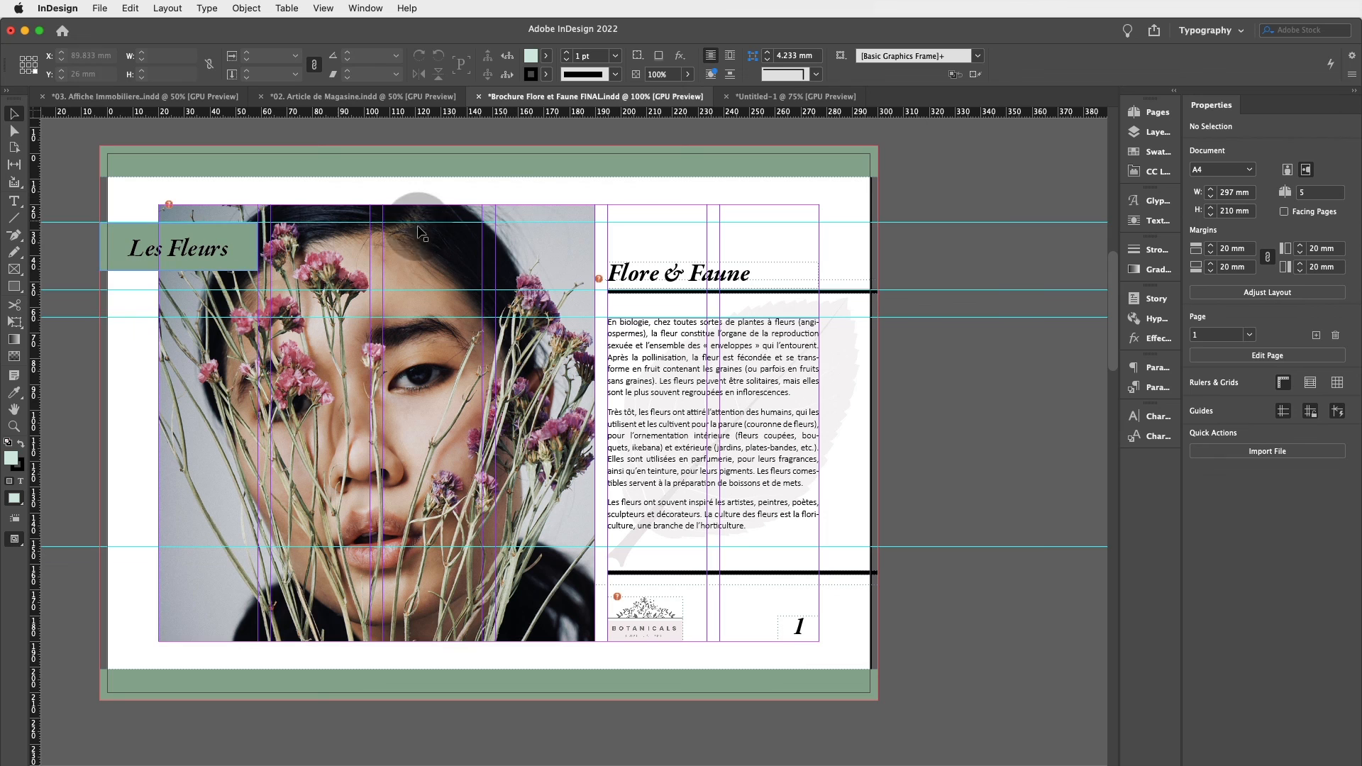
scroll(497, 220, "right", 1)
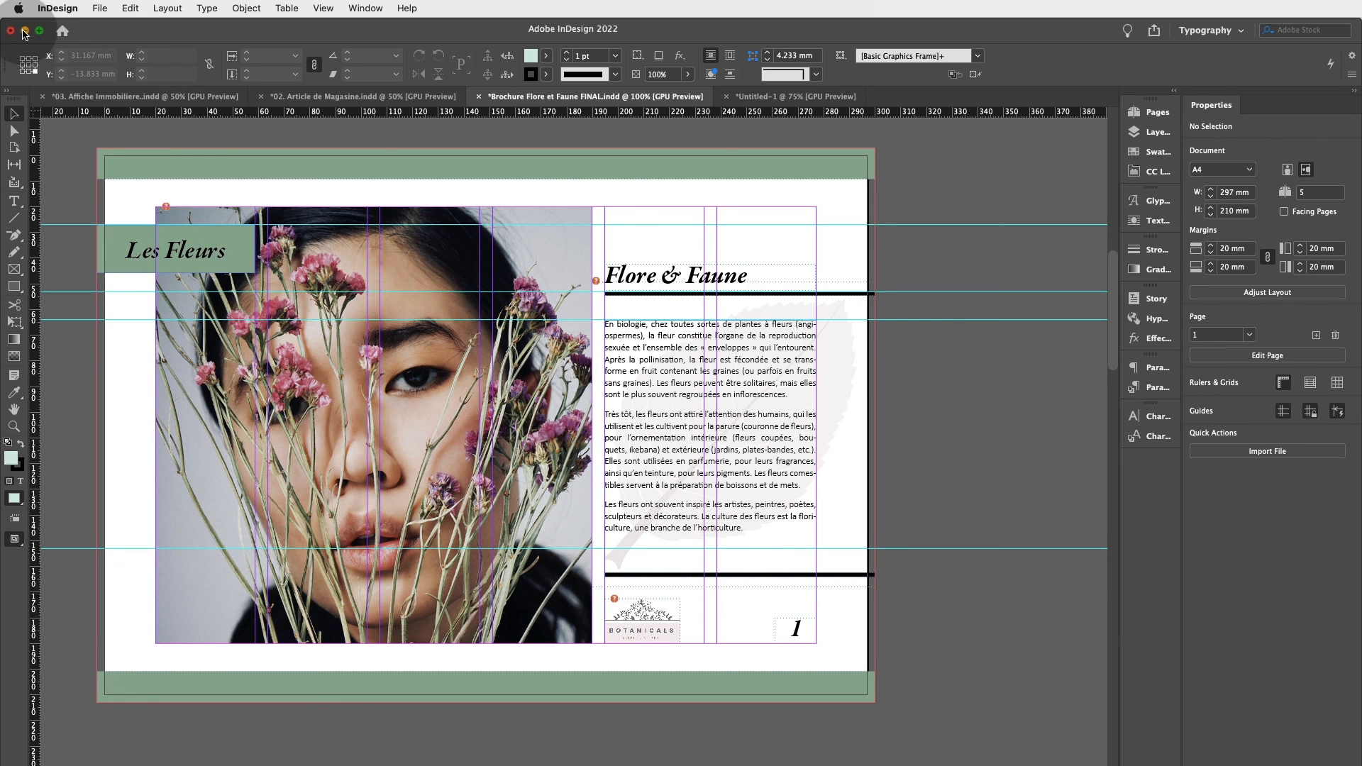
left_click(361, 95)
left_click(135, 95)
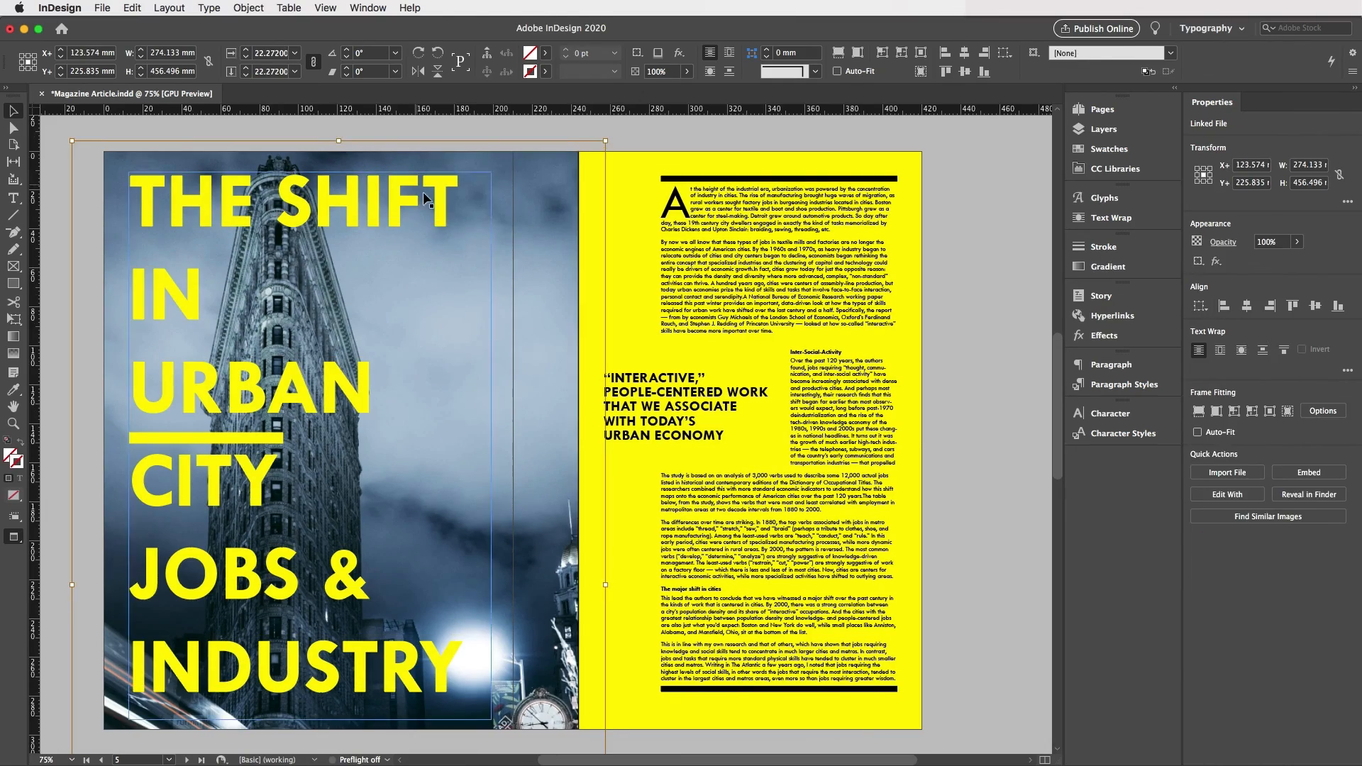
left_click(544, 53)
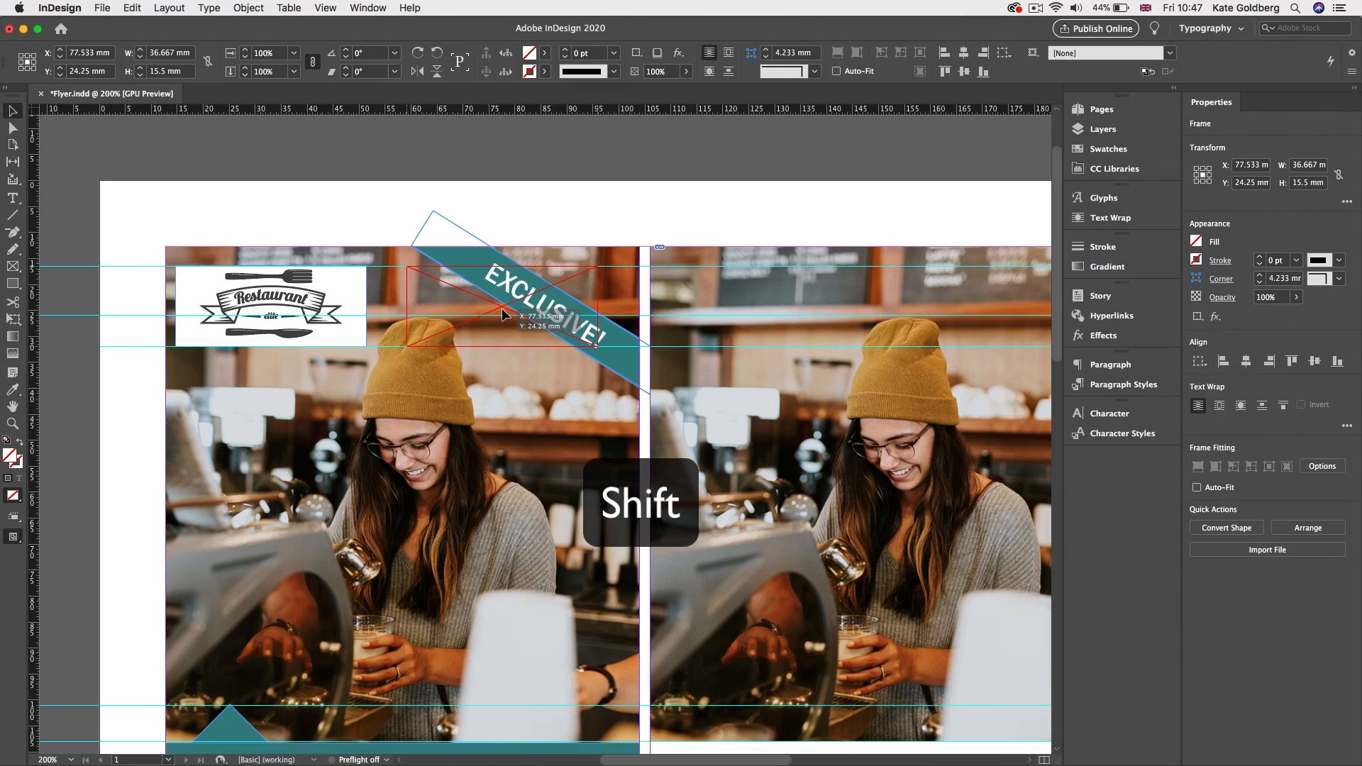